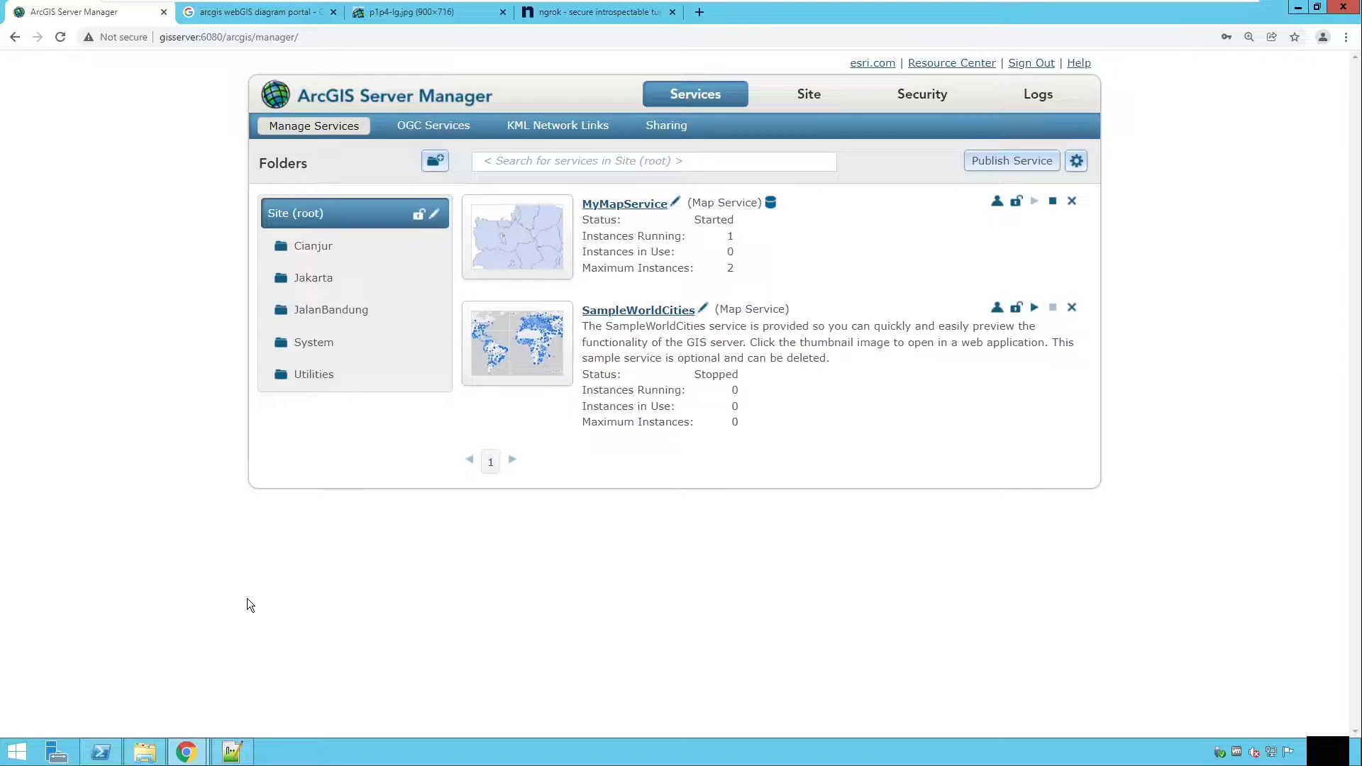
Step: Review the ArcGIS Online organization's content page and New item options, then return to ArcGIS Server Manager
{"action": "left_click", "coordinate": [186, 751]}
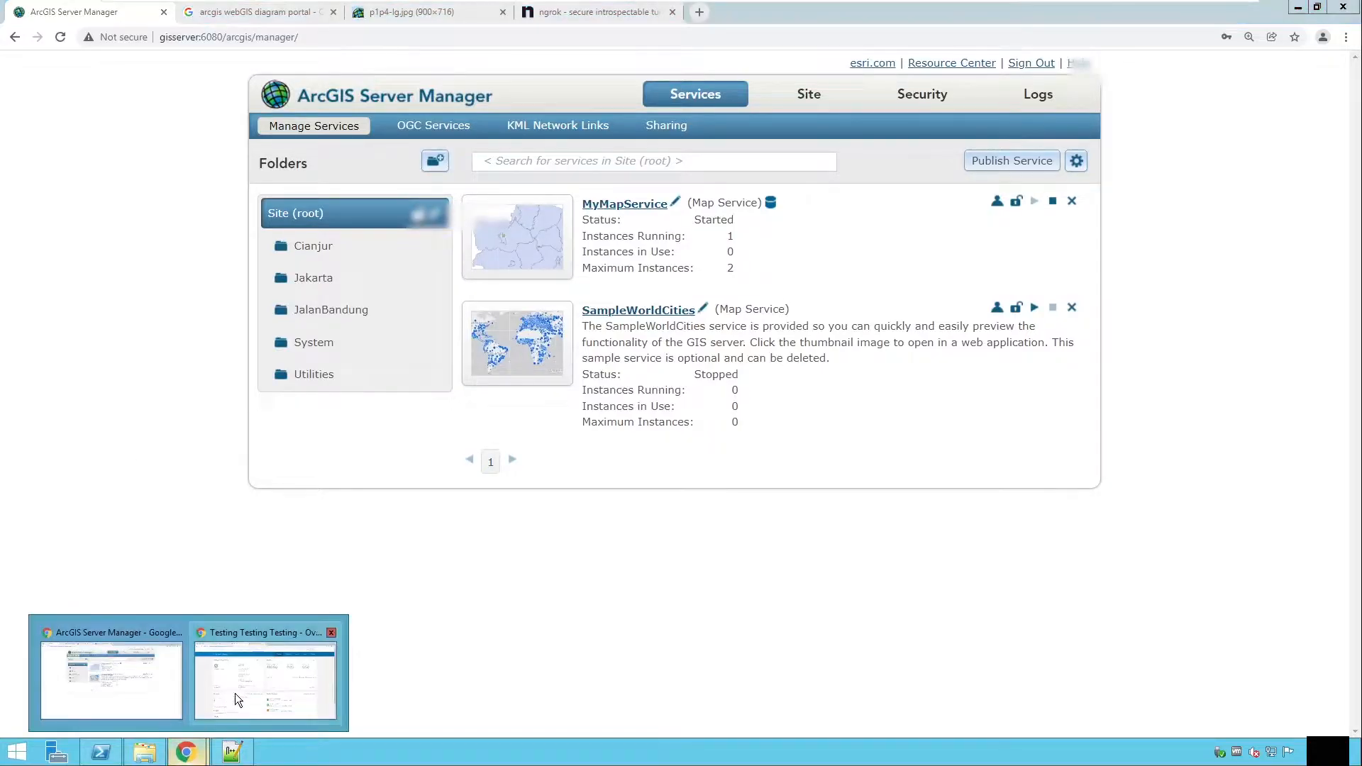
{"action": "left_click", "coordinate": [235, 692]}
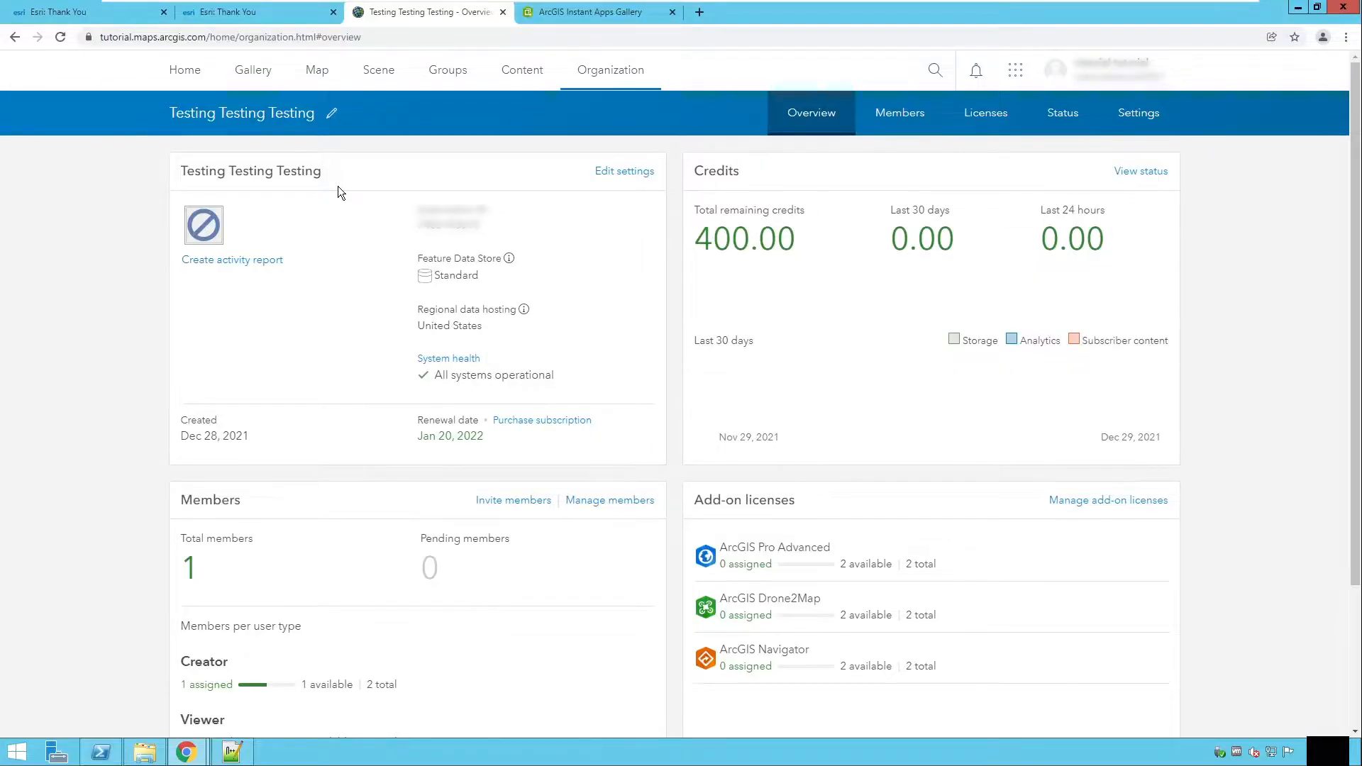
{"action": "left_click", "coordinate": [523, 71]}
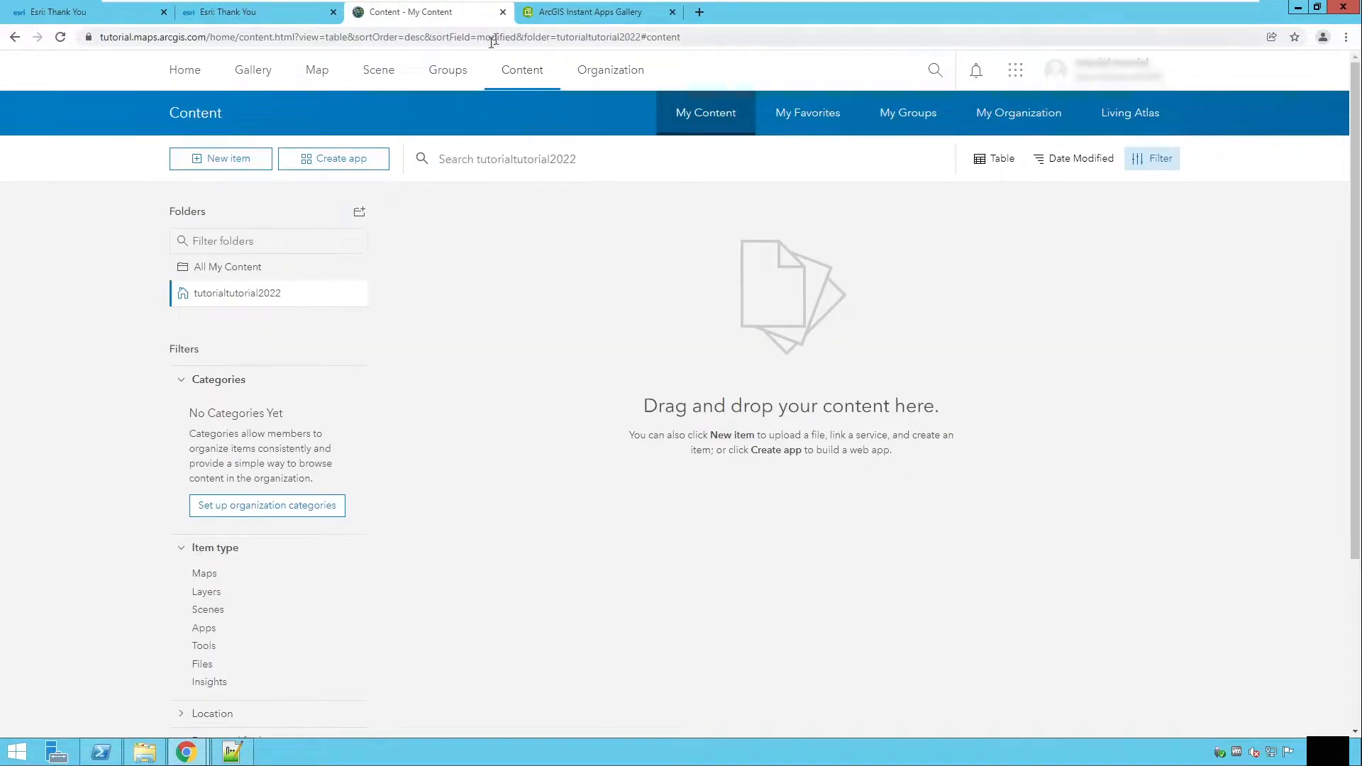
{"action": "left_click", "coordinate": [240, 168]}
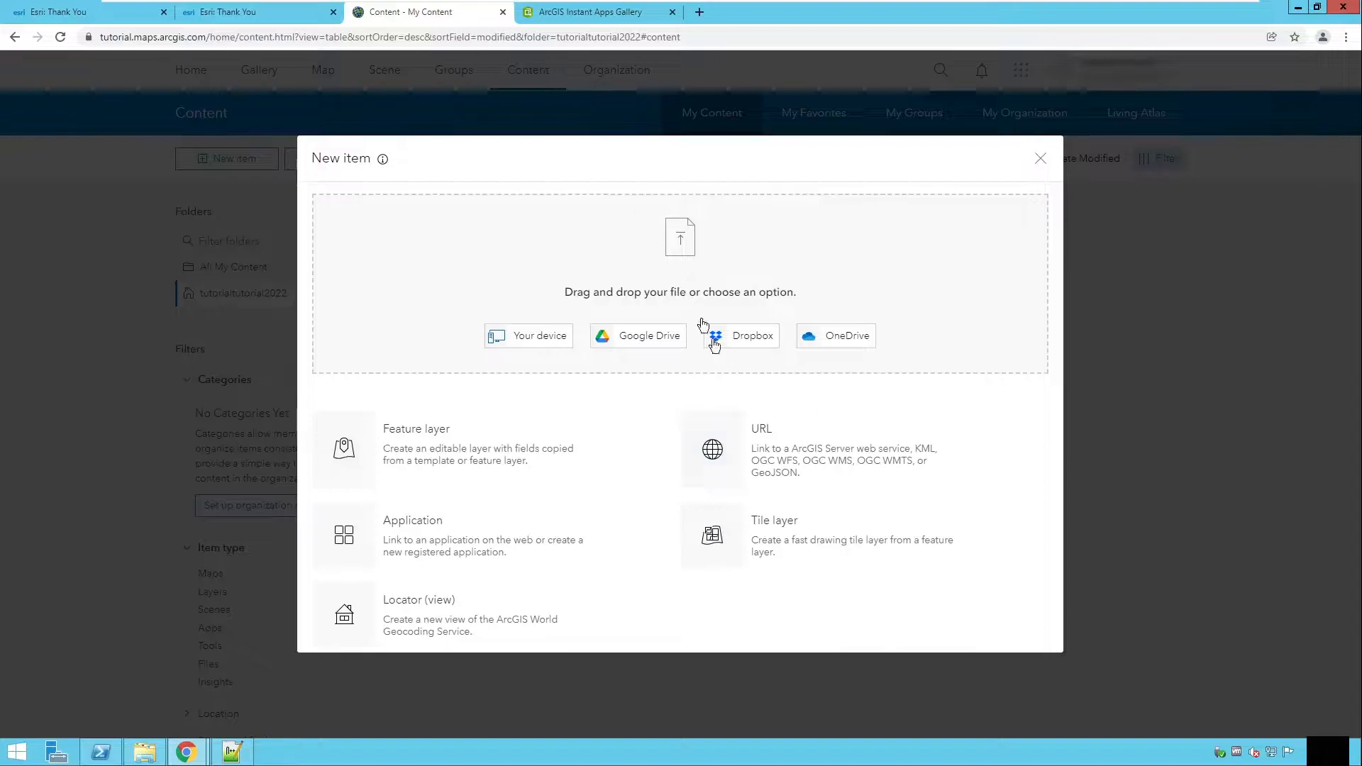
{"action": "mouse_move", "coordinate": [191, 757]}
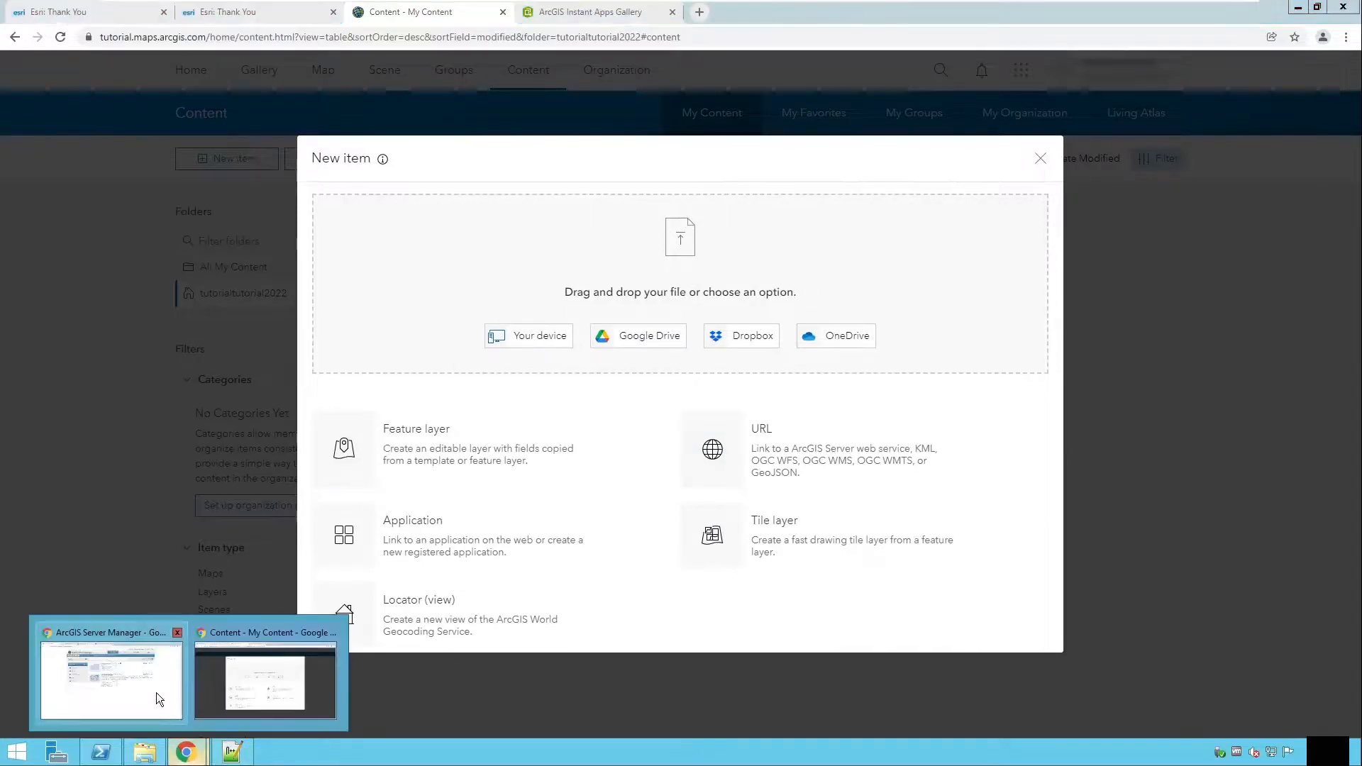
{"action": "left_click", "coordinate": [156, 692]}
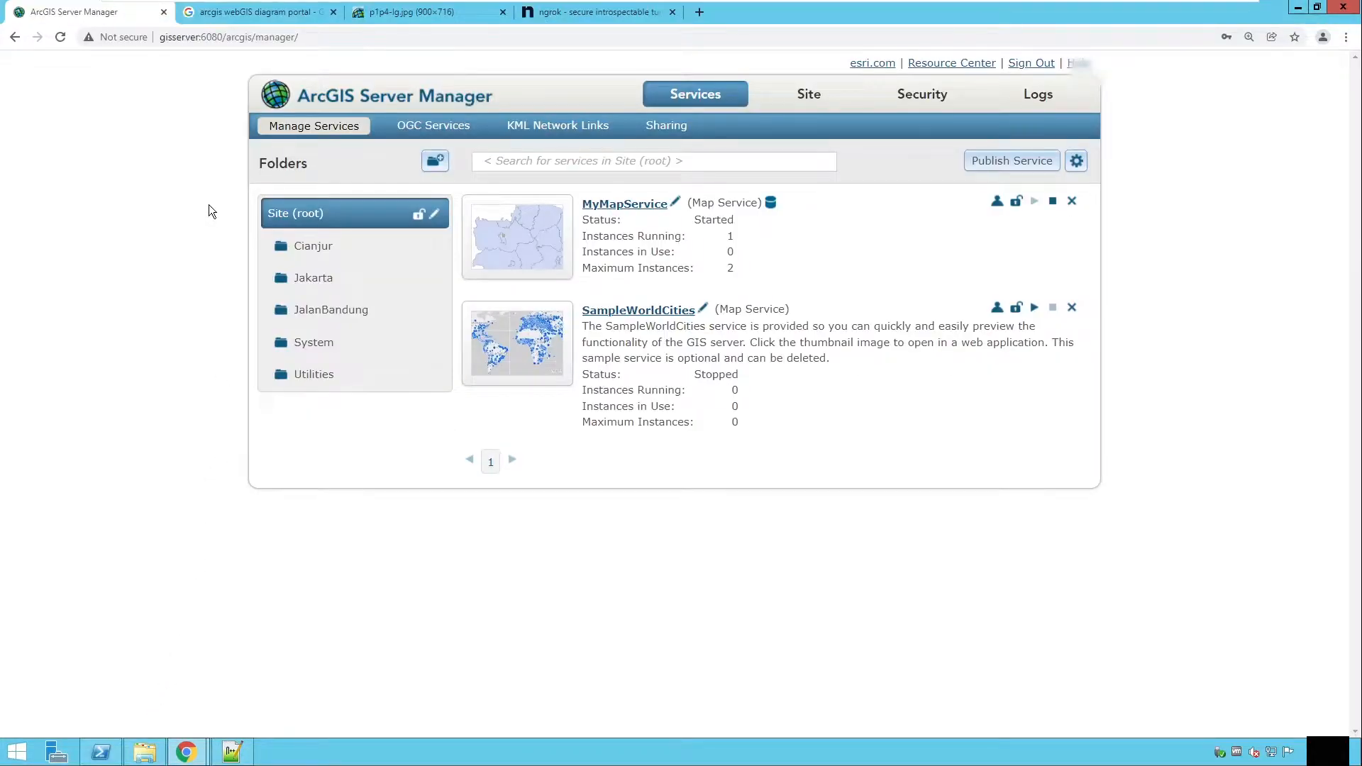
Step: Examine the Web GIS architecture diagram in the open image tabs
{"action": "left_click", "coordinate": [263, 15]}
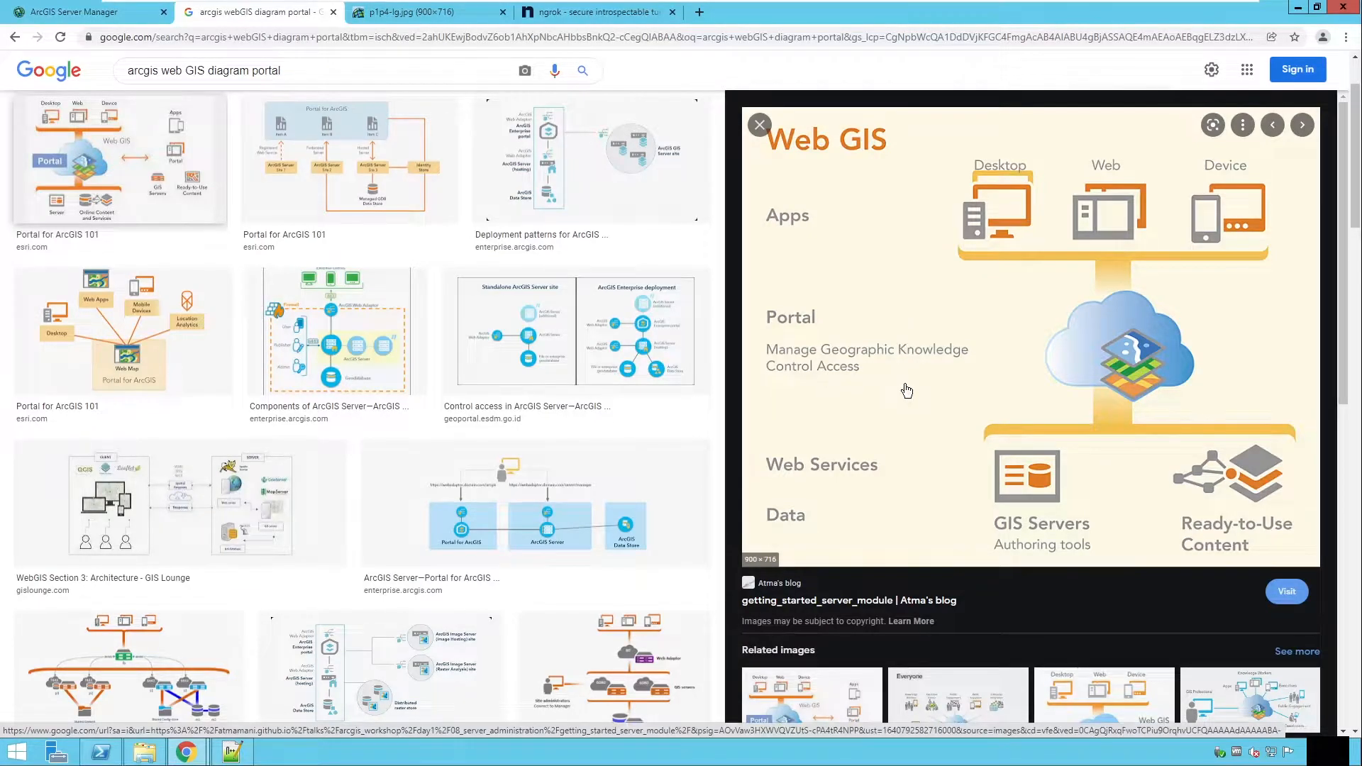
{"action": "left_click", "coordinate": [431, 14]}
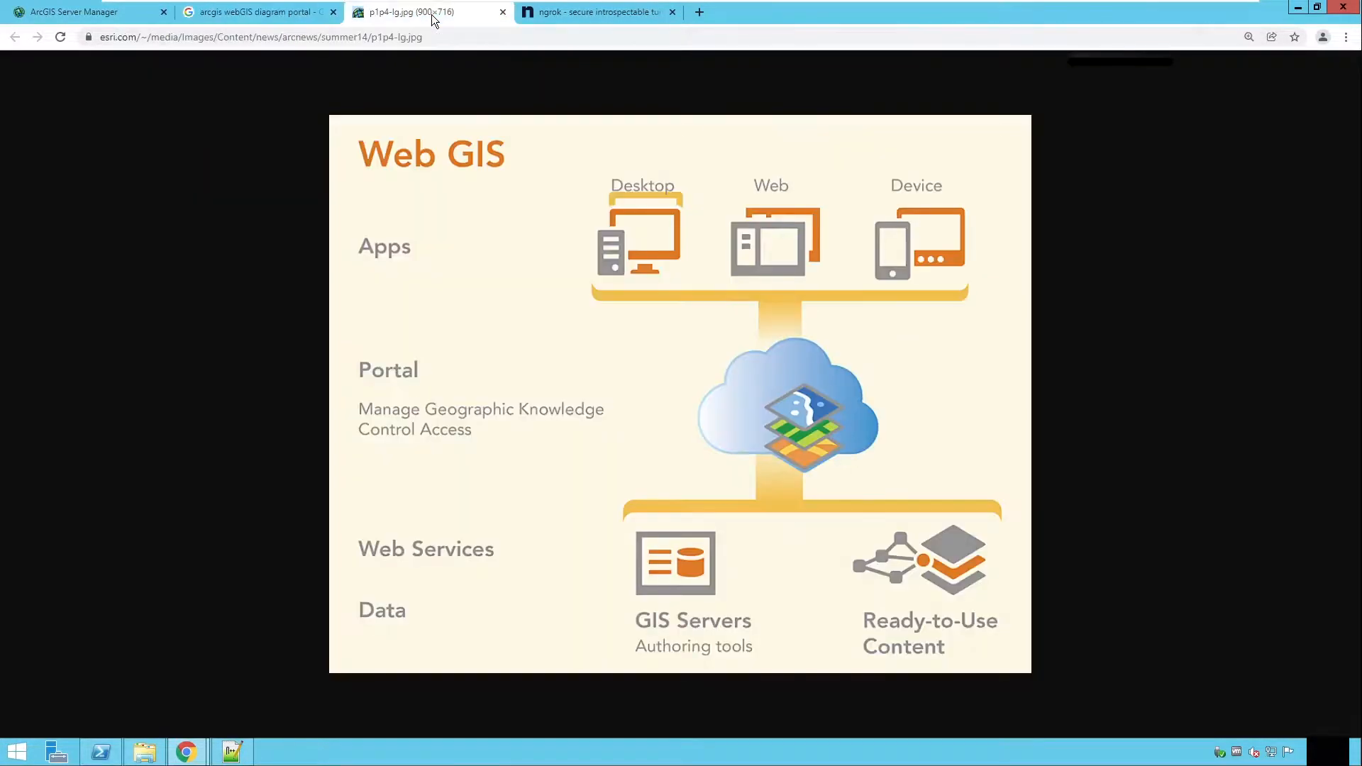
{"action": "left_click", "coordinate": [240, 19]}
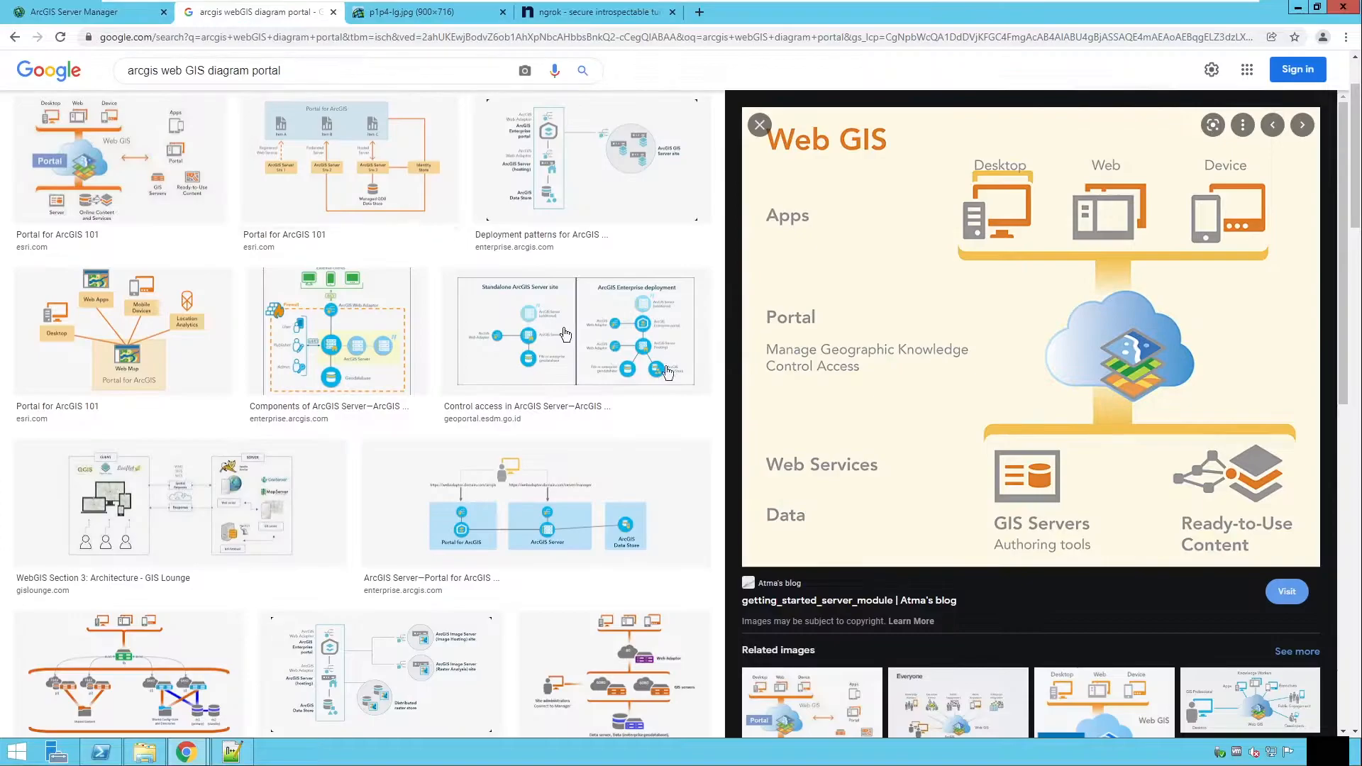
{"action": "left_click", "coordinate": [419, 17]}
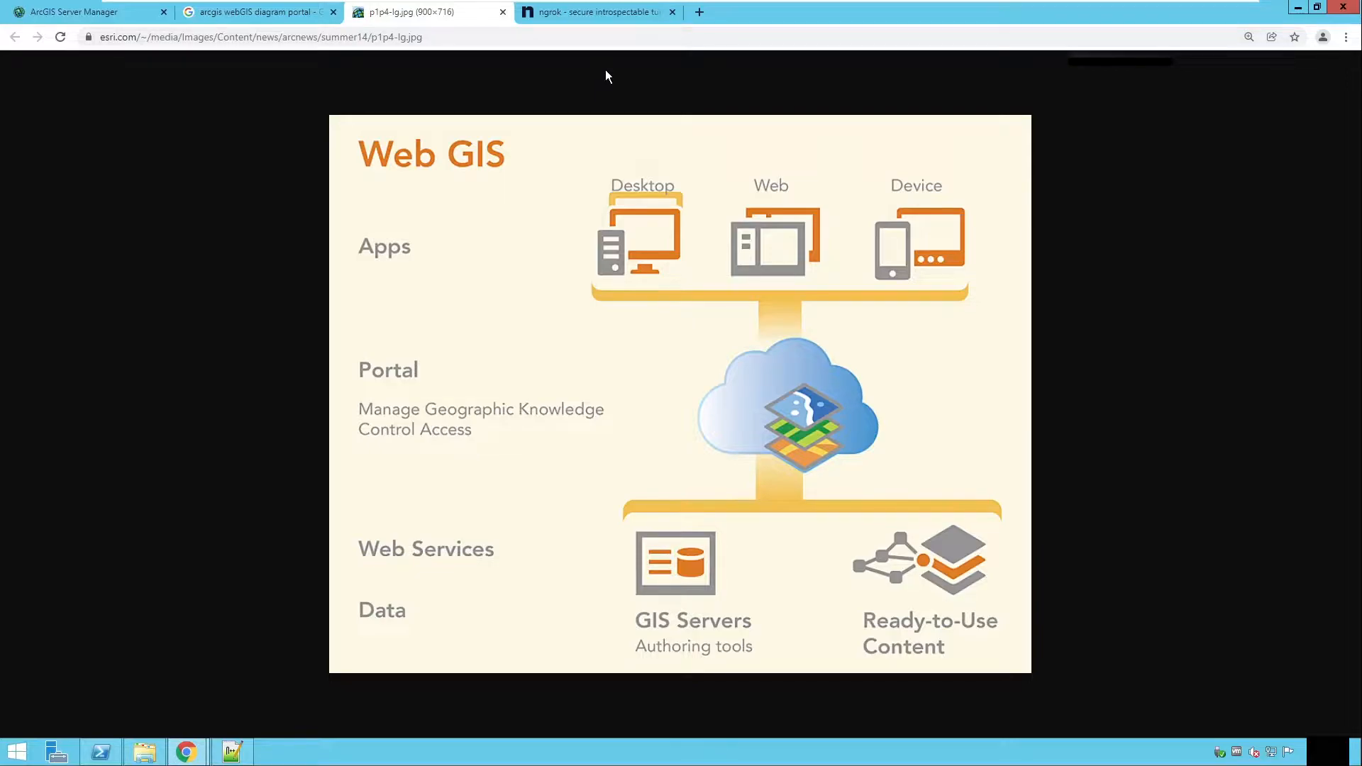
{"action": "left_click", "coordinate": [605, 11]}
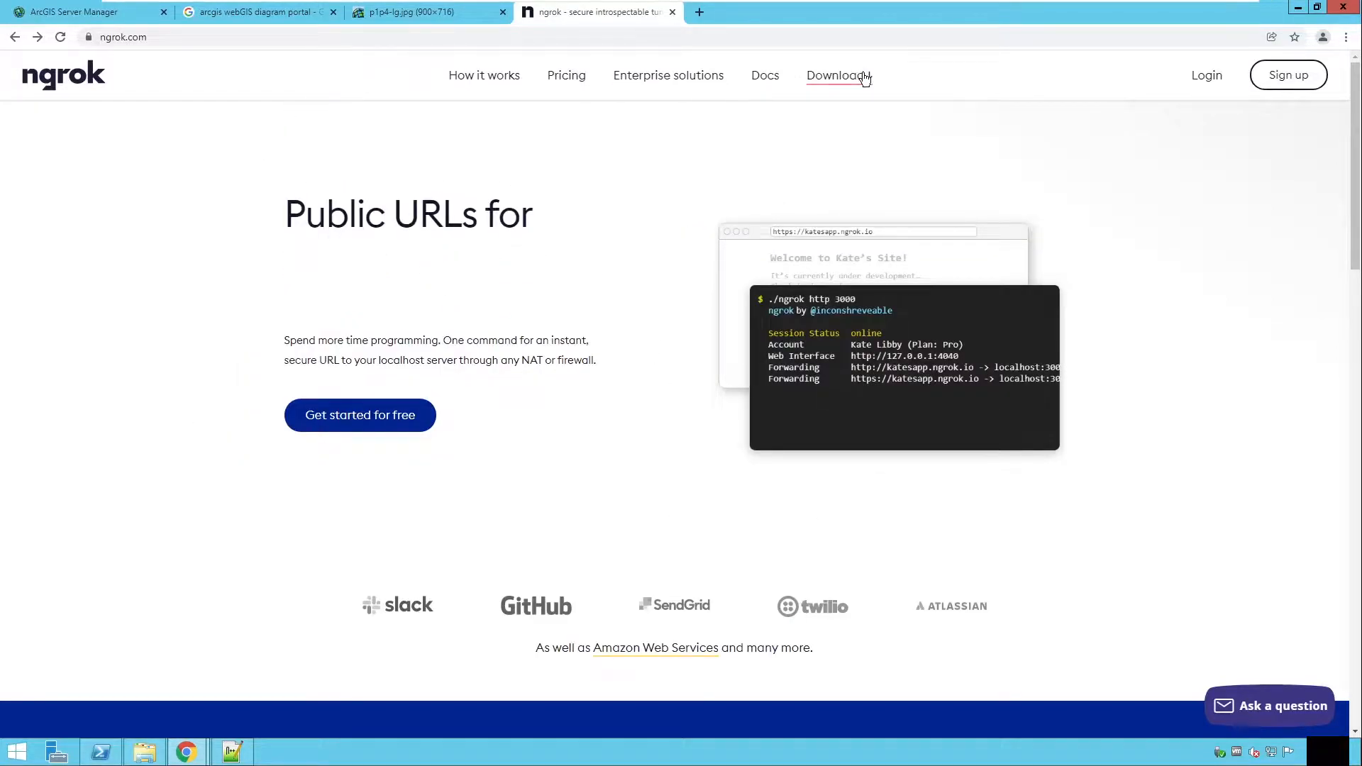
Step: Open the ngrok download page and locate the ngrok executable on Local Disk (C:)
{"action": "left_click", "coordinate": [836, 80]}
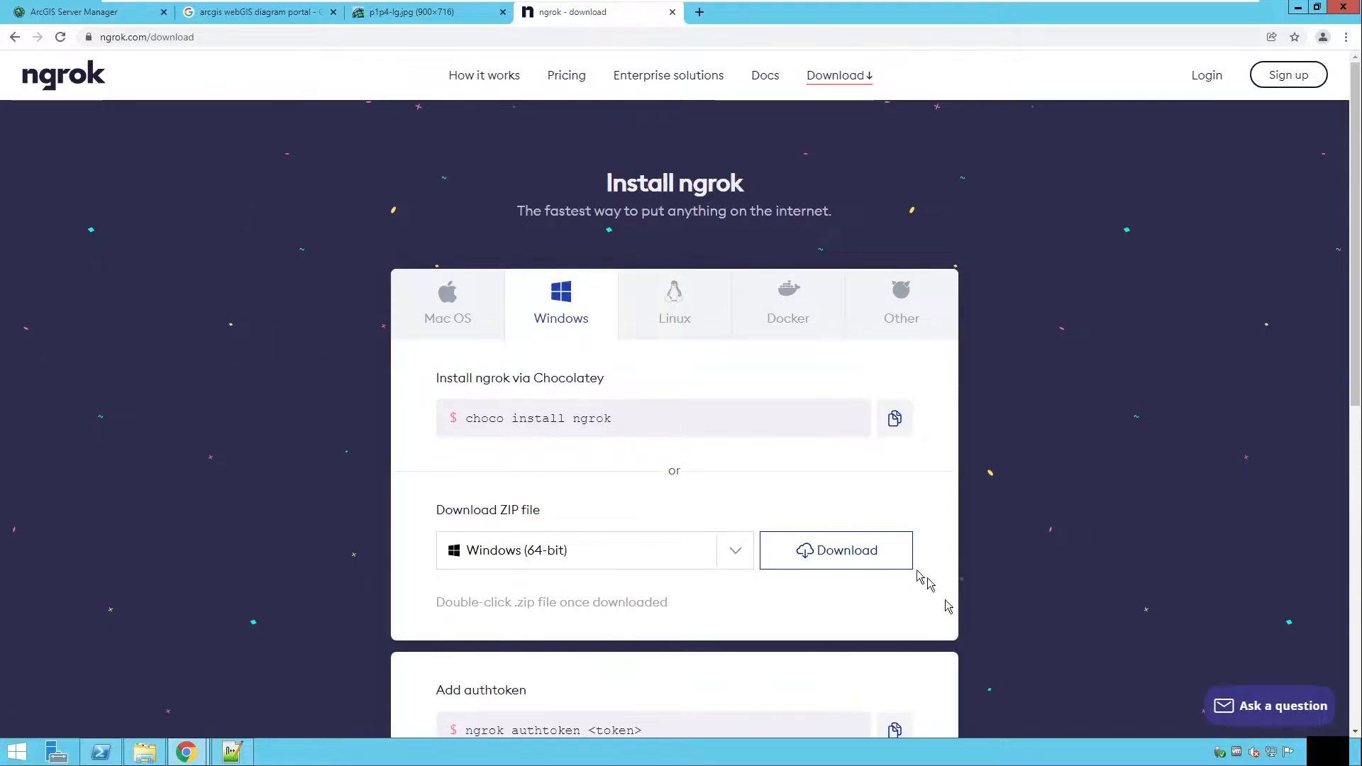
{"action": "left_click", "coordinate": [144, 751]}
{"action": "left_click", "coordinate": [213, 553]}
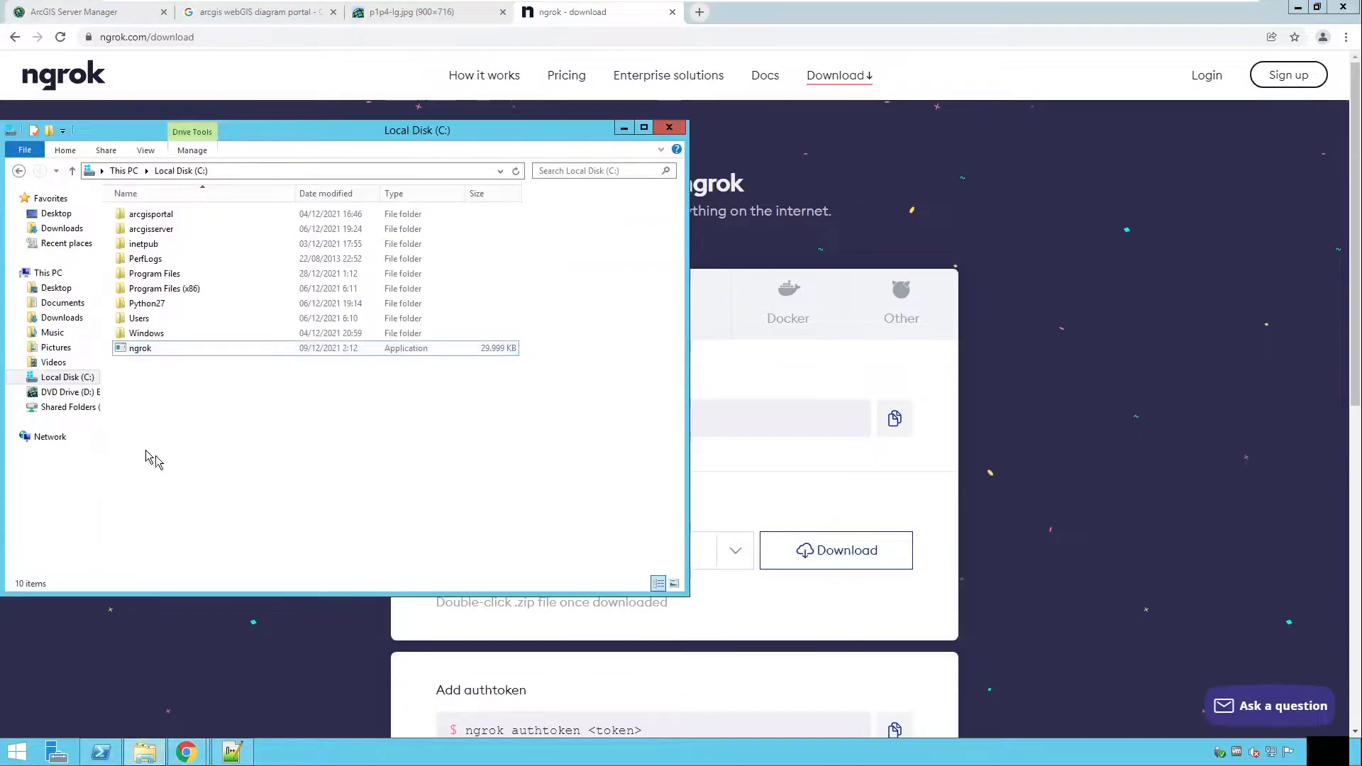
{"action": "left_click", "coordinate": [154, 354]}
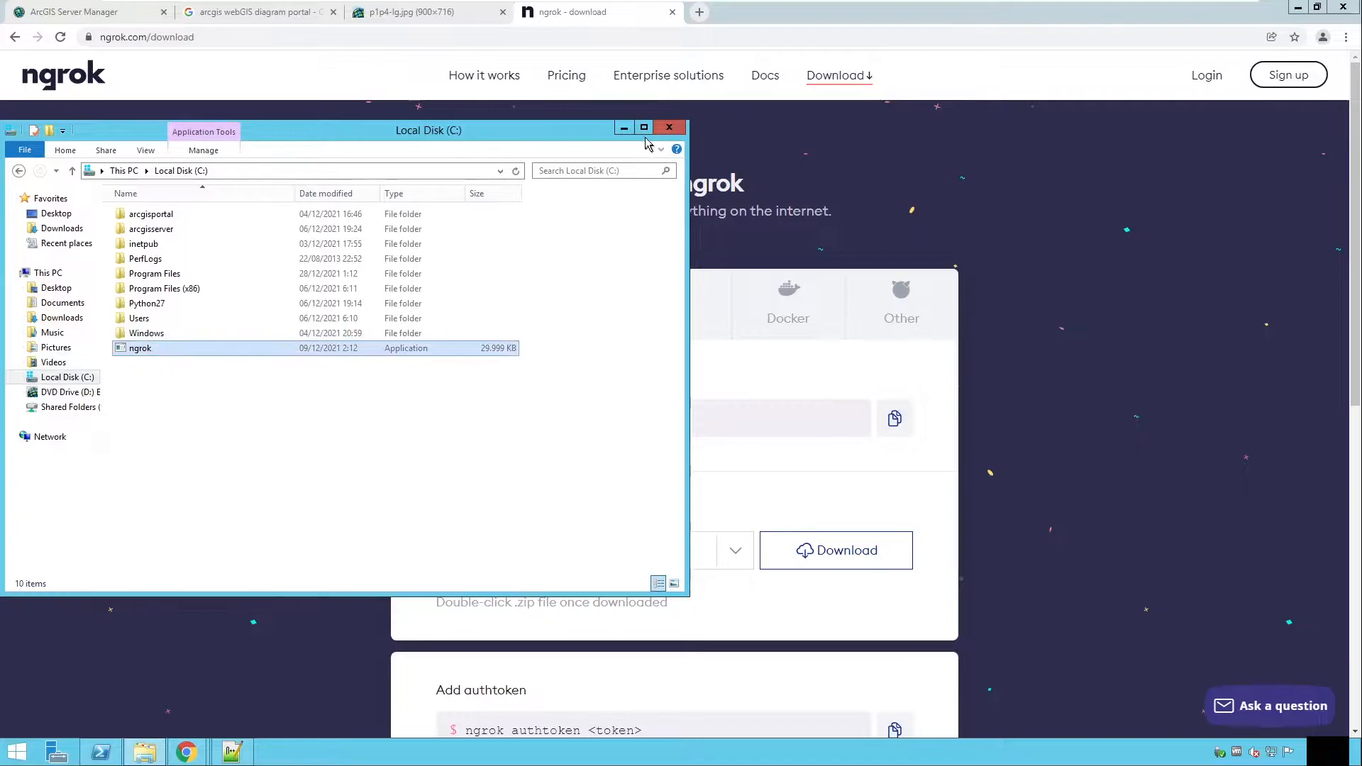
{"action": "left_click", "coordinate": [622, 130]}
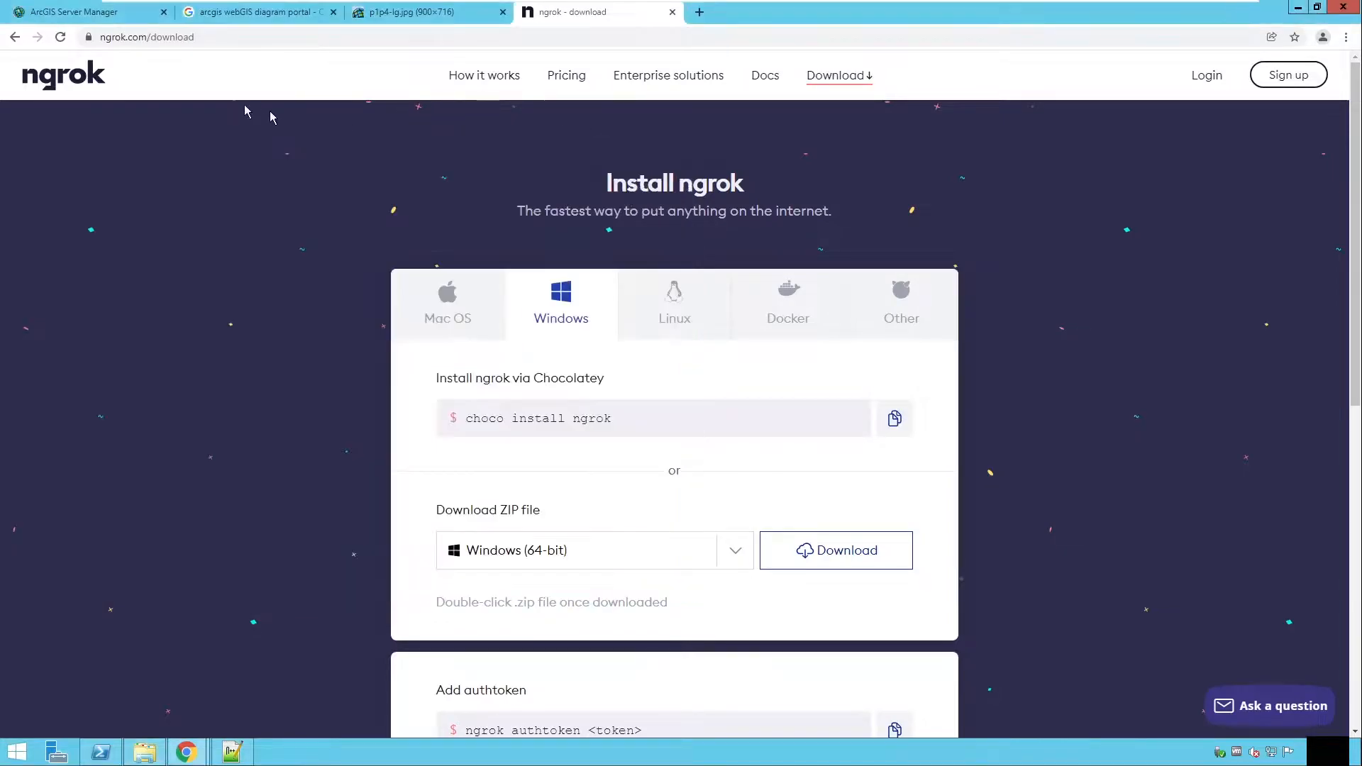
{"action": "left_click", "coordinate": [14, 37]}
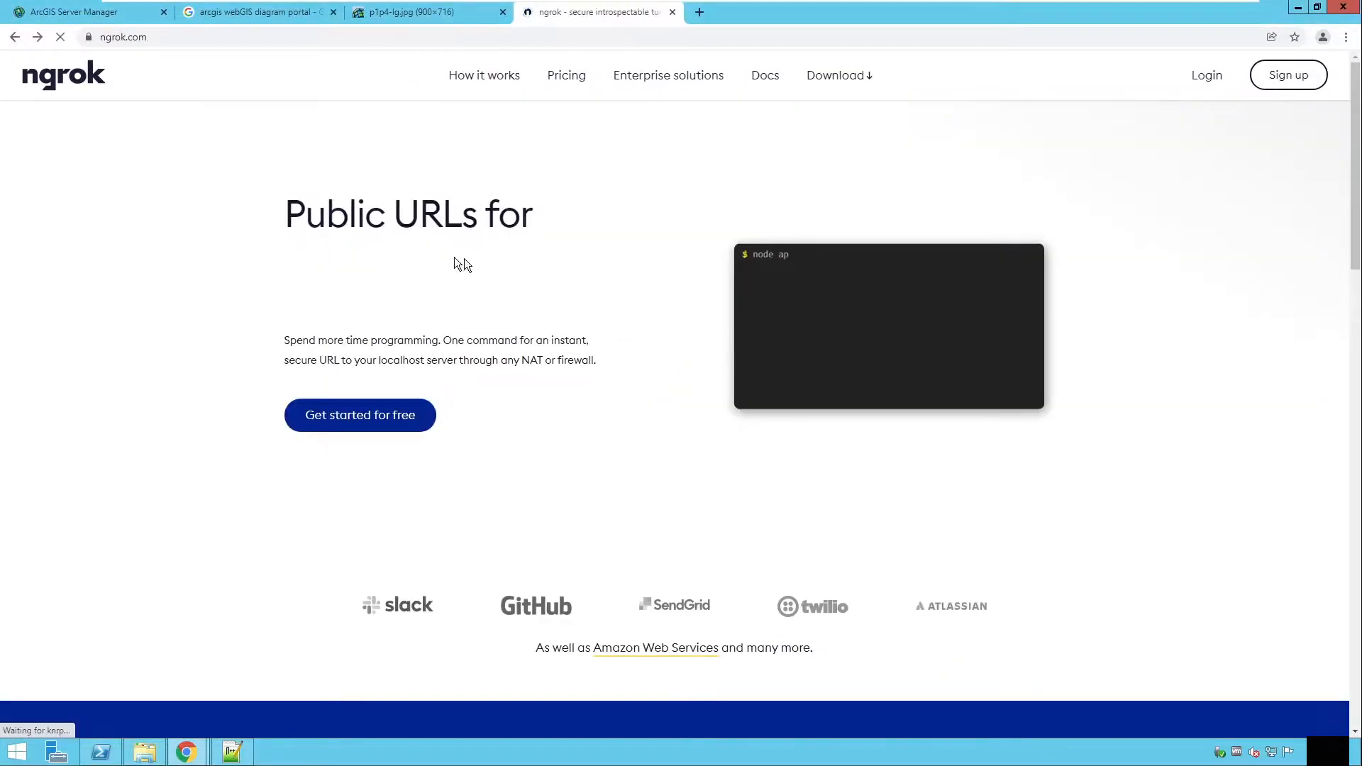
Step: Open Windows PowerShell and move up to the C:\ drive root with cd .
{"action": "left_click", "coordinate": [102, 751]}
{"action": "left_click", "coordinate": [263, 397]}
{"action": "left_click", "coordinate": [263, 397]}
{"action": "type", "text": "cd .."}
{"action": "key", "text": "Return"}
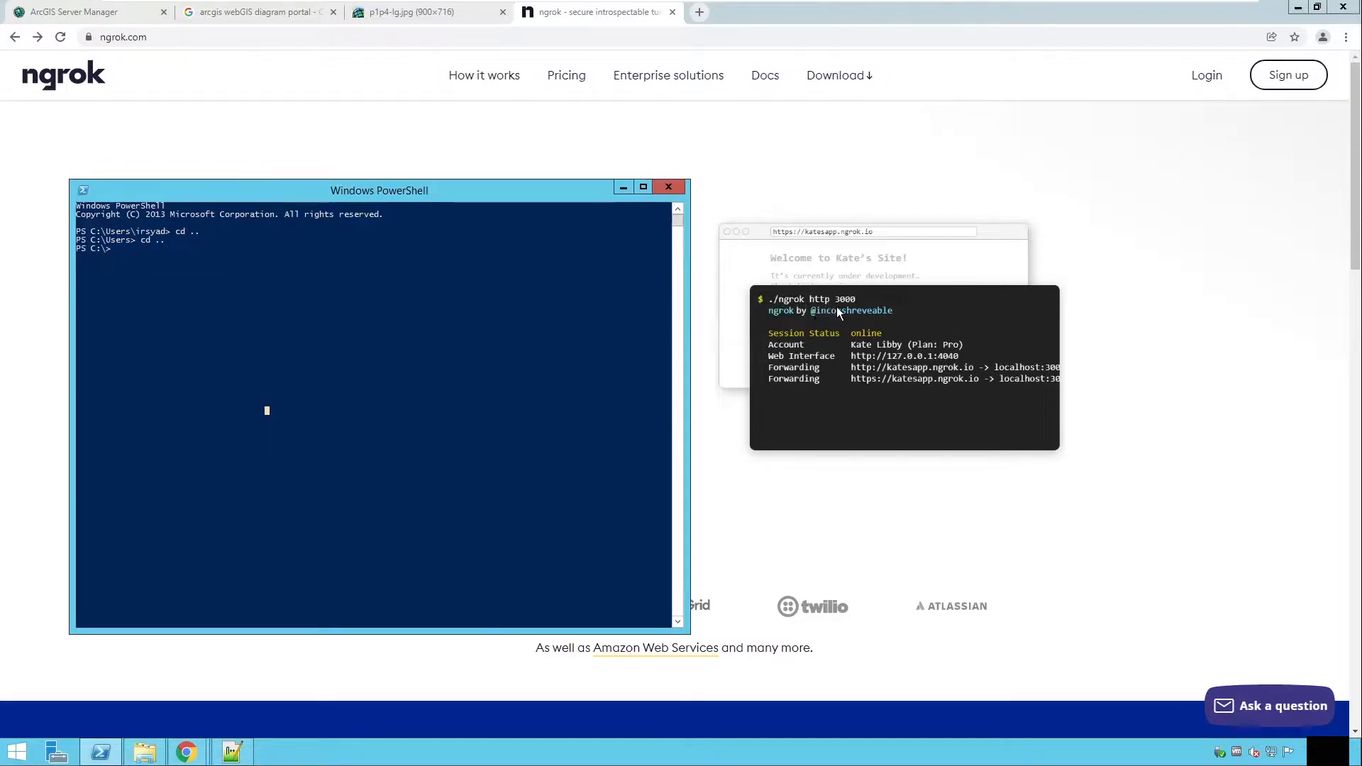
Step: Start an ngrok HTTP tunnel to port 80 by running .\ngrok.exe http 80
{"action": "left_click", "coordinate": [436, 287]}
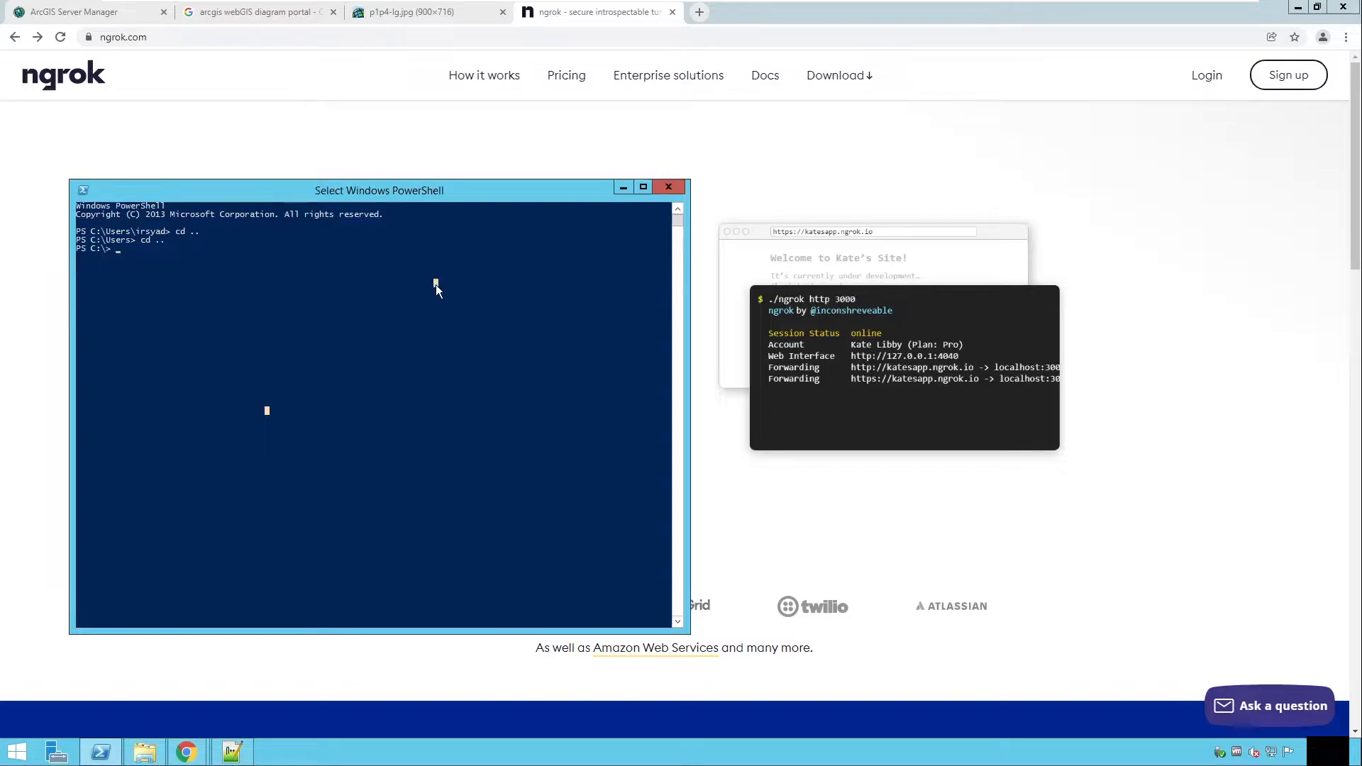
{"action": "type", "text": "./ng"}
{"action": "key", "text": "Tab"}
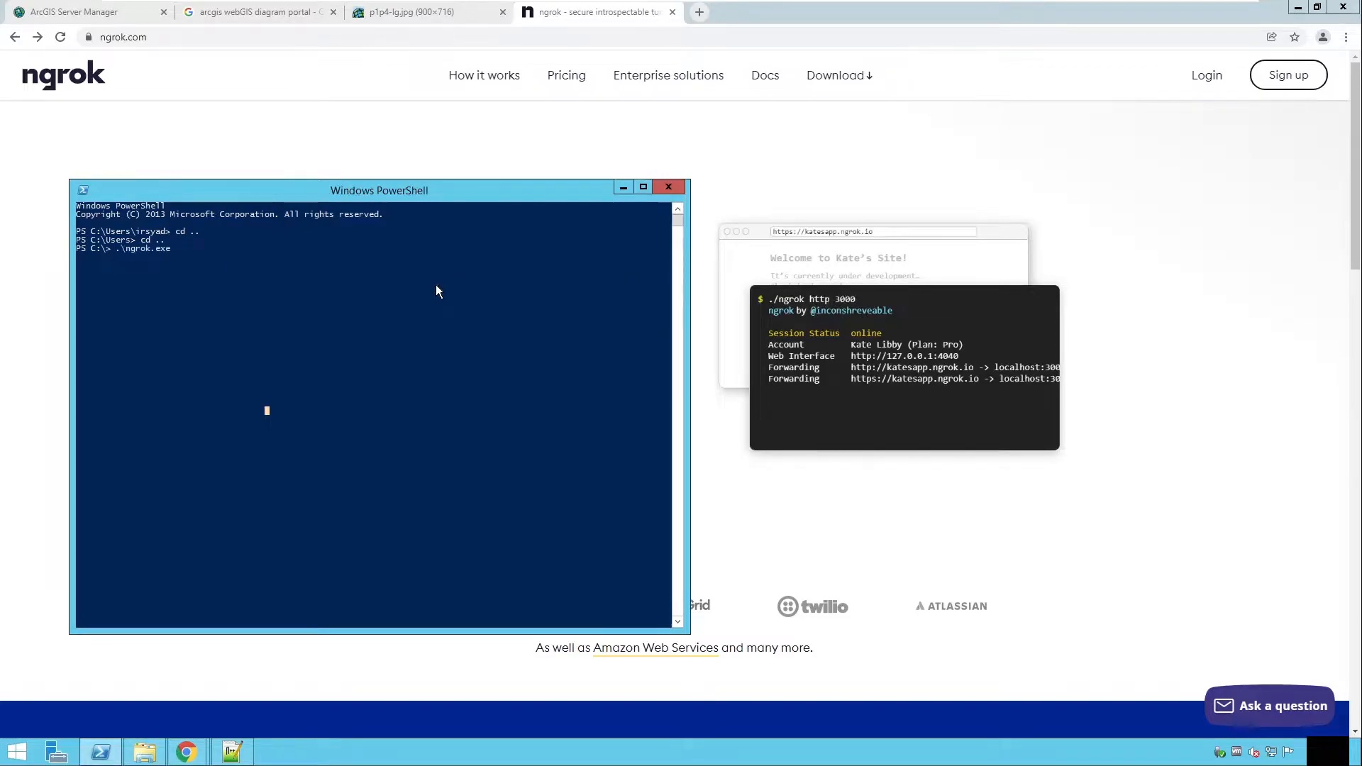
{"action": "type", "text": "http 80"}
{"action": "key", "text": "Return"}
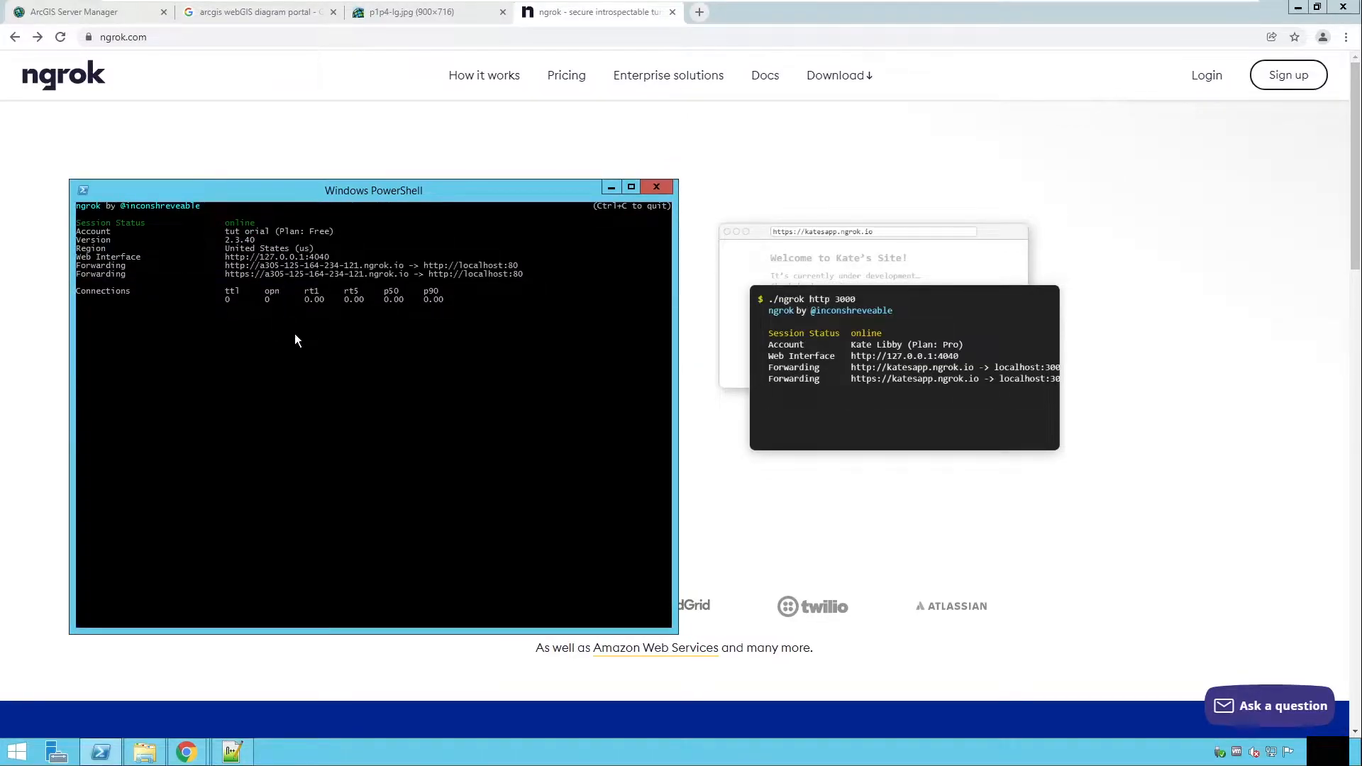
Step: Open the ngrok web interface at localhost:4040 in a new browser tab
{"action": "left_click_drag", "start_coordinate": [265, 273], "coordinate": [408, 273]}
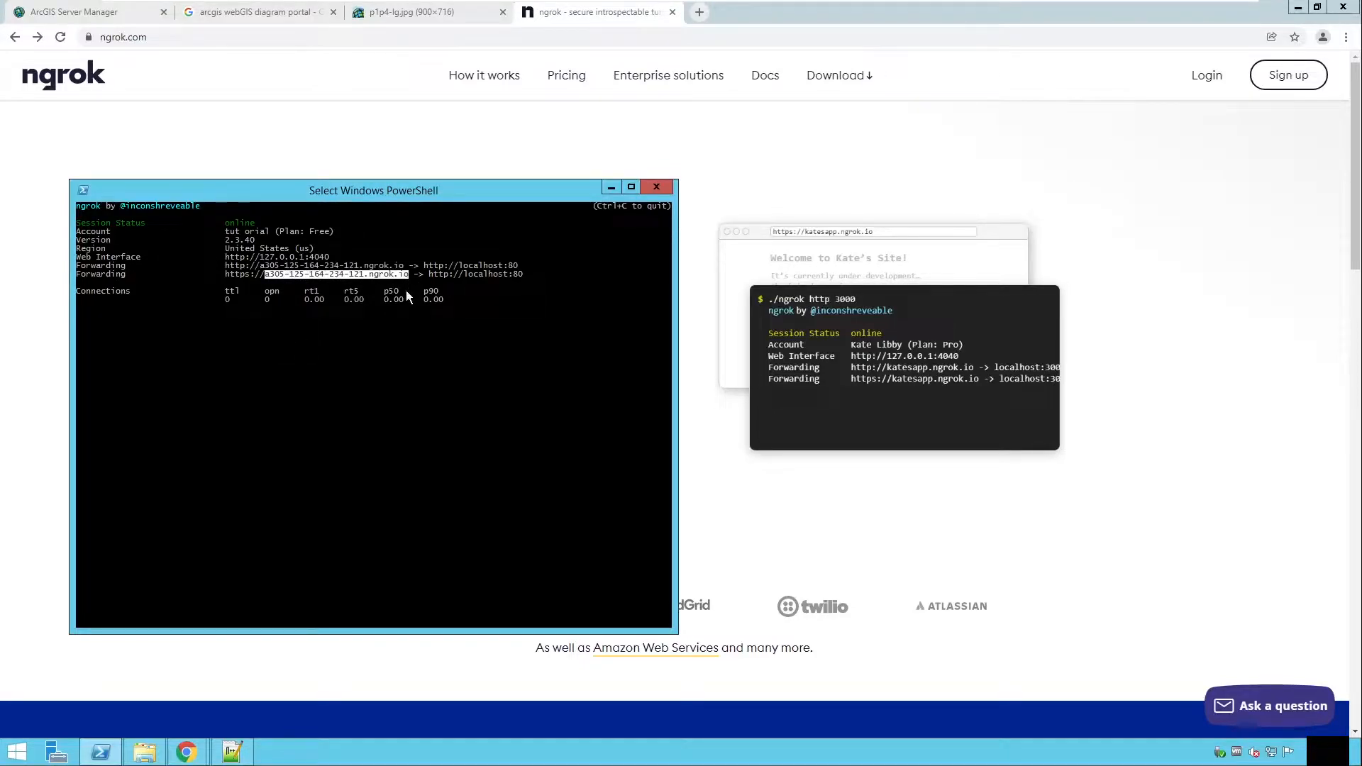
{"action": "left_click", "coordinate": [260, 266]}
{"action": "left_click_drag", "start_coordinate": [264, 267], "coordinate": [401, 269]}
{"action": "left_click_drag", "start_coordinate": [331, 257], "coordinate": [232, 262]}
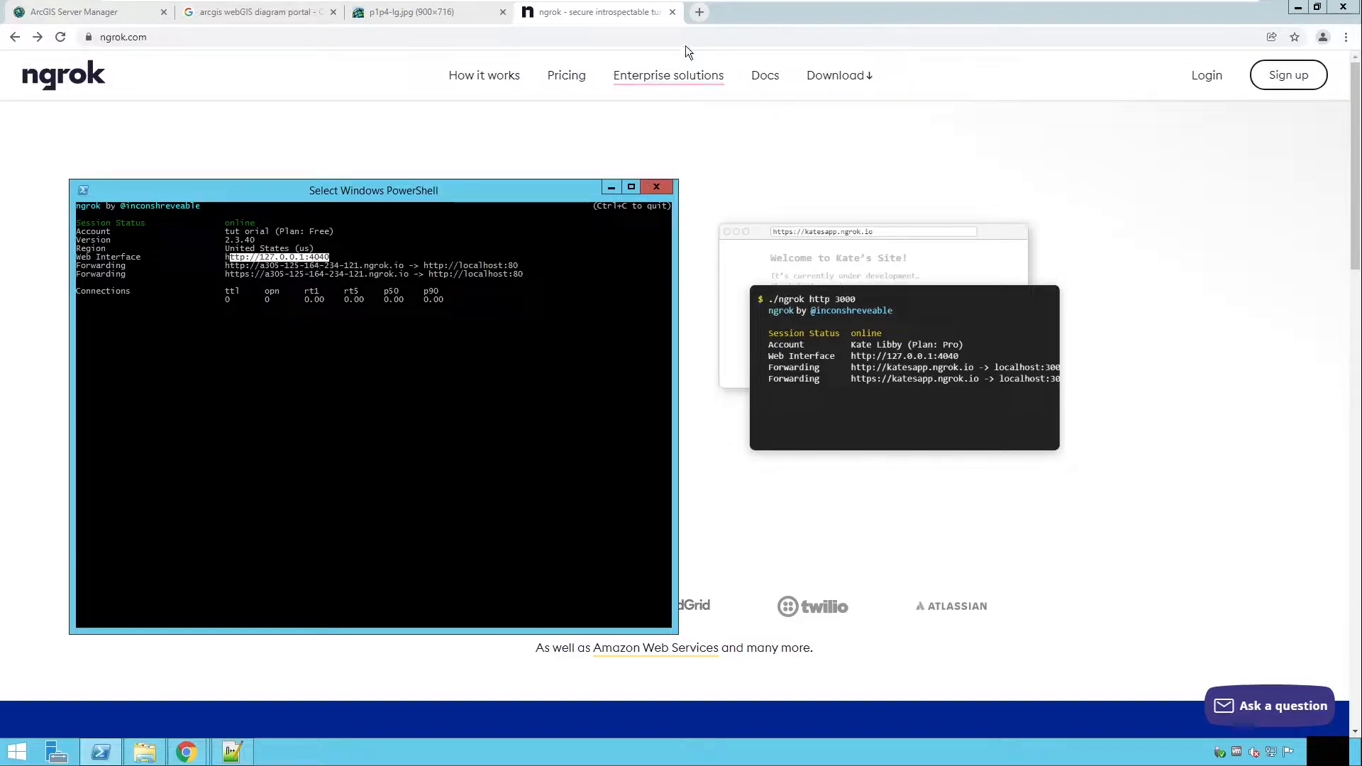
{"action": "left_click", "coordinate": [699, 12]}
{"action": "type", "text": "localhost:4040"}
{"action": "key", "text": "Return"}
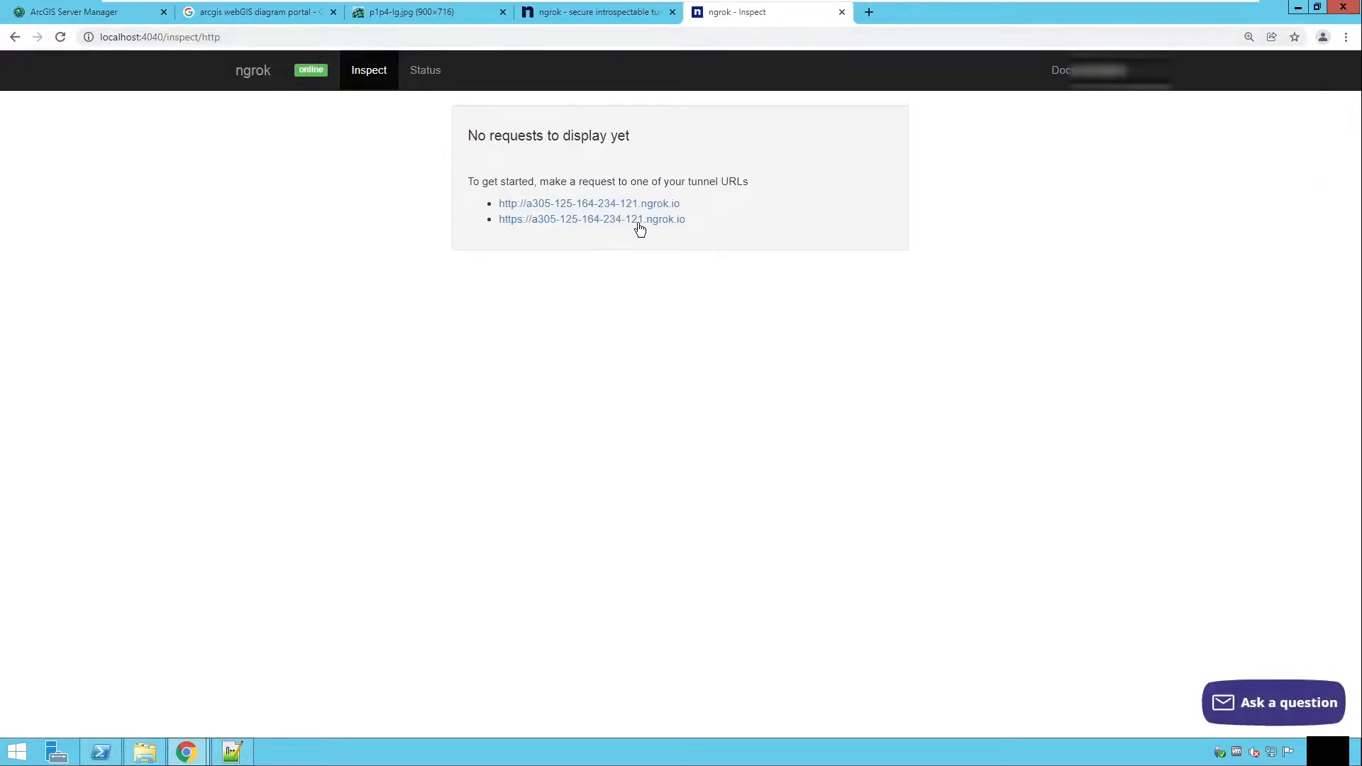
Step: Open the tunnel's http forwarding URL in a new tab and switch to it
{"action": "right_click", "coordinate": [559, 208]}
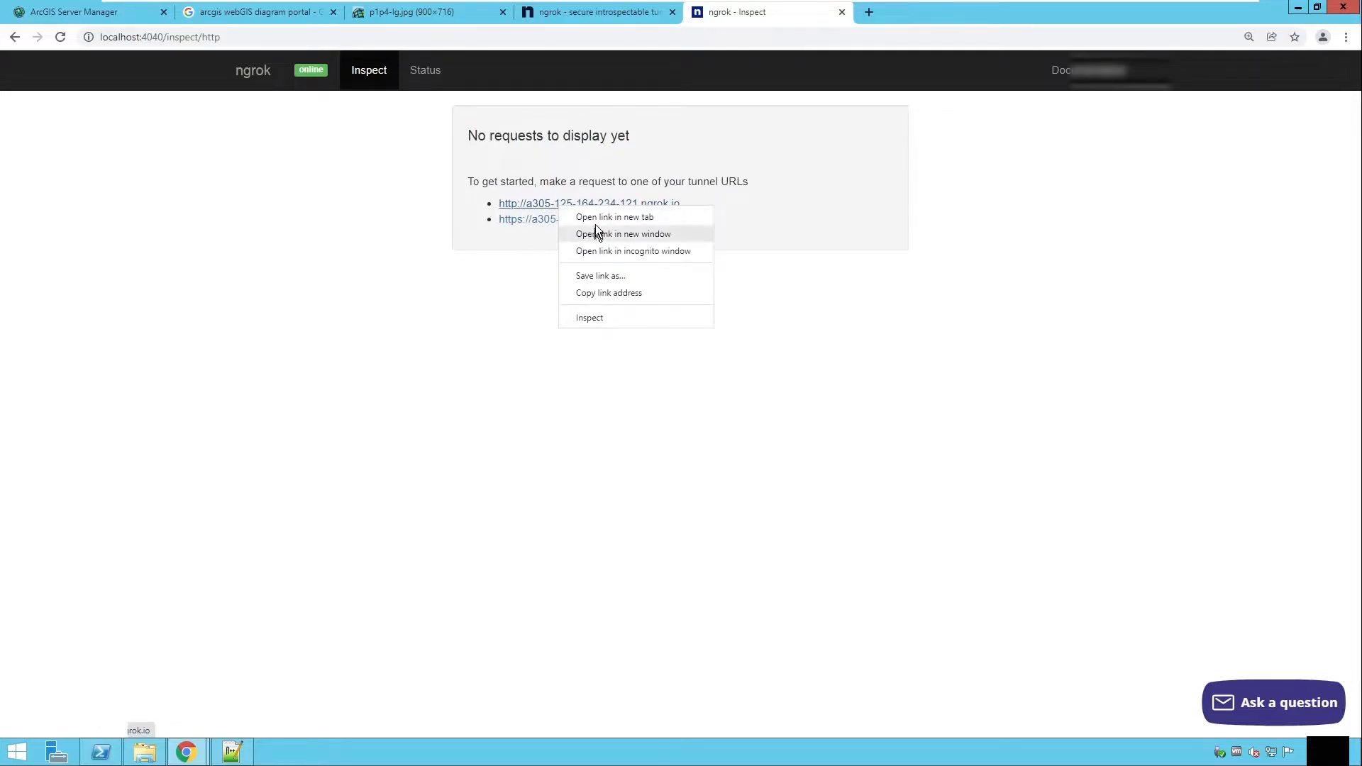
{"action": "left_click", "coordinate": [592, 218]}
{"action": "left_click", "coordinate": [886, 12]}
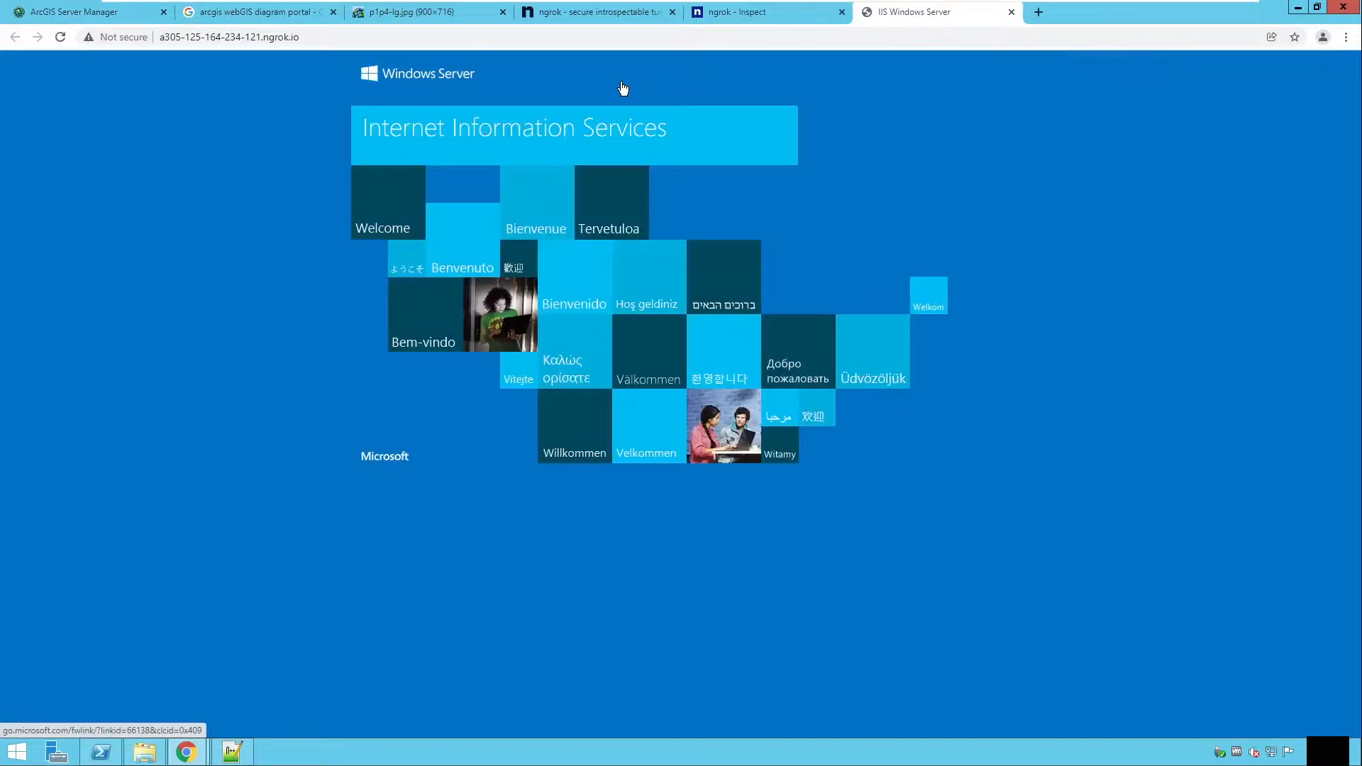
Step: Append /arcgis/manager to the tunnel URL to load ArcGIS Server Manager through the tunnel
{"action": "left_click", "coordinate": [589, 39]}
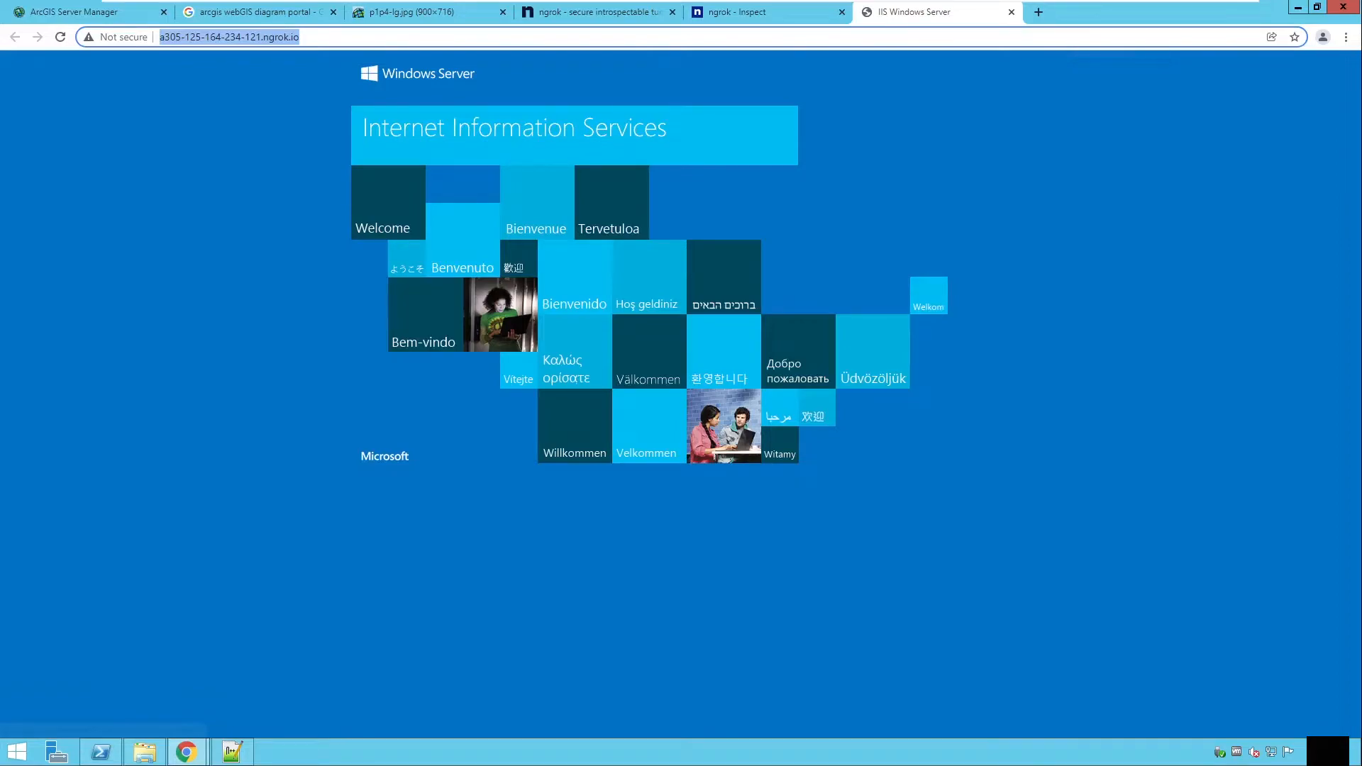
{"action": "left_click", "coordinate": [301, 37]}
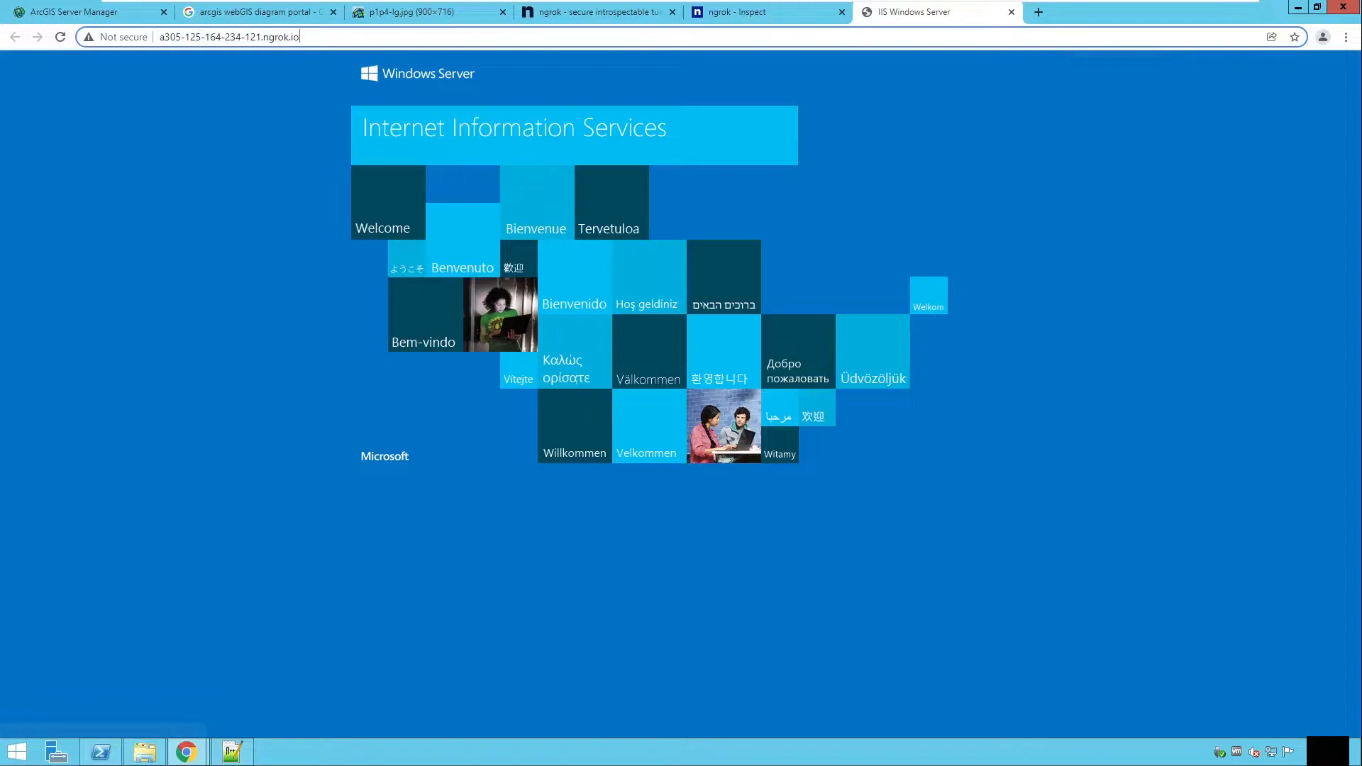
{"action": "type", "text": "/ar"}
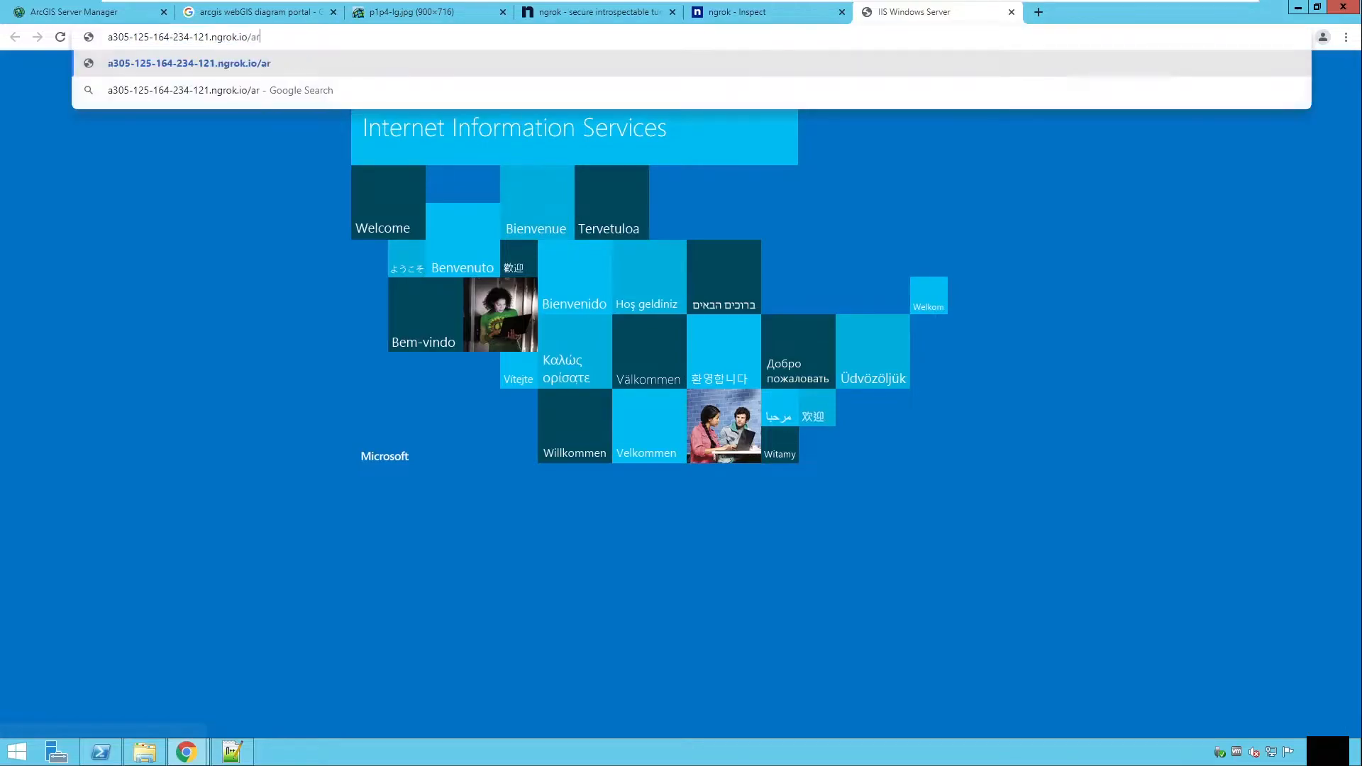
{"action": "type", "text": "cgis/manager"}
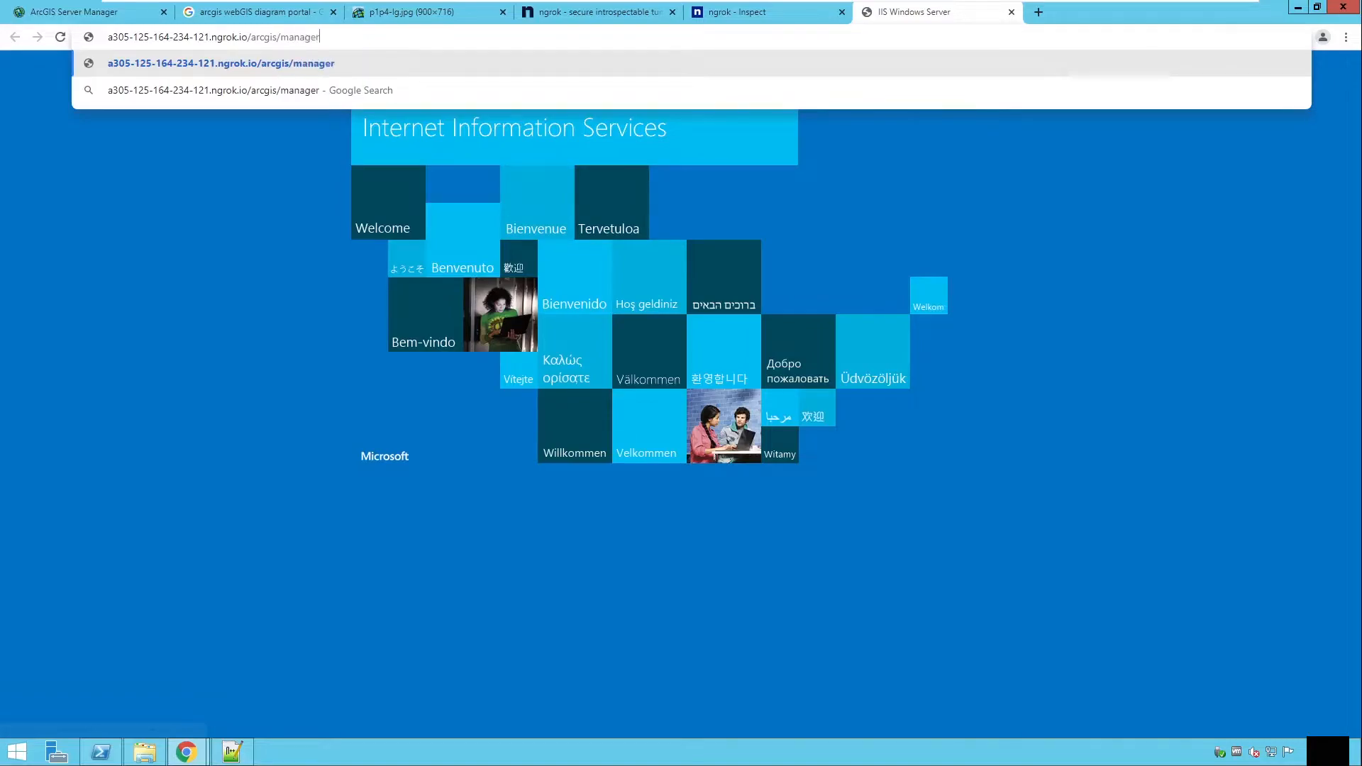
{"action": "key", "text": "Return"}
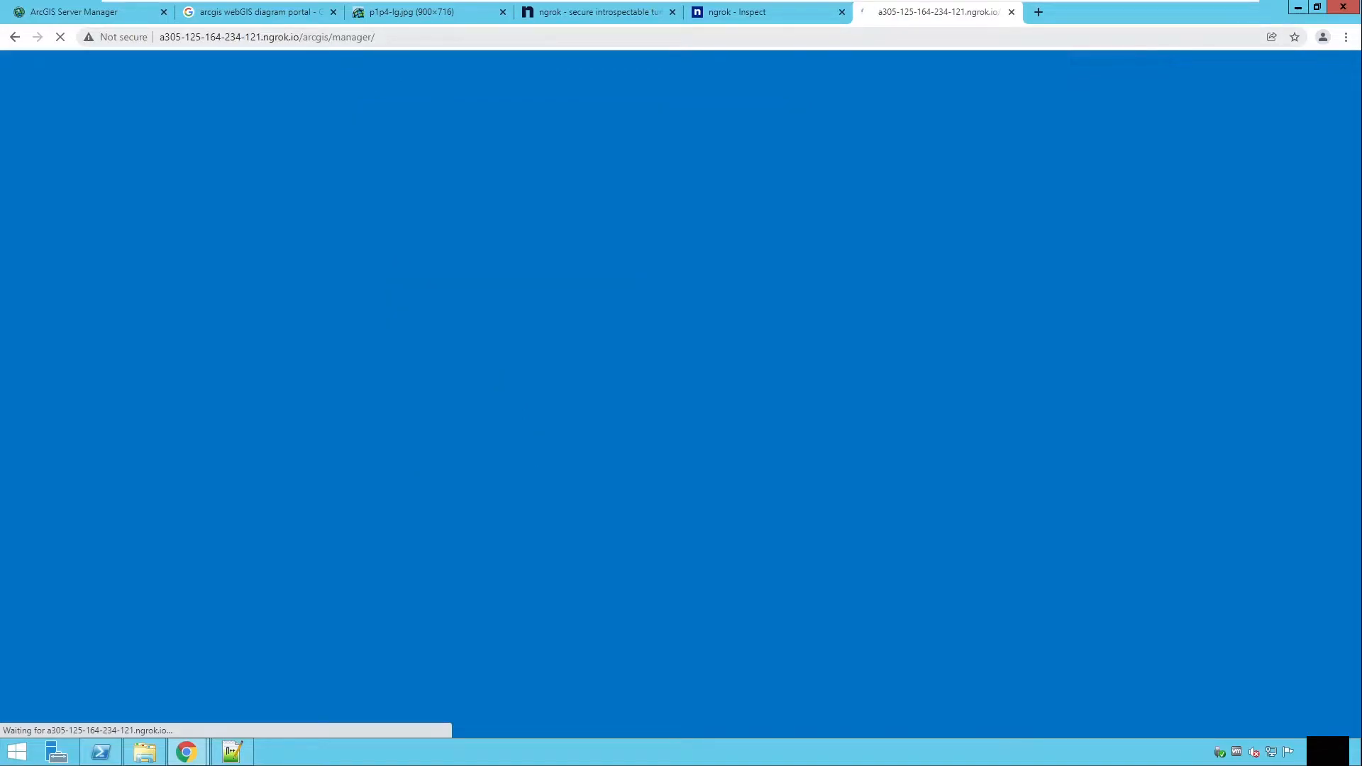
Step: Copy the tunnel base URL and open its /arcgis/rest services directory in a new tab
{"action": "left_click_drag", "start_coordinate": [332, 37], "coordinate": [159, 37]}
{"action": "key", "text": "ctrl+c"}
{"action": "left_click", "coordinate": [1038, 12]}
{"action": "key", "text": "ctrl+v"}
{"action": "type", "text": "rest"}
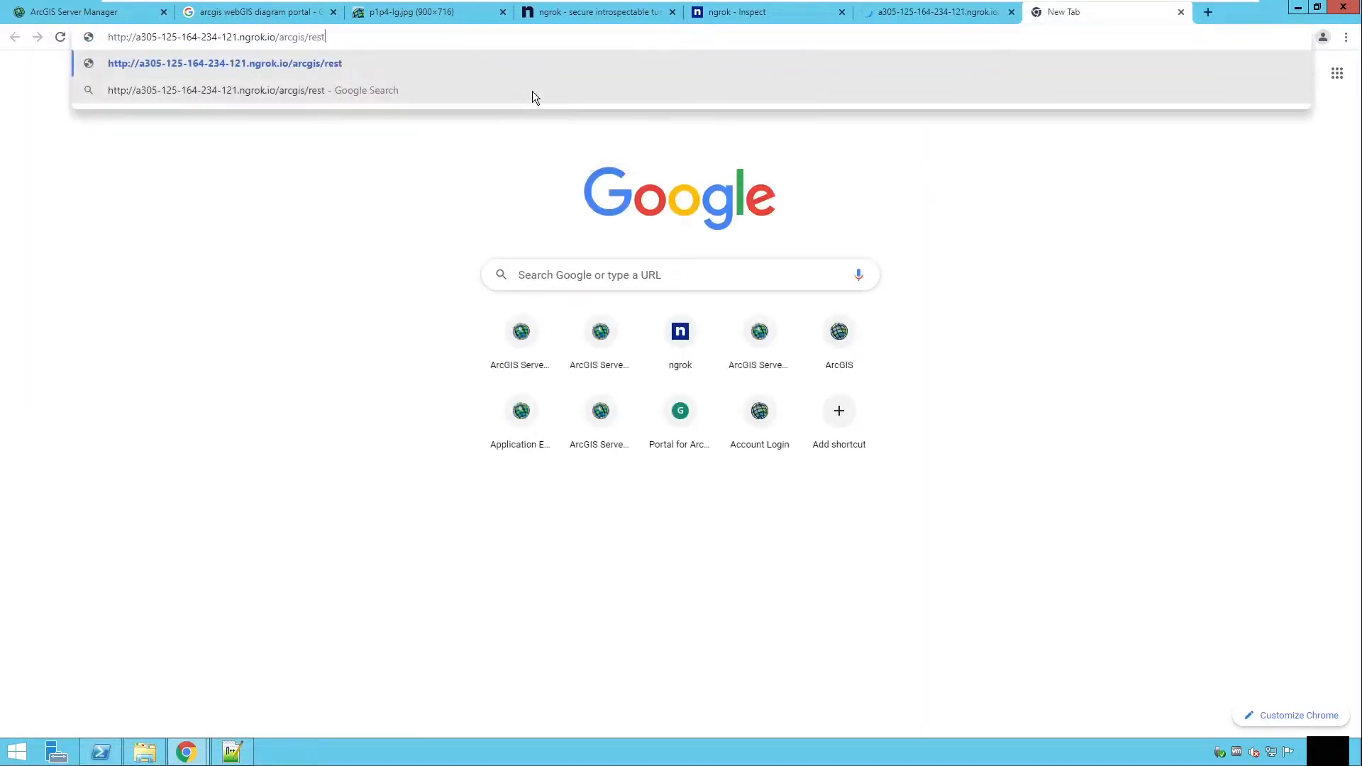
{"action": "key", "text": "Return"}
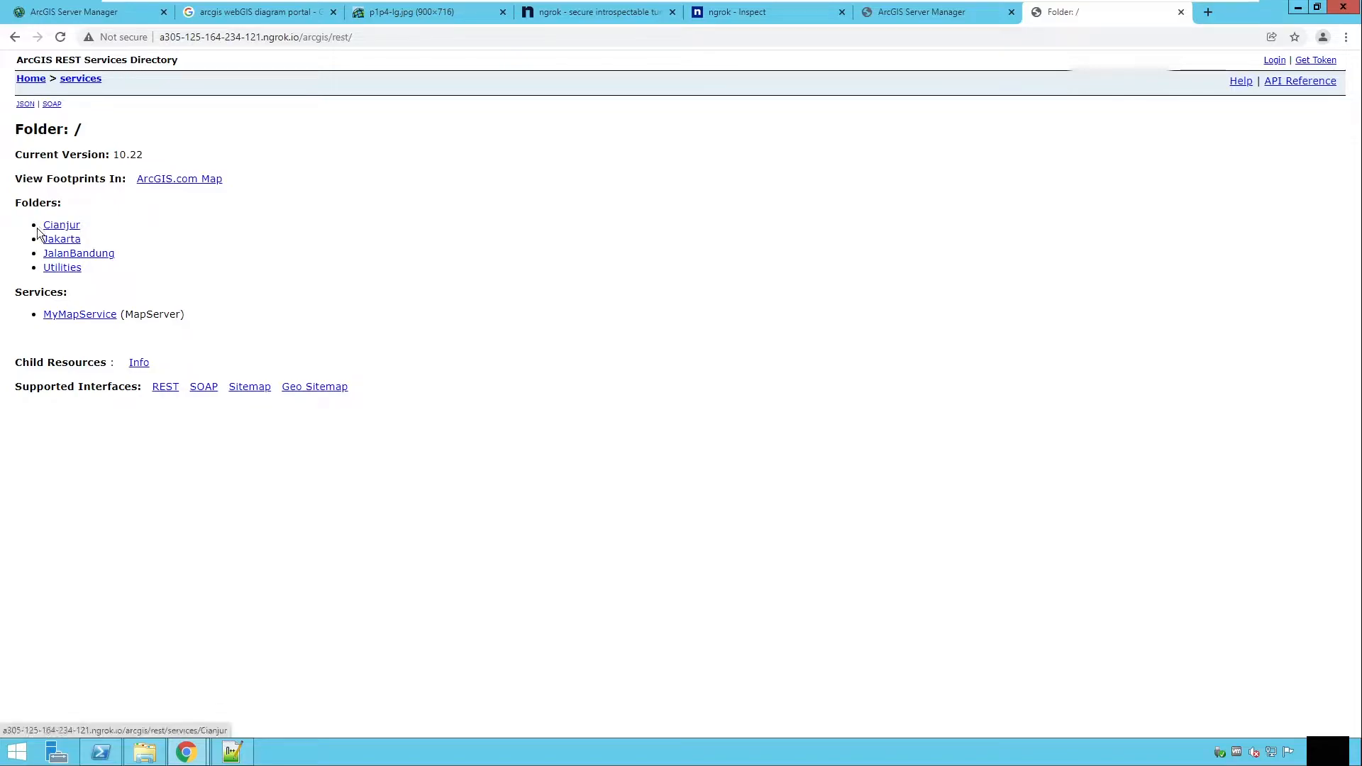
Step: Browse to the JalanBandung/JalanBandung MapServer and open its ArcGIS.com Map view in a new tab
{"action": "left_click", "coordinate": [67, 255]}
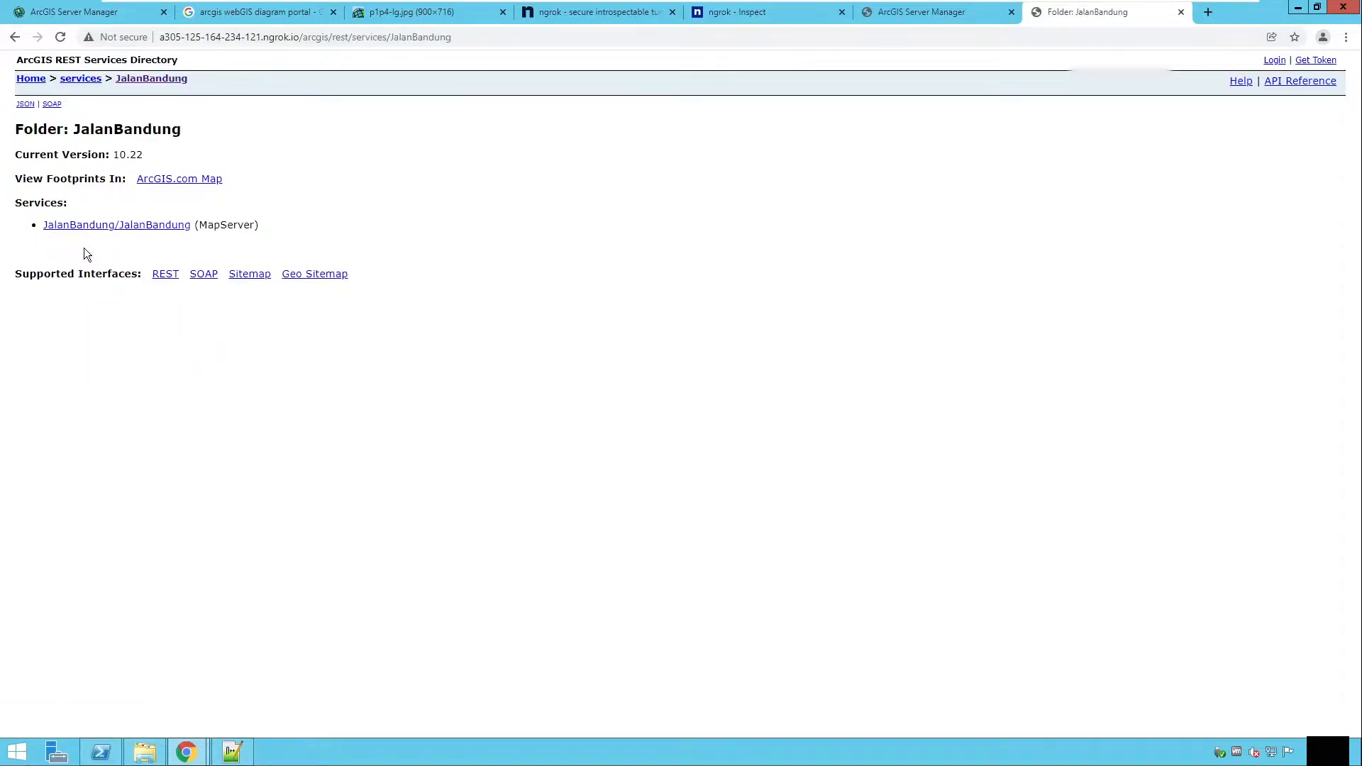
{"action": "left_click", "coordinate": [102, 225]}
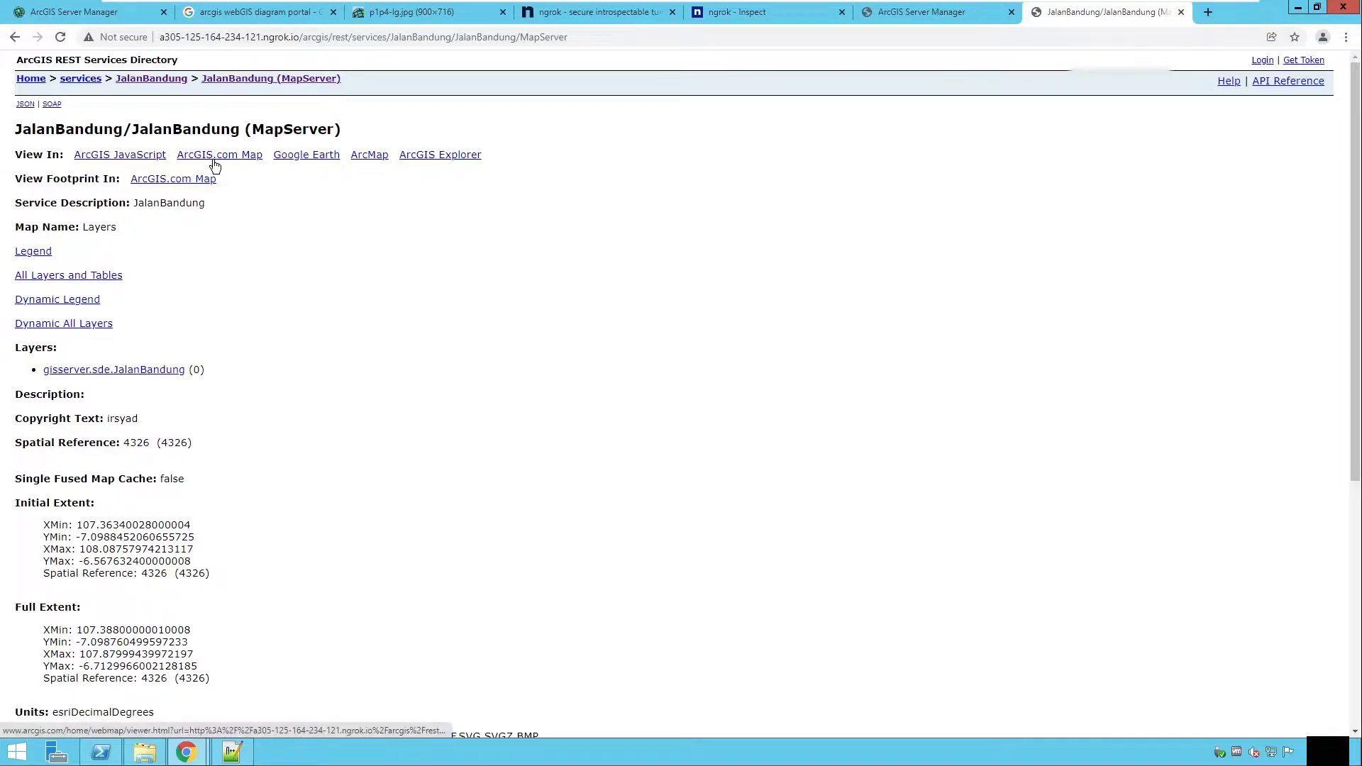
{"action": "right_click", "coordinate": [245, 160]}
{"action": "left_click", "coordinate": [247, 163]}
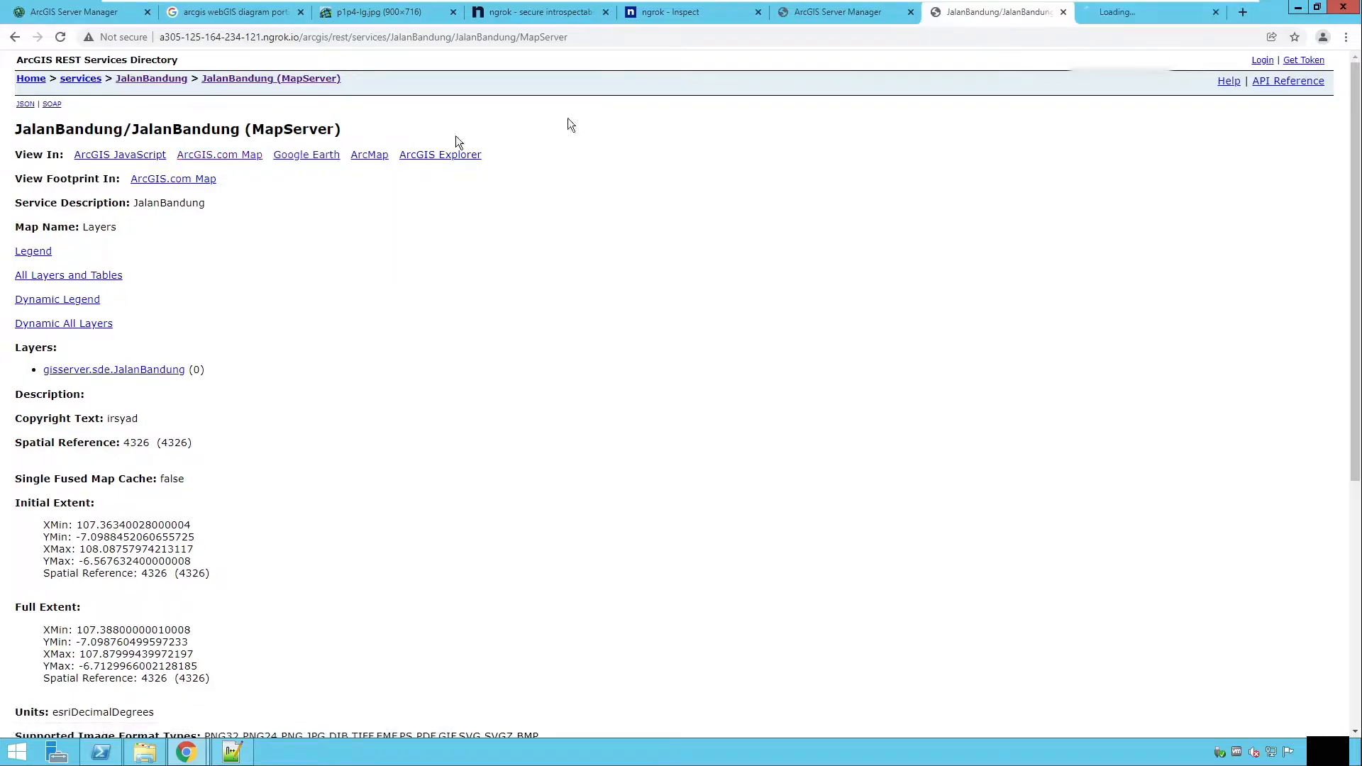
Step: Review the JalanBandung MapServer's properties on its REST page, including layers, spatial reference and extents
{"action": "left_click", "coordinate": [1150, 12]}
{"action": "left_click", "coordinate": [988, 19]}
{"action": "scroll", "coordinate": [261, 229], "scroll_direction": "down", "scroll_amount": 2}
{"action": "scroll", "coordinate": [261, 223], "scroll_direction": "down", "scroll_amount": 4}
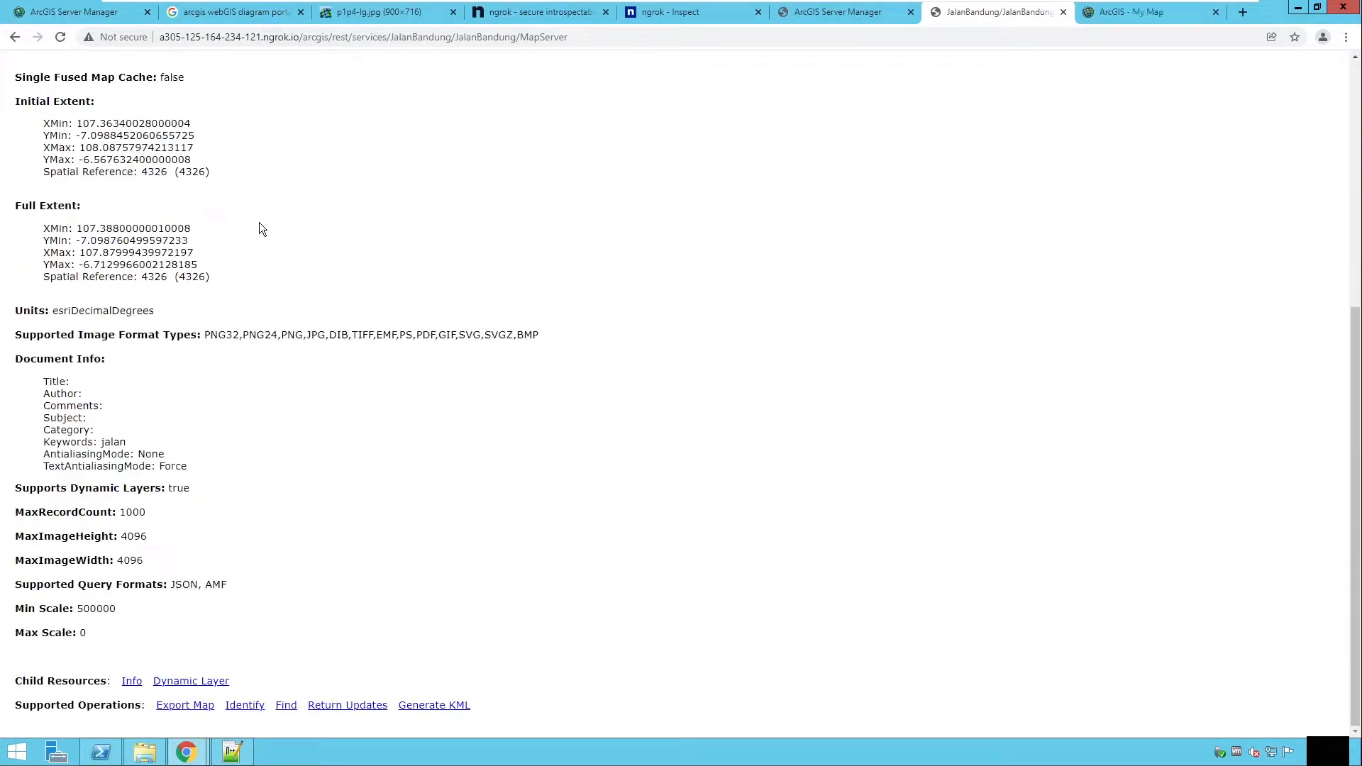
{"action": "scroll", "coordinate": [131, 193], "scroll_direction": "up", "scroll_amount": 6}
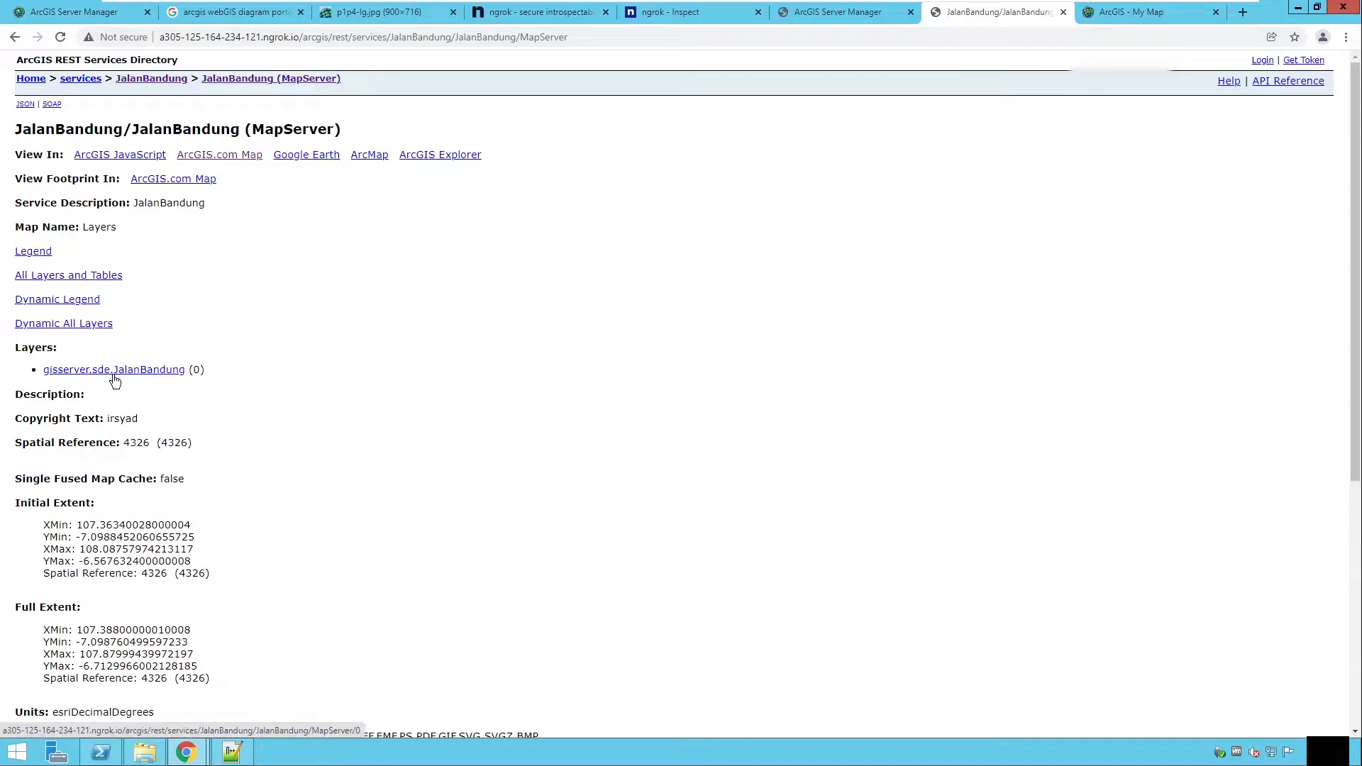
{"action": "left_click_drag", "start_coordinate": [17, 394], "coordinate": [99, 397]}
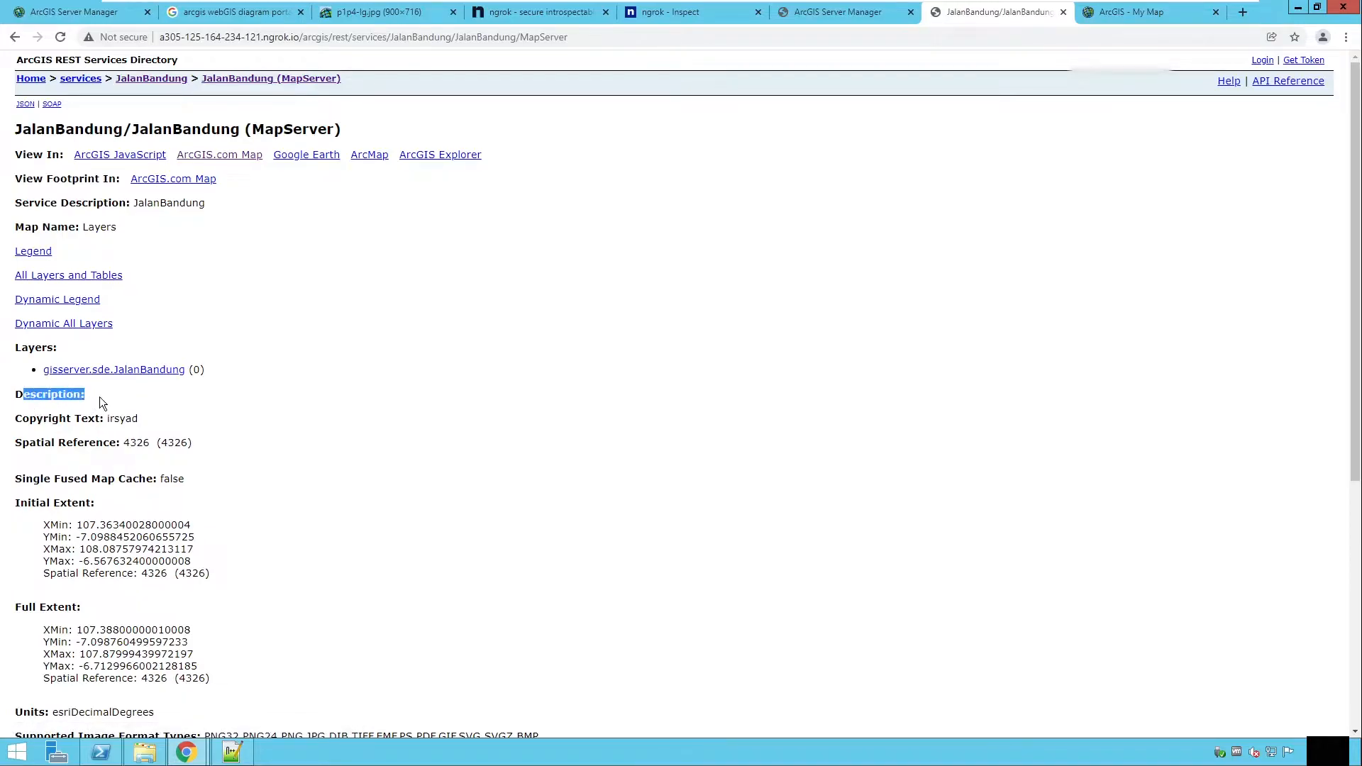
{"action": "left_click", "coordinate": [129, 394]}
{"action": "scroll", "coordinate": [119, 430], "scroll_direction": "down", "scroll_amount": 2}
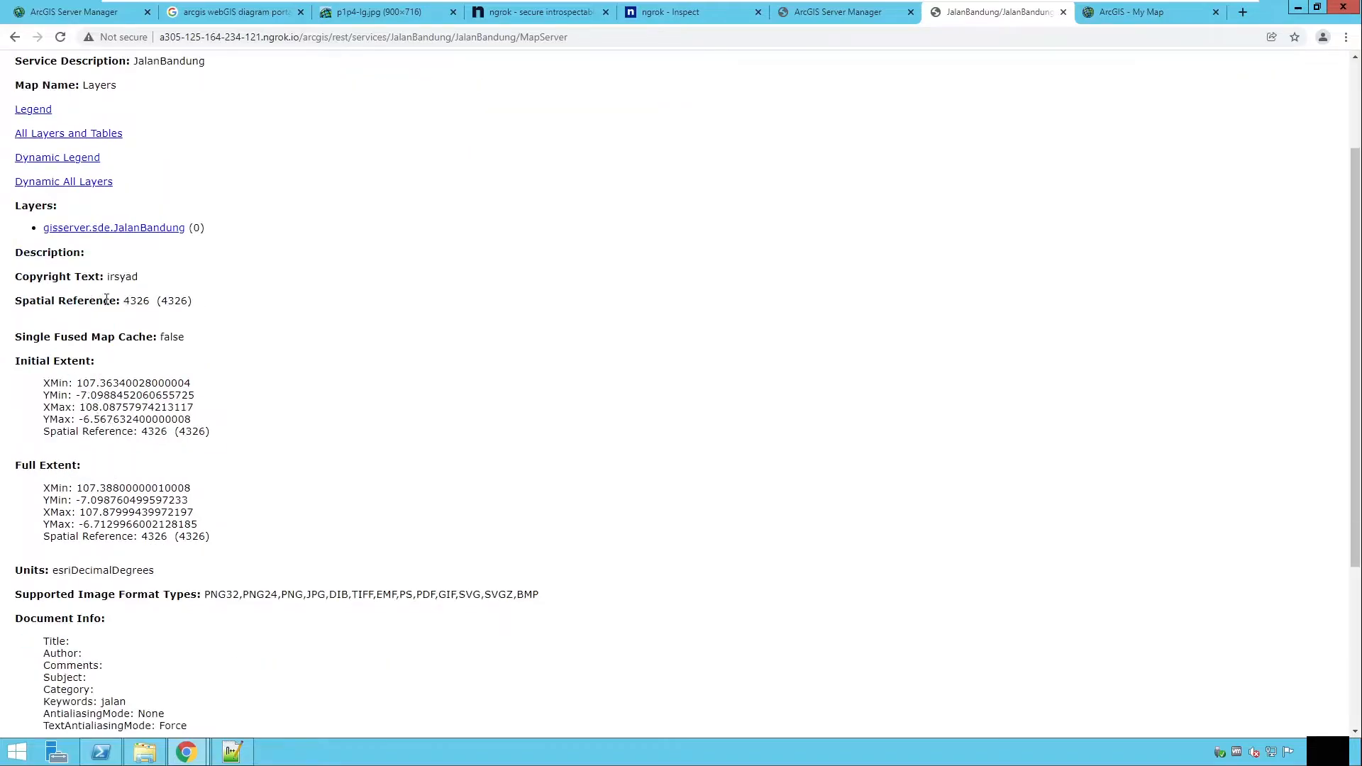
{"action": "left_click_drag", "start_coordinate": [19, 361], "coordinate": [73, 364]}
{"action": "scroll", "coordinate": [101, 513], "scroll_direction": "down", "scroll_amount": 2}
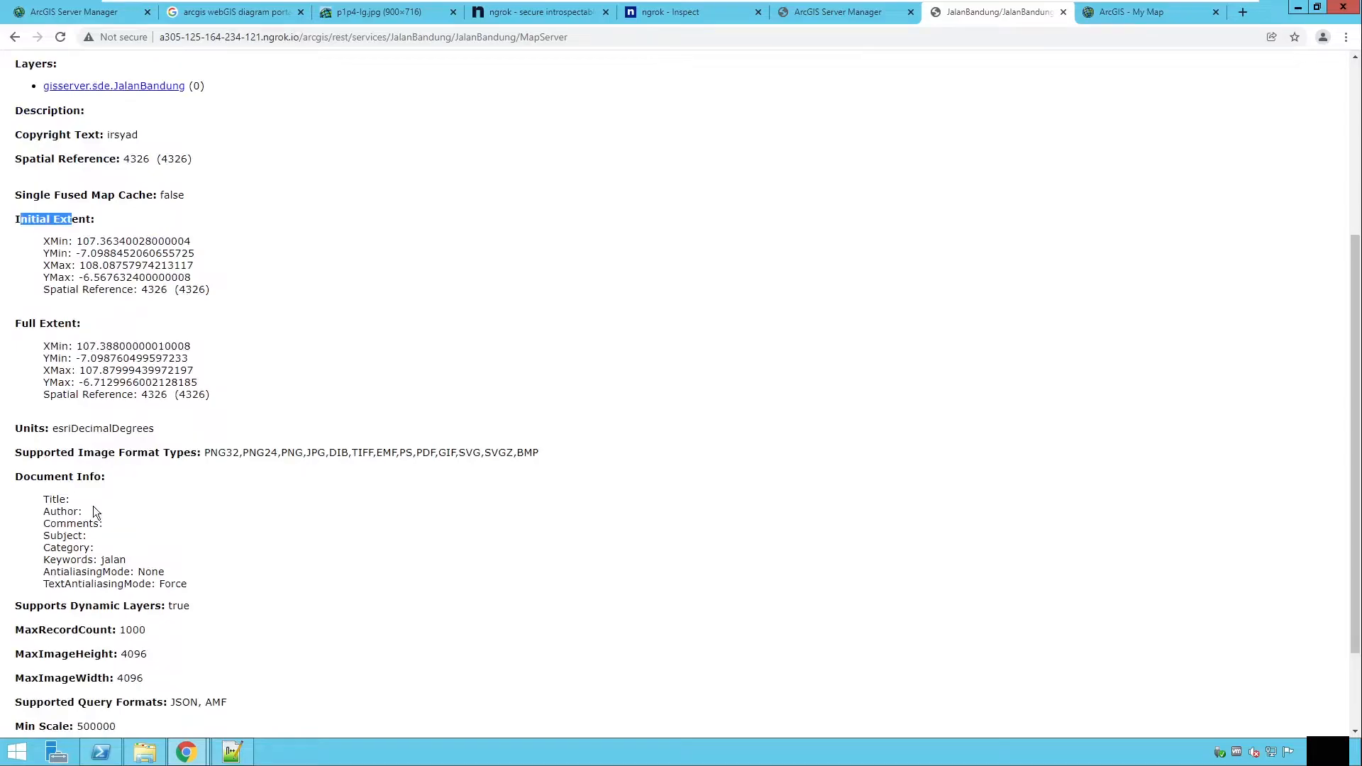
{"action": "scroll", "coordinate": [92, 505], "scroll_direction": "up", "scroll_amount": 4}
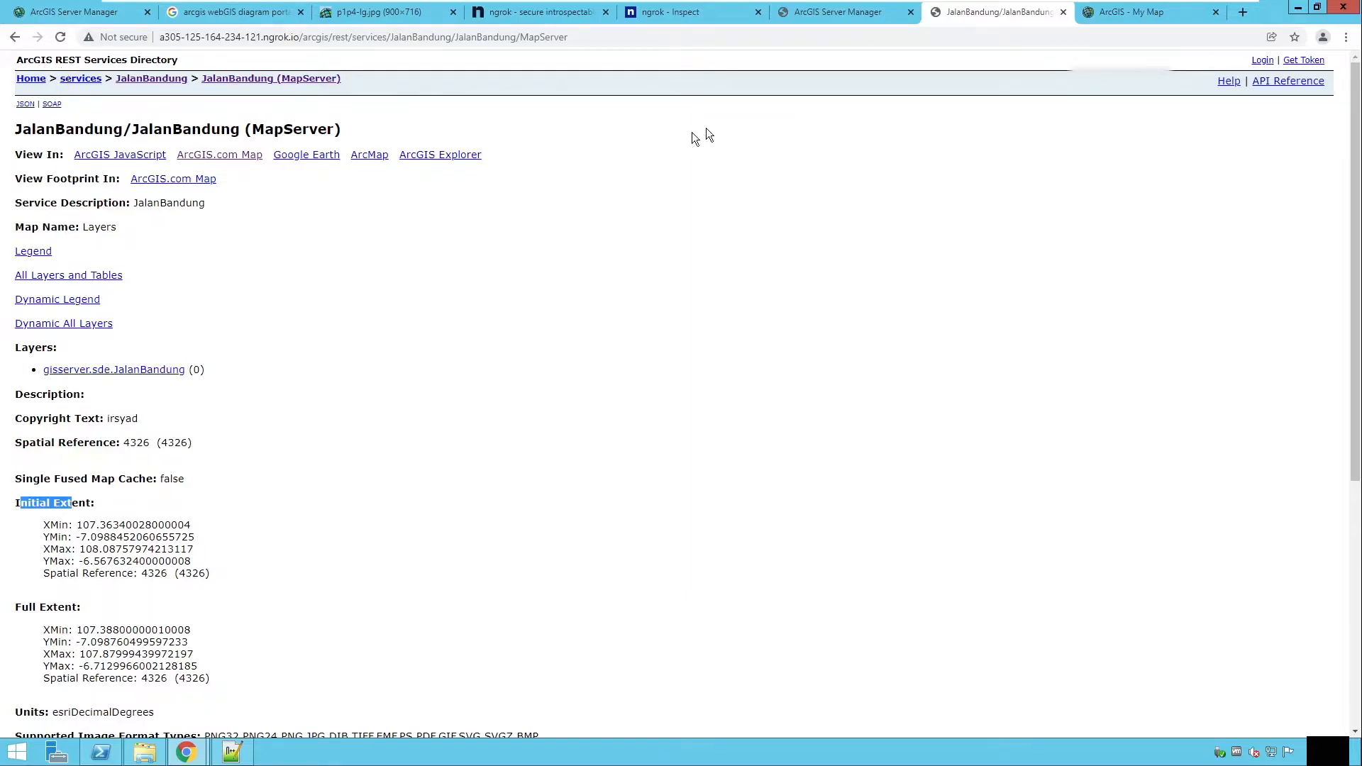
Step: Check the JalanBandung layer drawn over Bandung in the ArcGIS.com map viewer tab
{"action": "left_click", "coordinate": [1116, 16]}
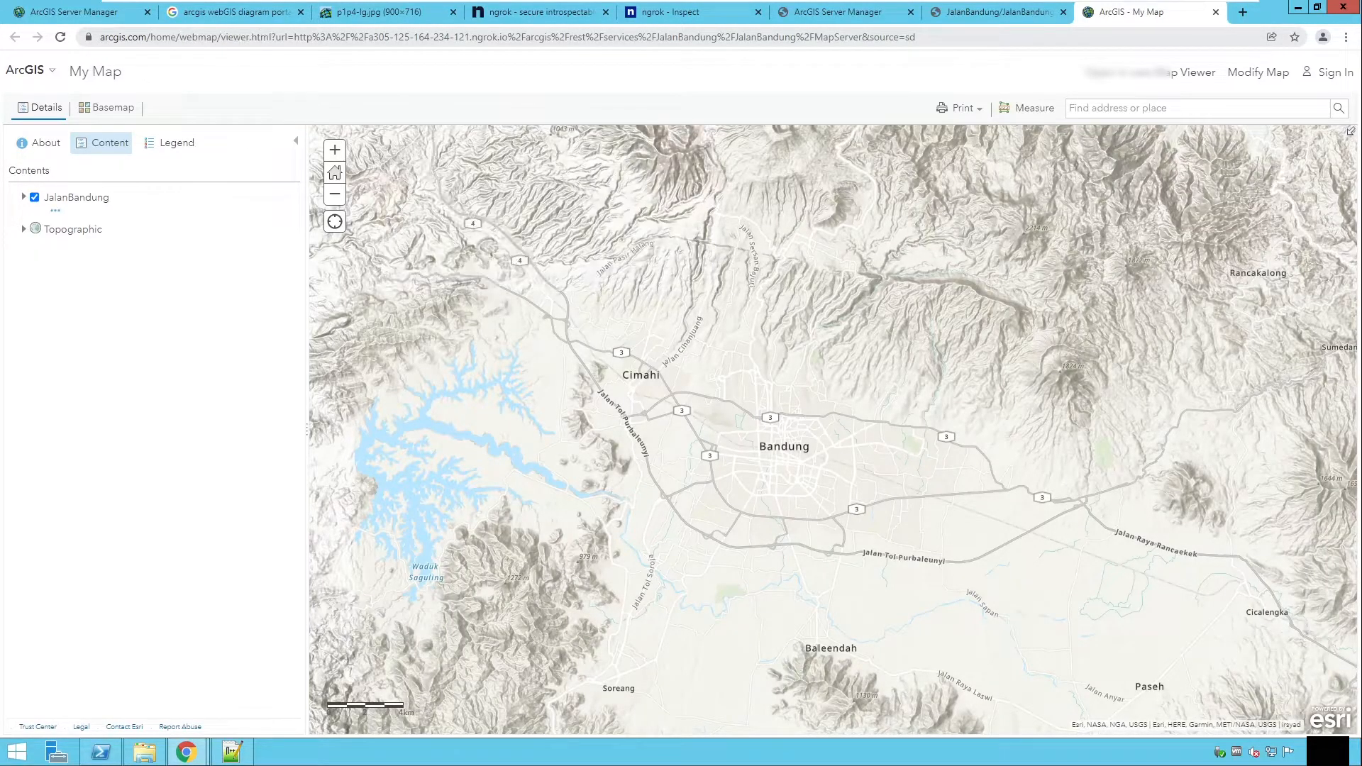
{"action": "left_click_drag", "start_coordinate": [275, 36], "coordinate": [966, 39]}
{"action": "left_click", "coordinate": [346, 40]}
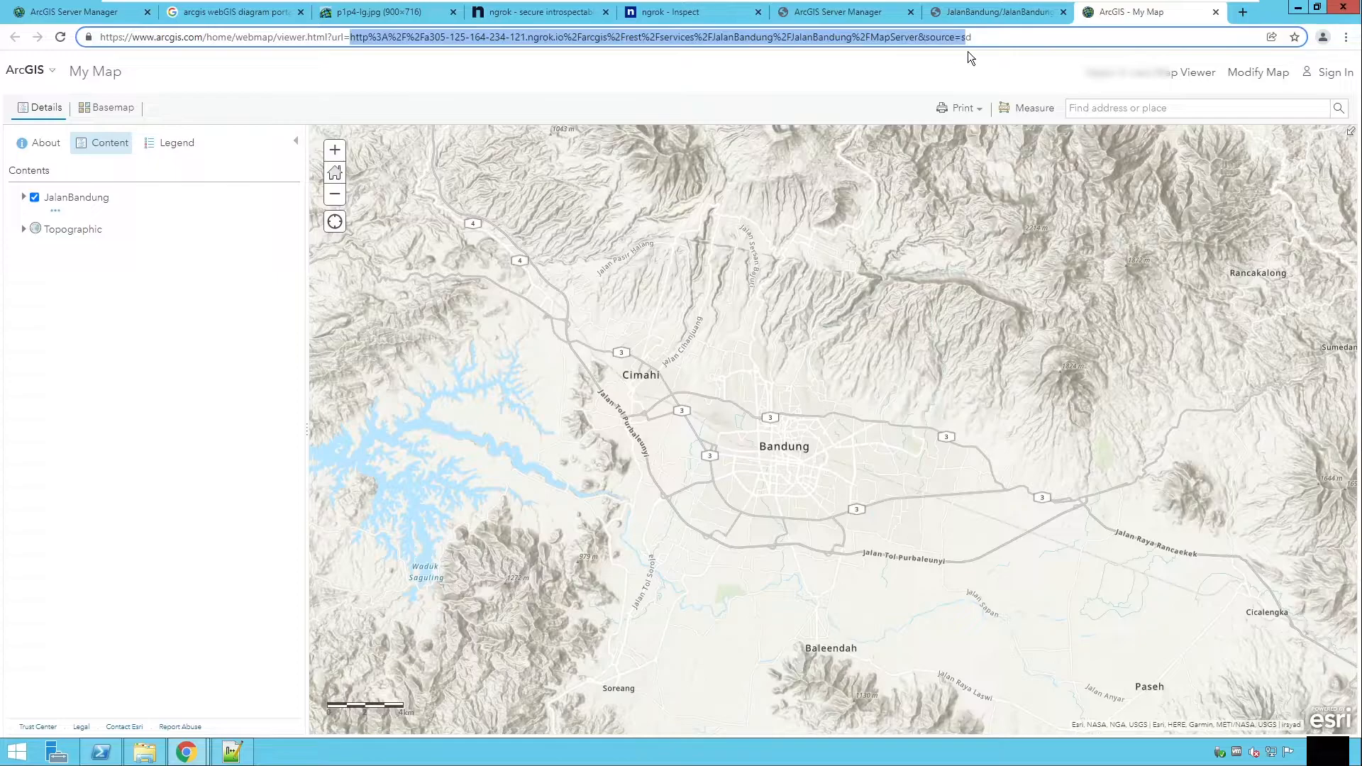
{"action": "left_click", "coordinate": [544, 20]}
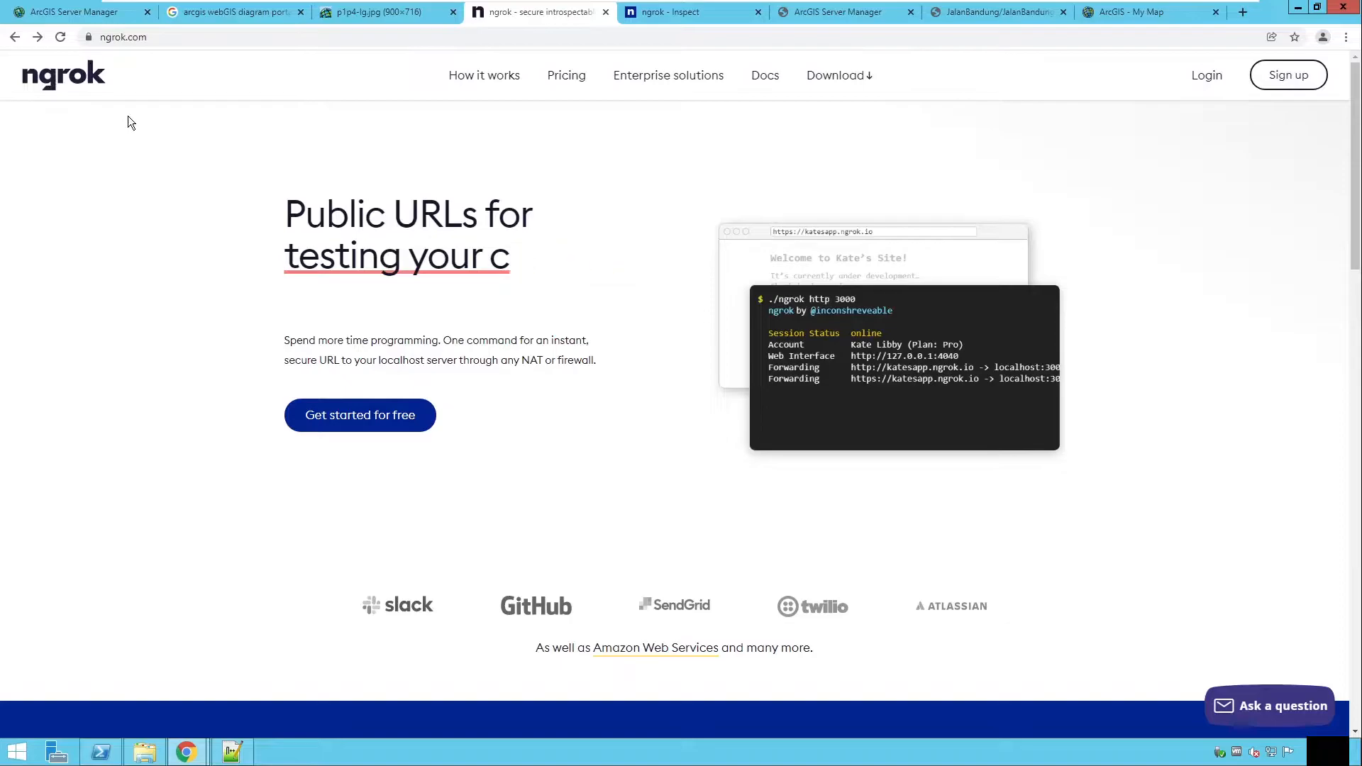
{"action": "left_click", "coordinate": [814, 14]}
{"action": "left_click", "coordinate": [990, 14]}
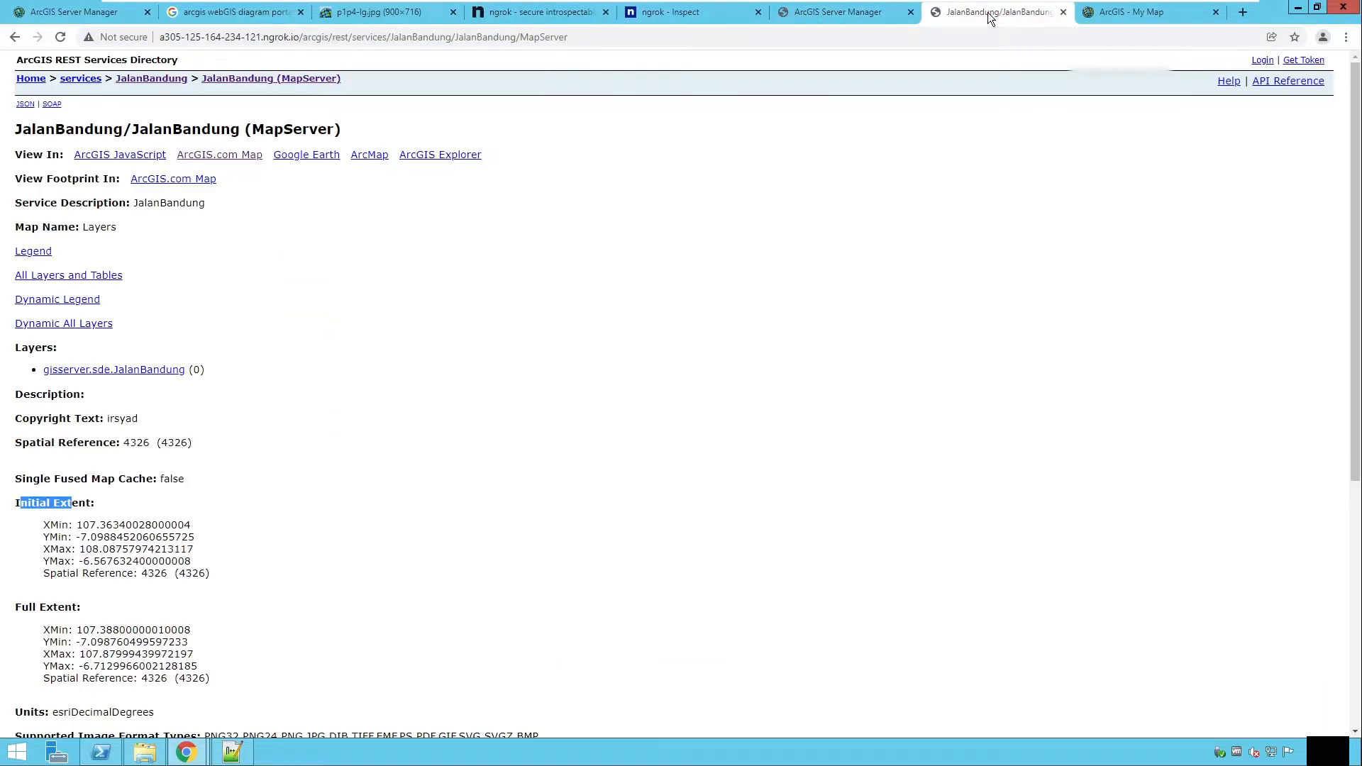
{"action": "left_click", "coordinate": [1124, 14]}
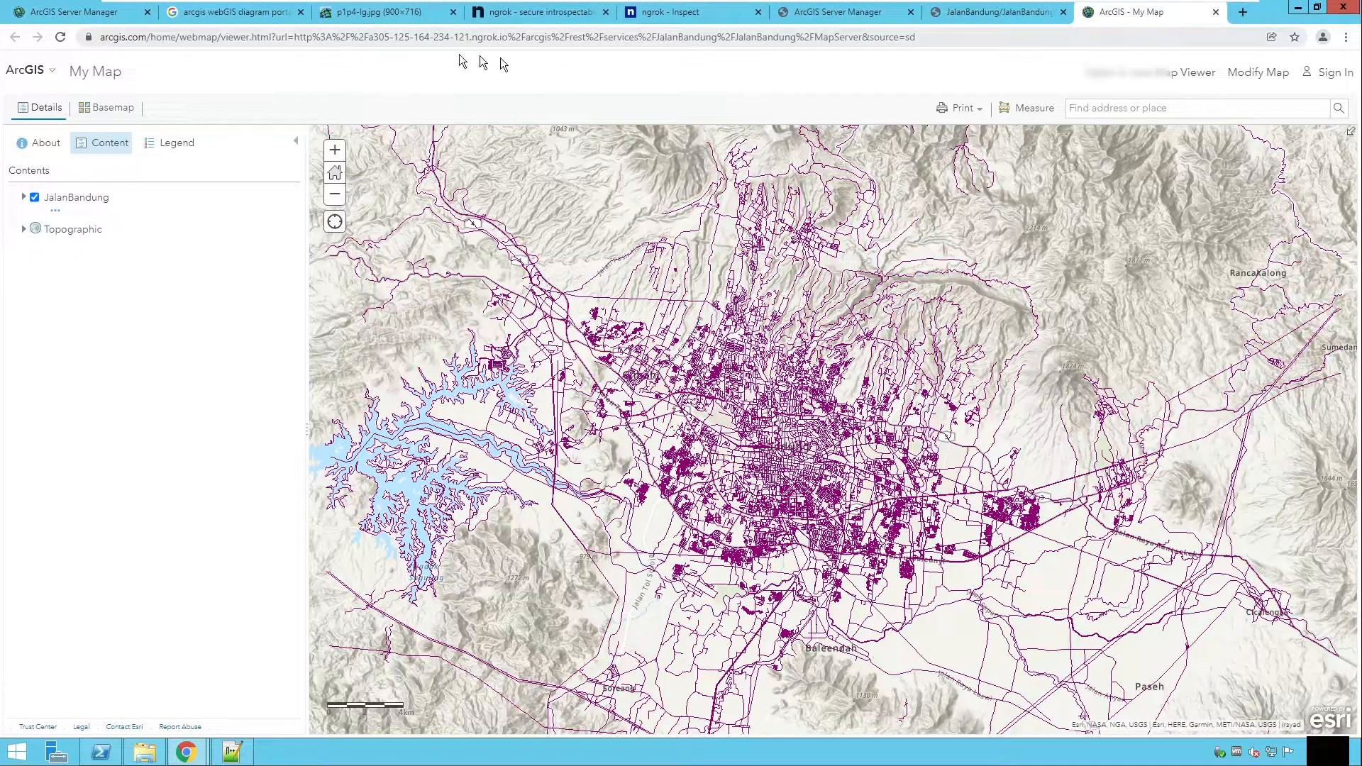
{"action": "left_click_drag", "start_coordinate": [834, 418], "coordinate": [815, 404]}
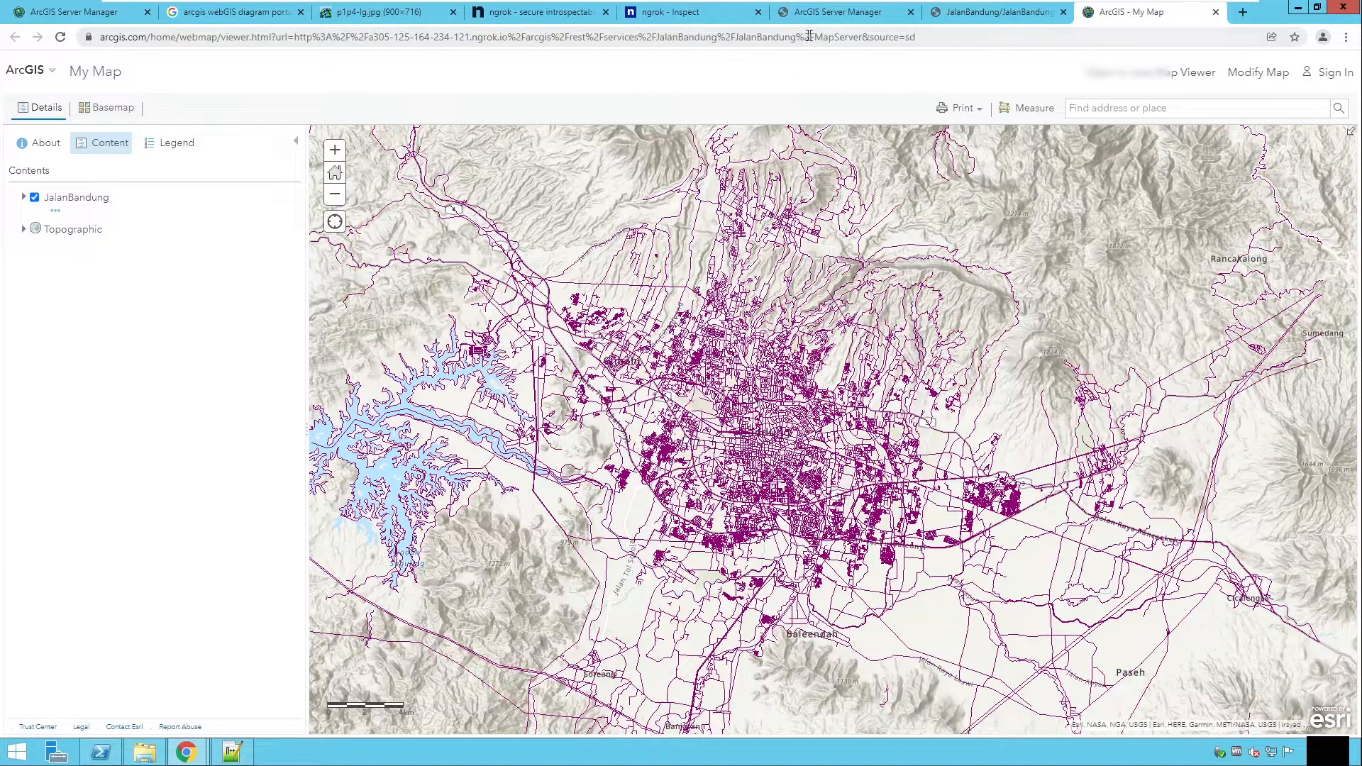
Step: Switch to the ArcGIS Online My Content page and start a new item linked by URL
{"action": "mouse_move", "coordinate": [211, 730]}
{"action": "left_click", "coordinate": [235, 692]}
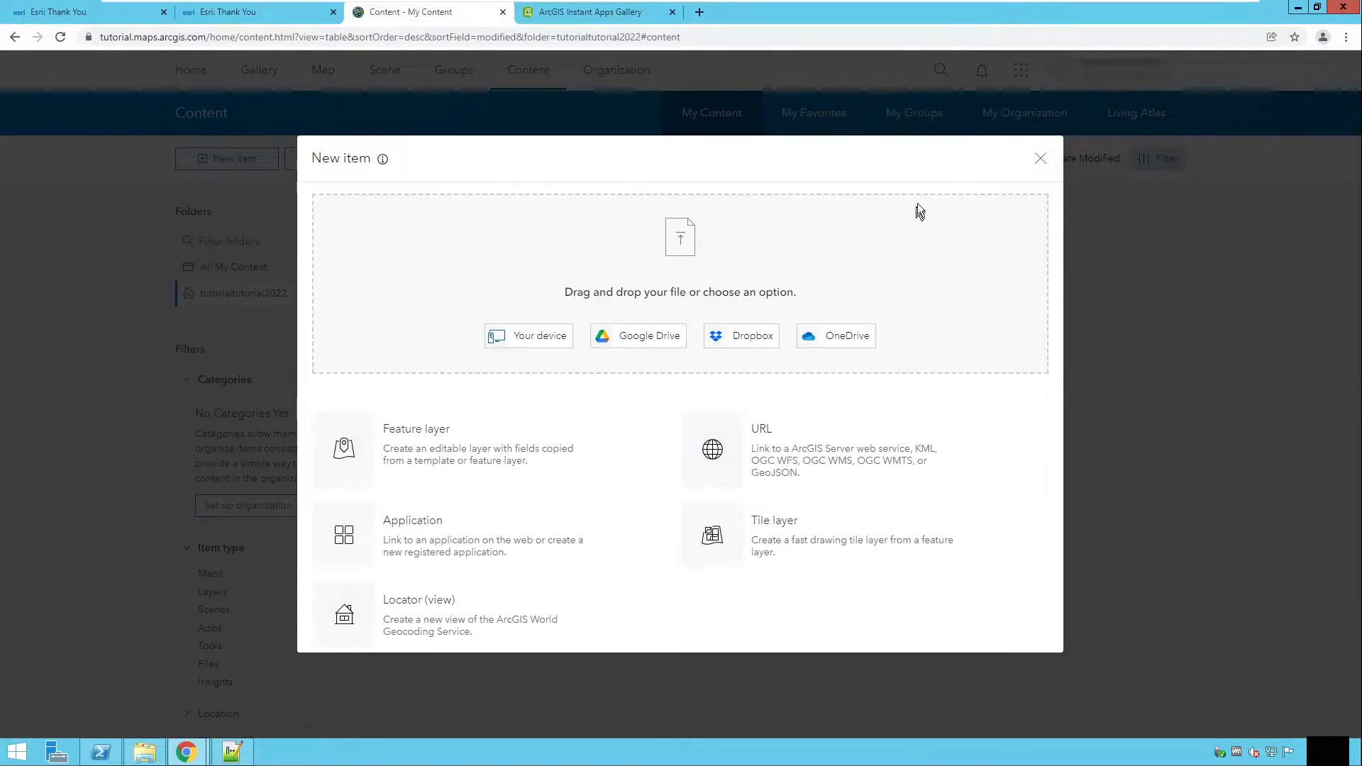
{"action": "left_click", "coordinate": [1039, 157]}
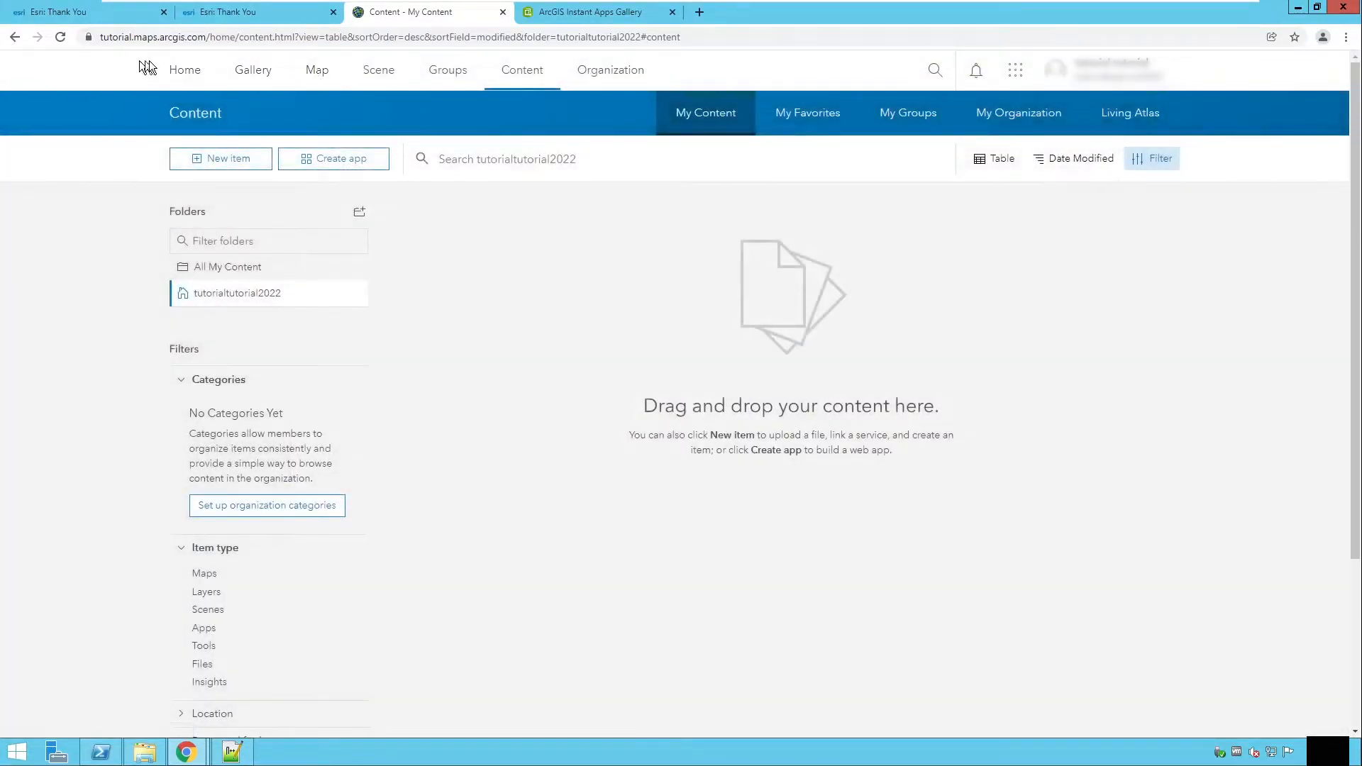
{"action": "left_click", "coordinate": [231, 164]}
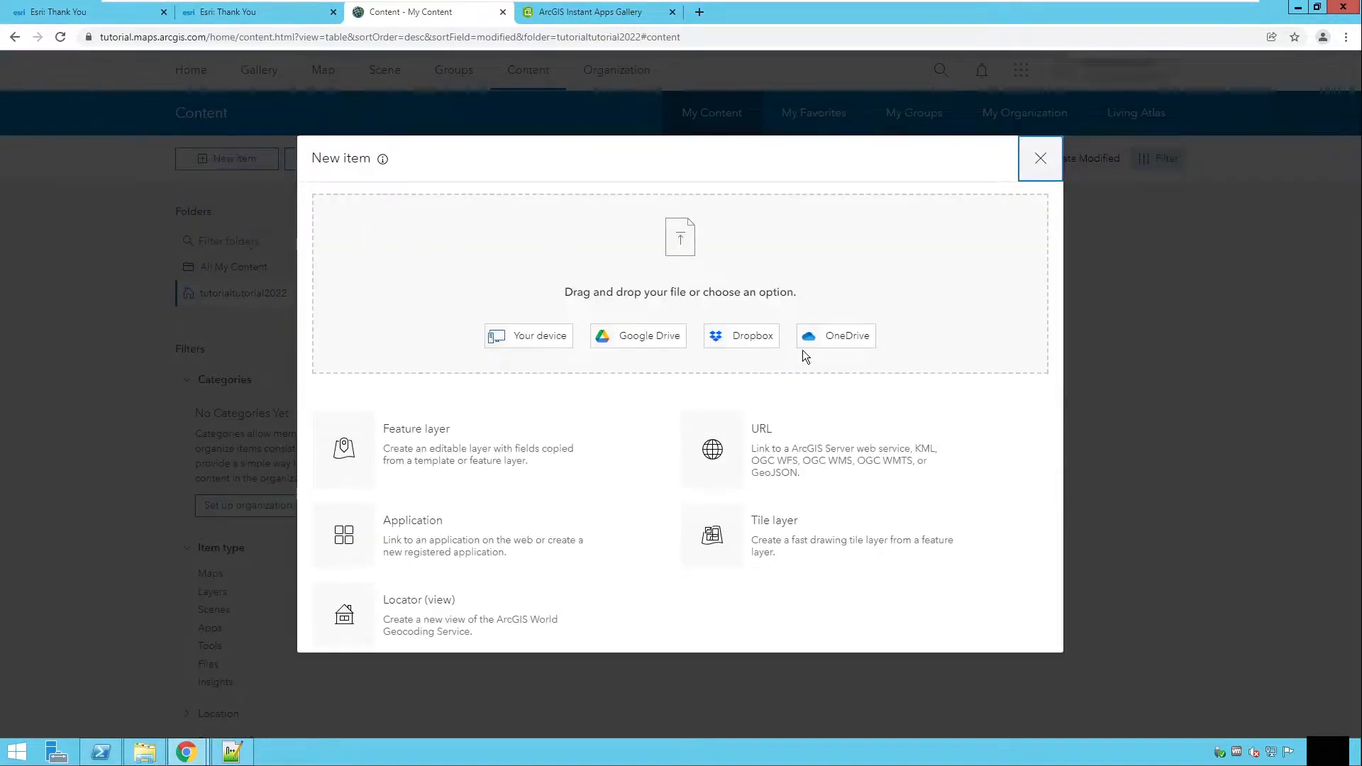
{"action": "left_click", "coordinate": [798, 453]}
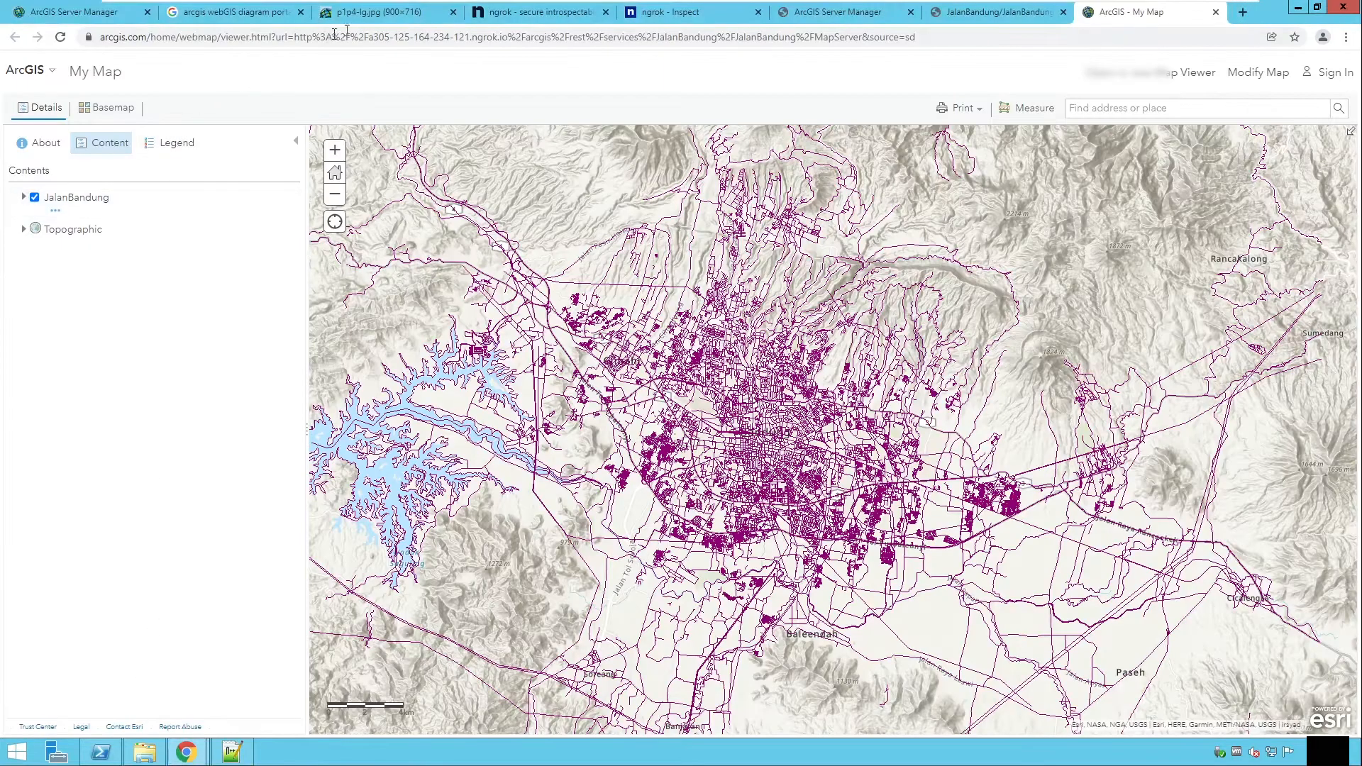
Step: Copy the link address of the gisserver.sde.JalanBandung layer from the MapServer page
{"action": "left_click", "coordinate": [825, 13]}
{"action": "left_click", "coordinate": [962, 14]}
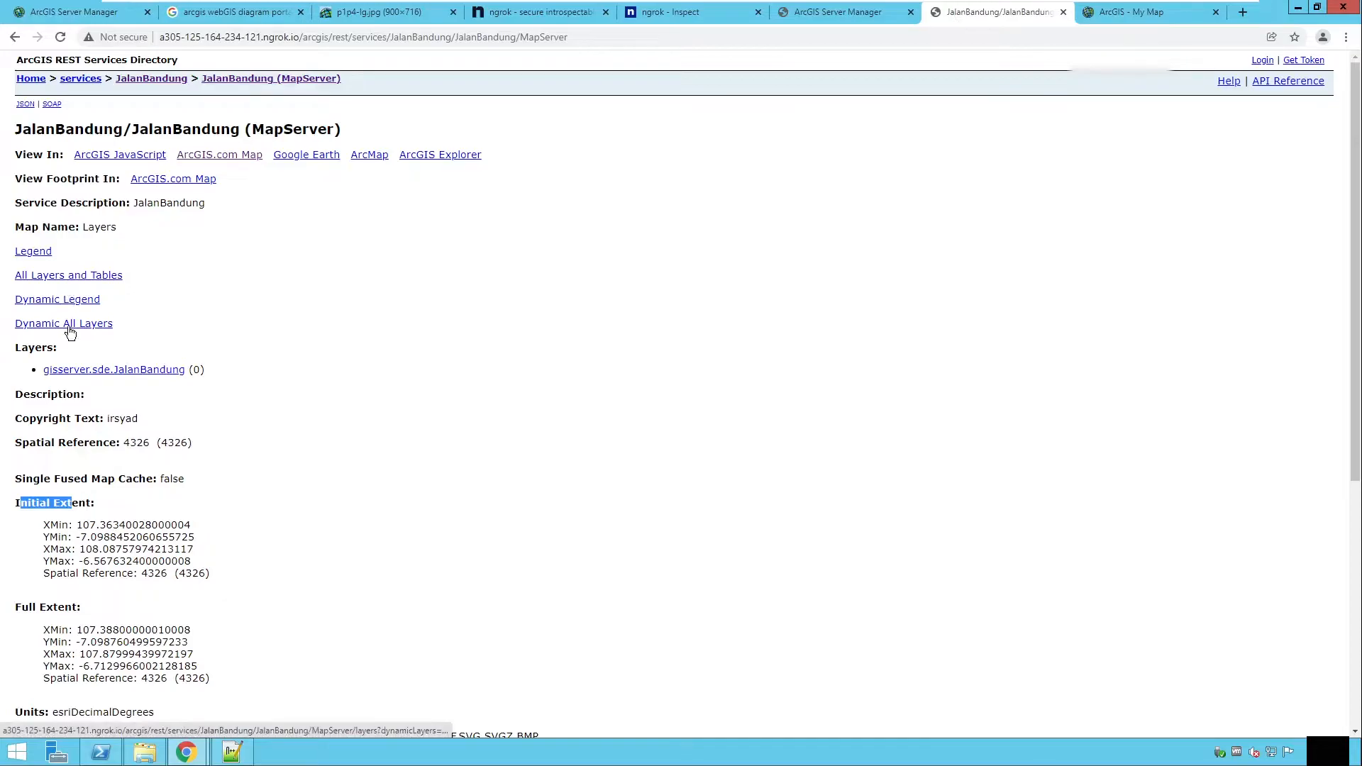
{"action": "right_click", "coordinate": [99, 373]}
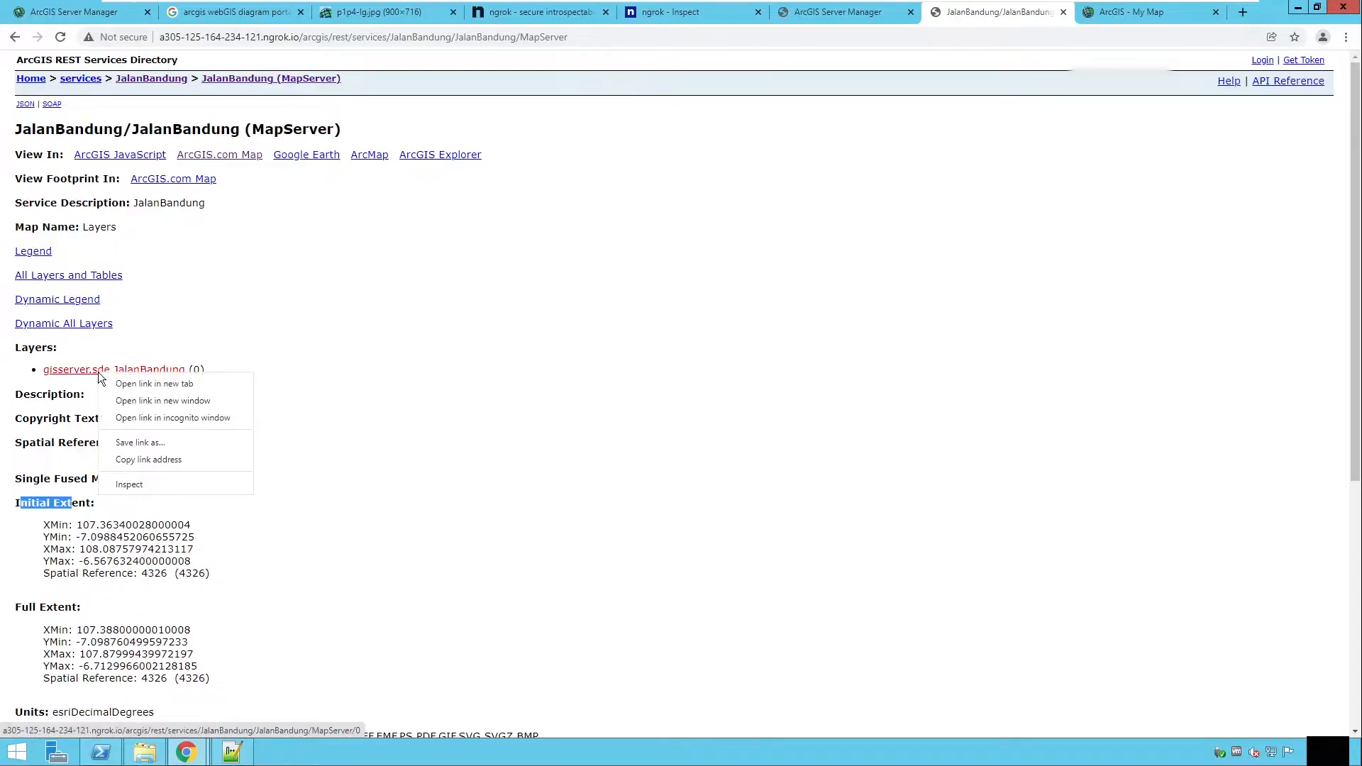
{"action": "left_click", "coordinate": [142, 459]}
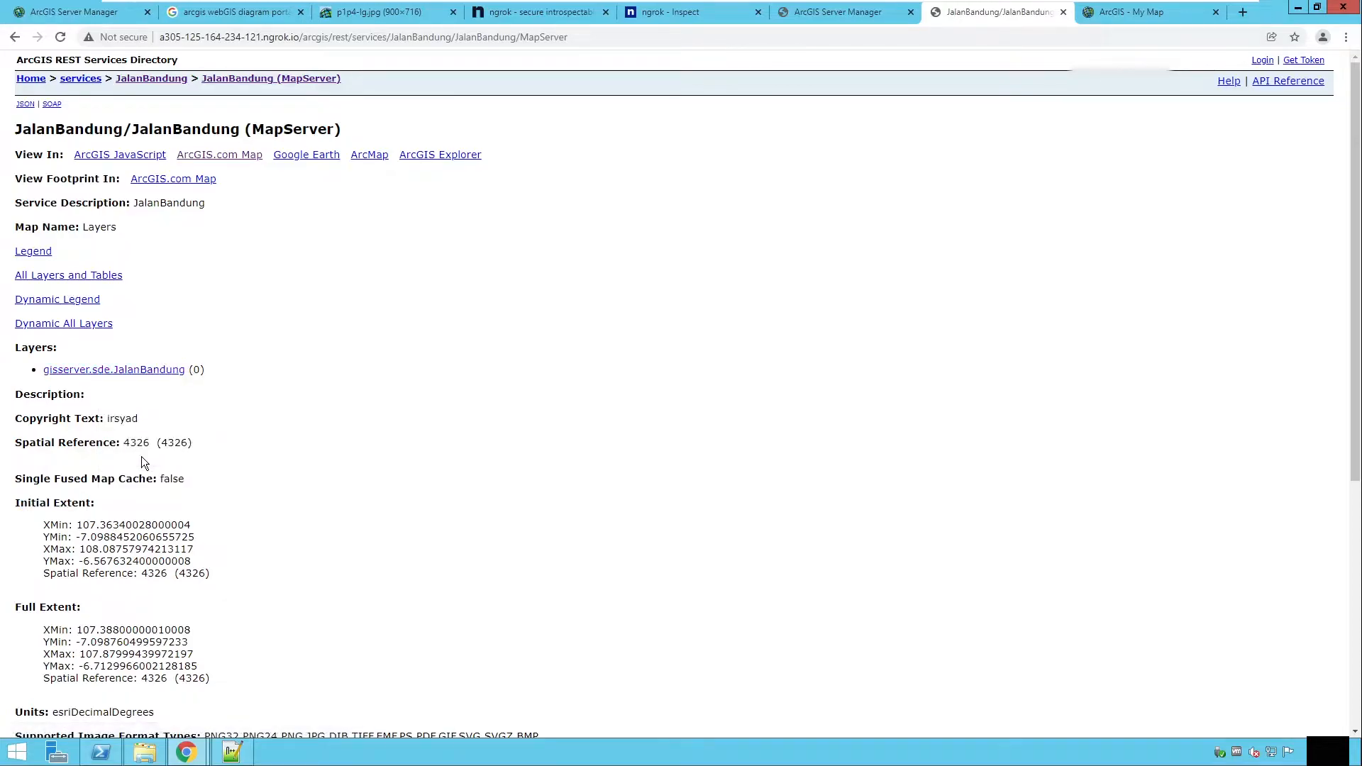
Step: Paste the layer URL into the new item's URL field and set its type to ArcGIS Server web service
{"action": "mouse_move", "coordinate": [186, 752]}
{"action": "left_click", "coordinate": [253, 702]}
{"action": "left_click", "coordinate": [376, 221]}
{"action": "right_click", "coordinate": [377, 220]}
{"action": "left_click", "coordinate": [389, 307]}
{"action": "left_click", "coordinate": [504, 304]}
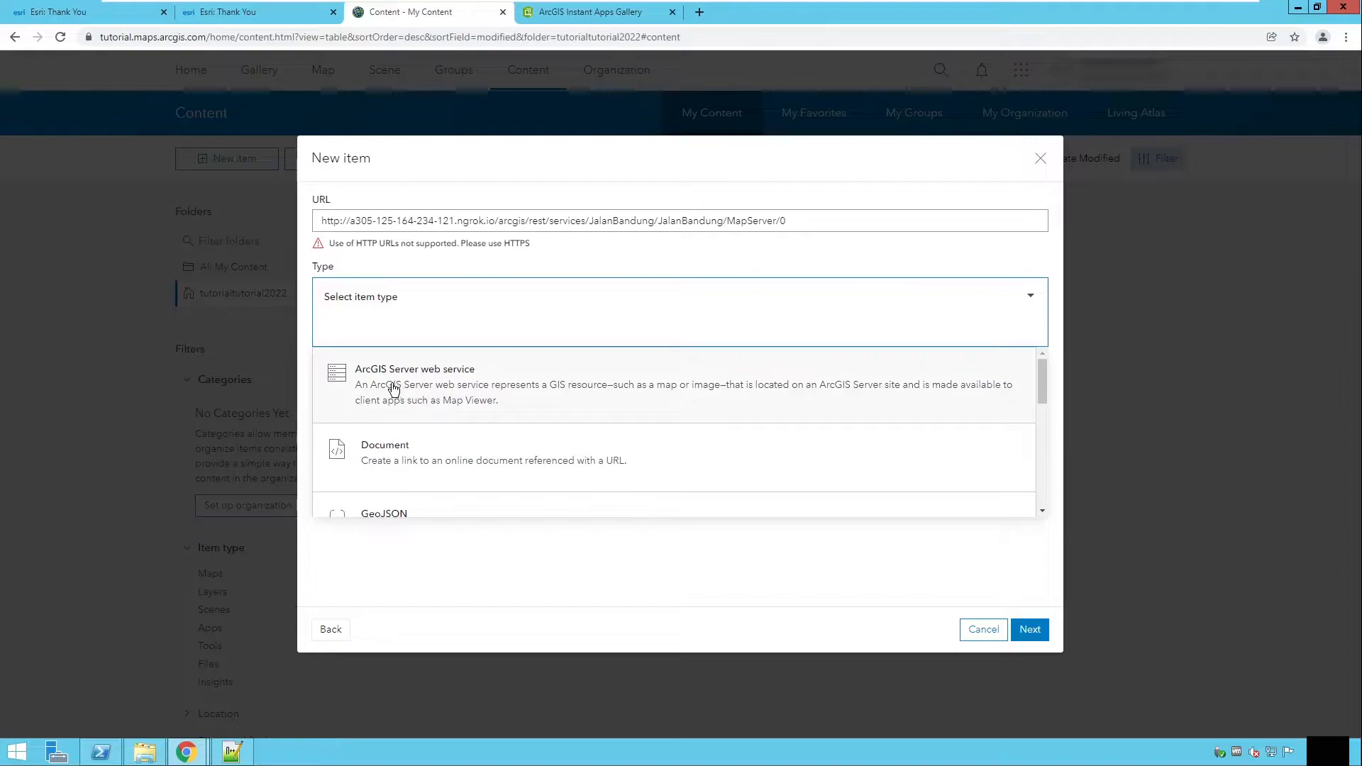
{"action": "scroll", "coordinate": [440, 385], "scroll_direction": "down", "scroll_amount": 2}
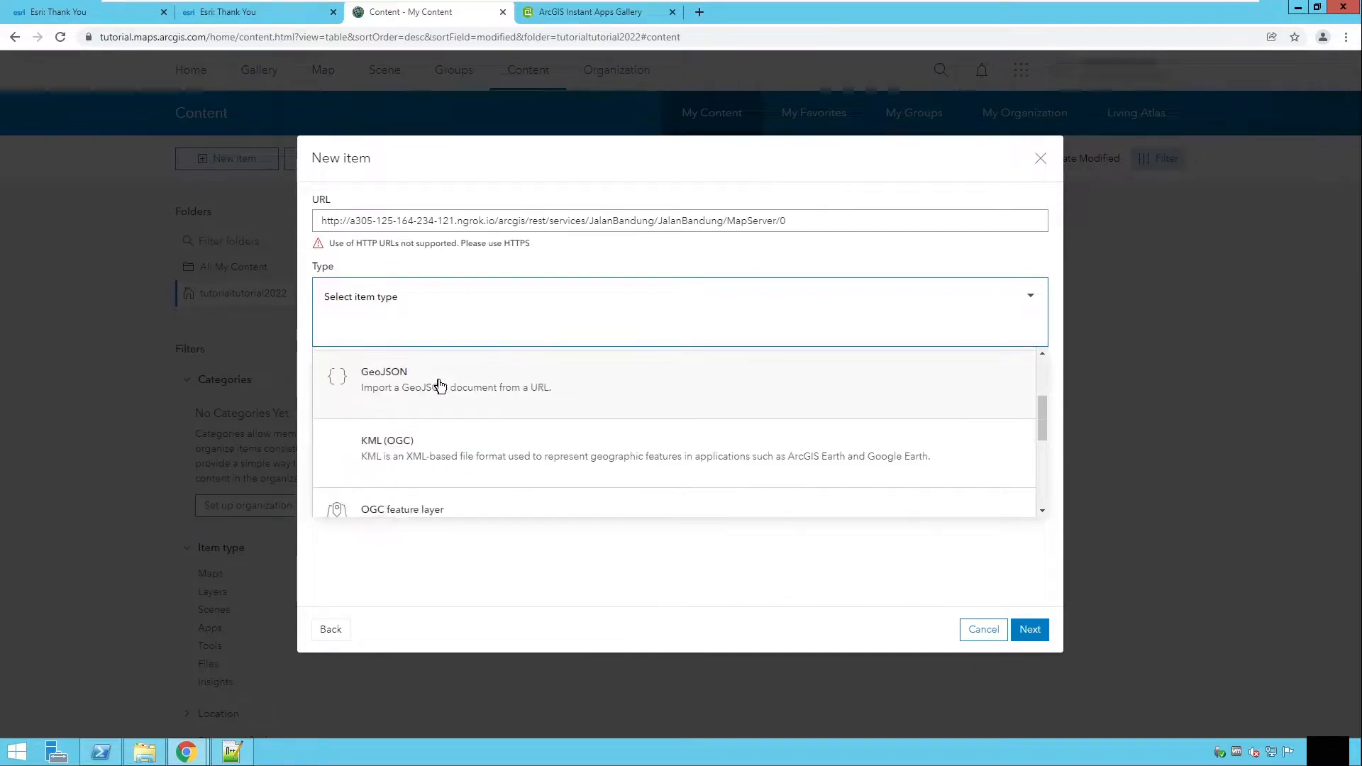
{"action": "scroll", "coordinate": [404, 440], "scroll_direction": "down", "scroll_amount": 3}
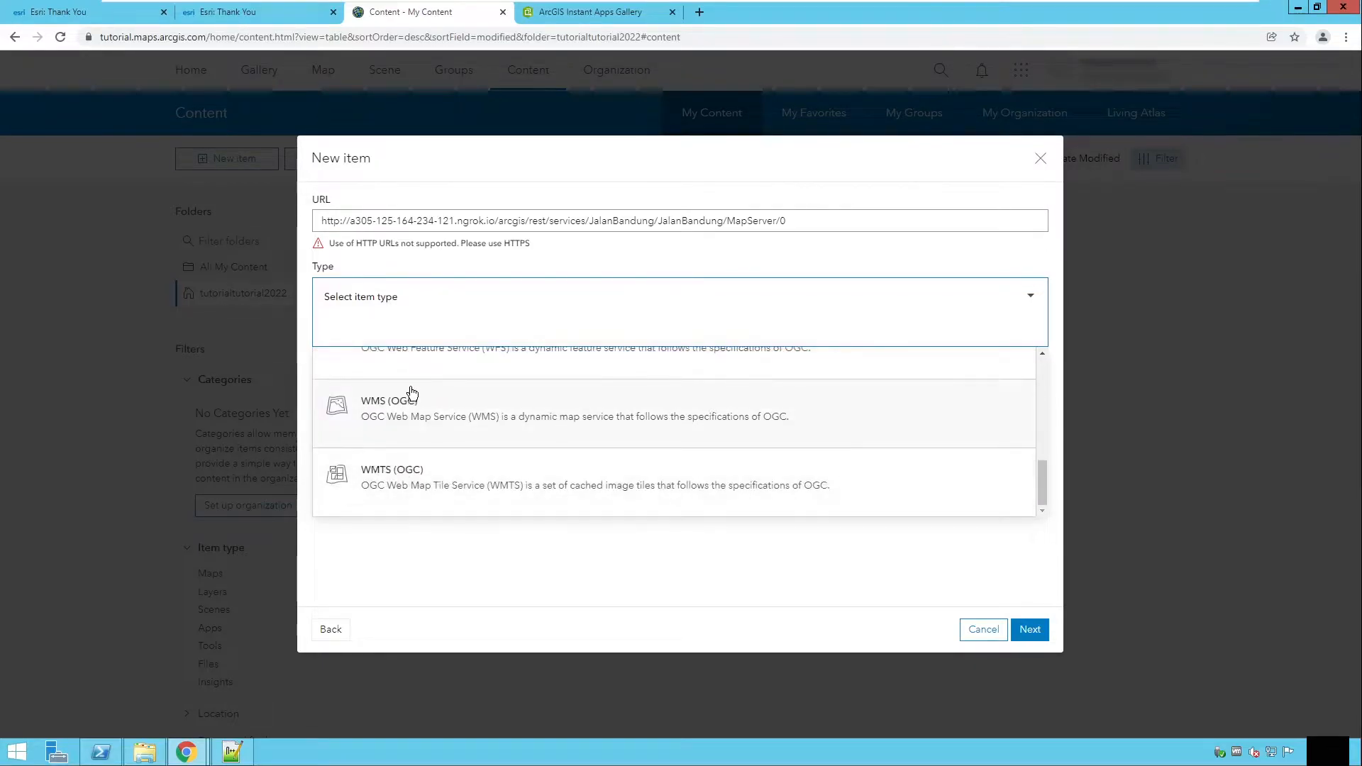
{"action": "scroll", "coordinate": [500, 454], "scroll_direction": "up", "scroll_amount": 5}
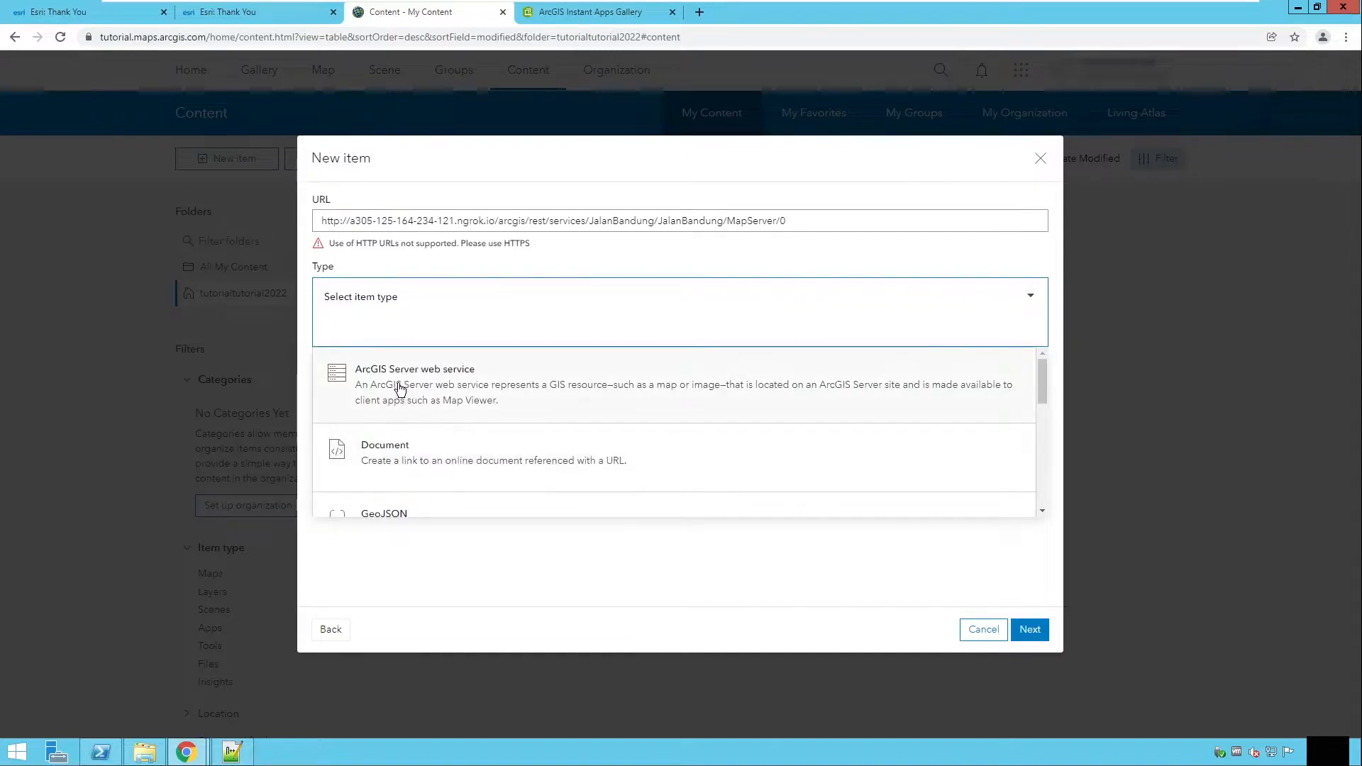
{"action": "left_click", "coordinate": [534, 386]}
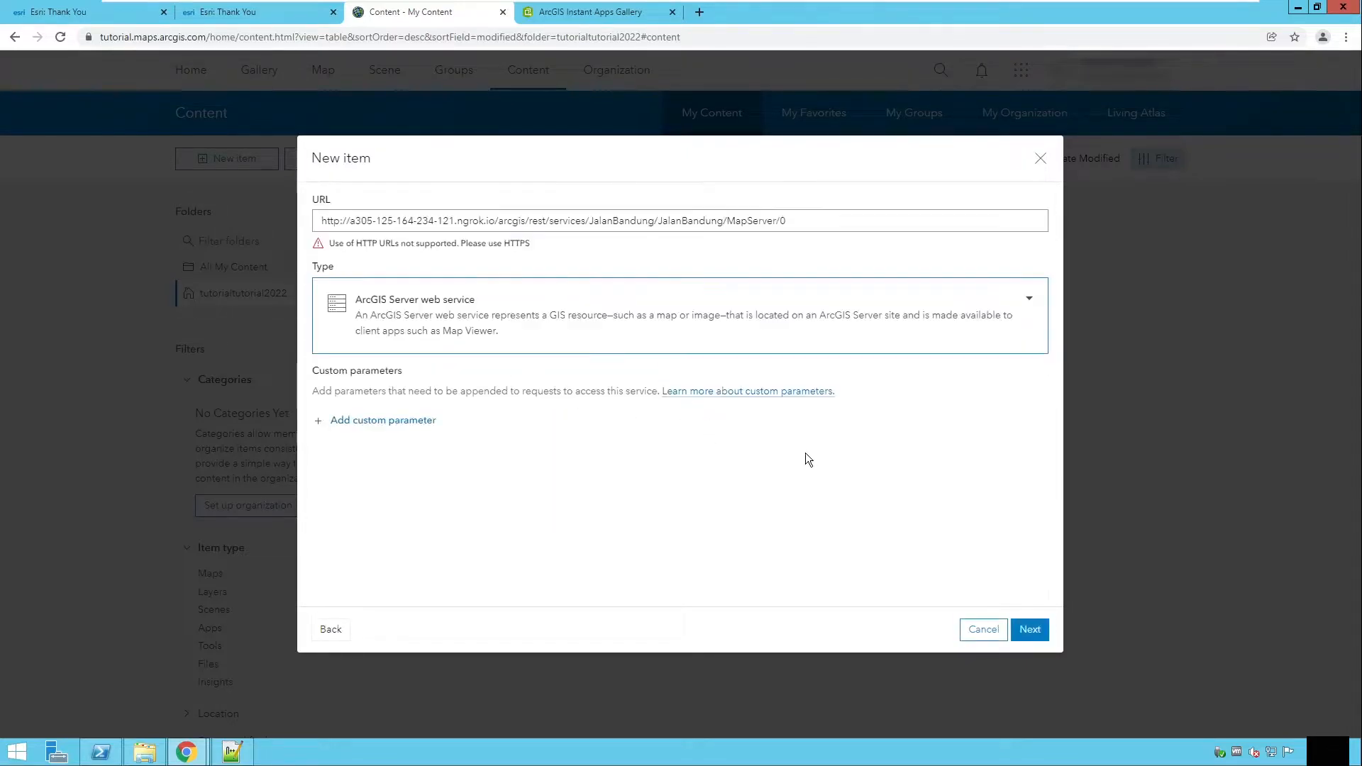
Step: Change the item URL to https and continue to the item details
{"action": "left_click_drag", "start_coordinate": [324, 250], "coordinate": [522, 253]}
{"action": "left_click", "coordinate": [361, 248]}
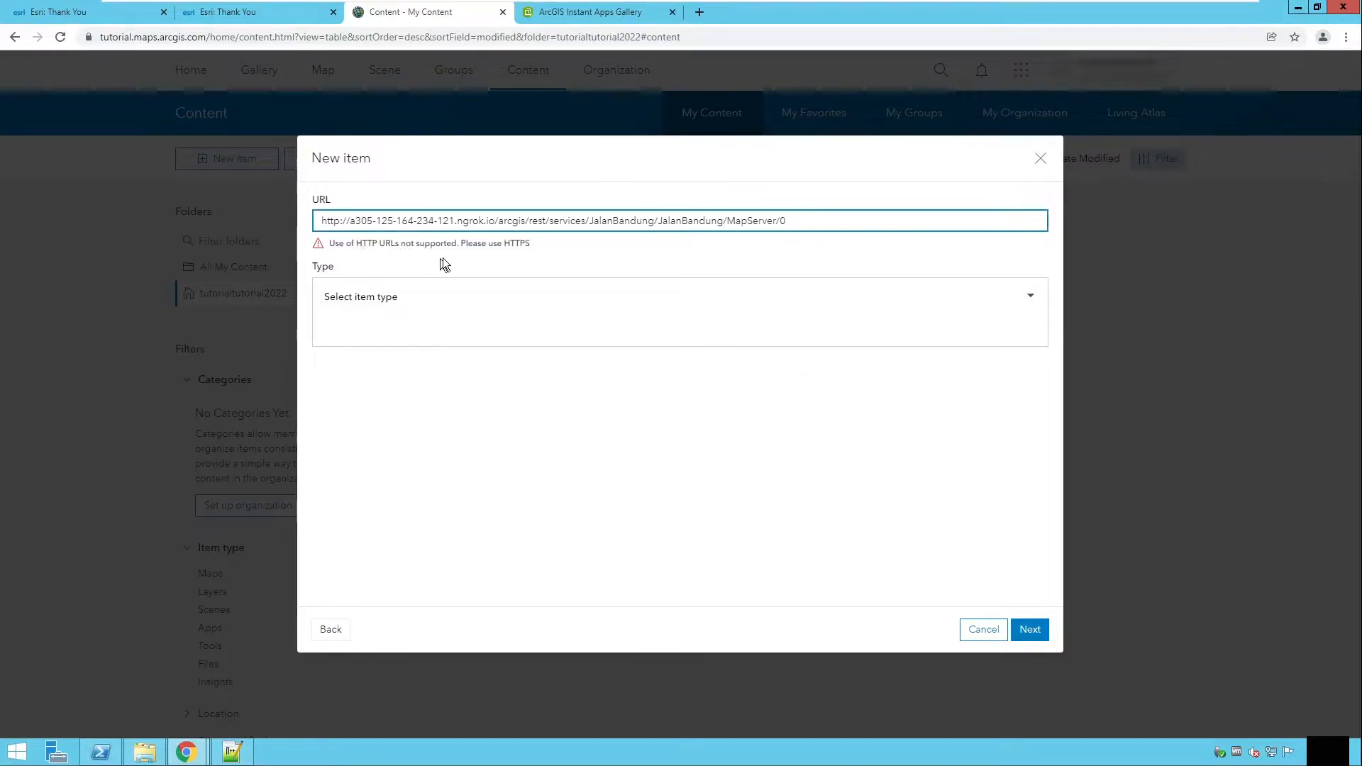
{"action": "left_click", "coordinate": [340, 220]}
{"action": "type", "text": "s"}
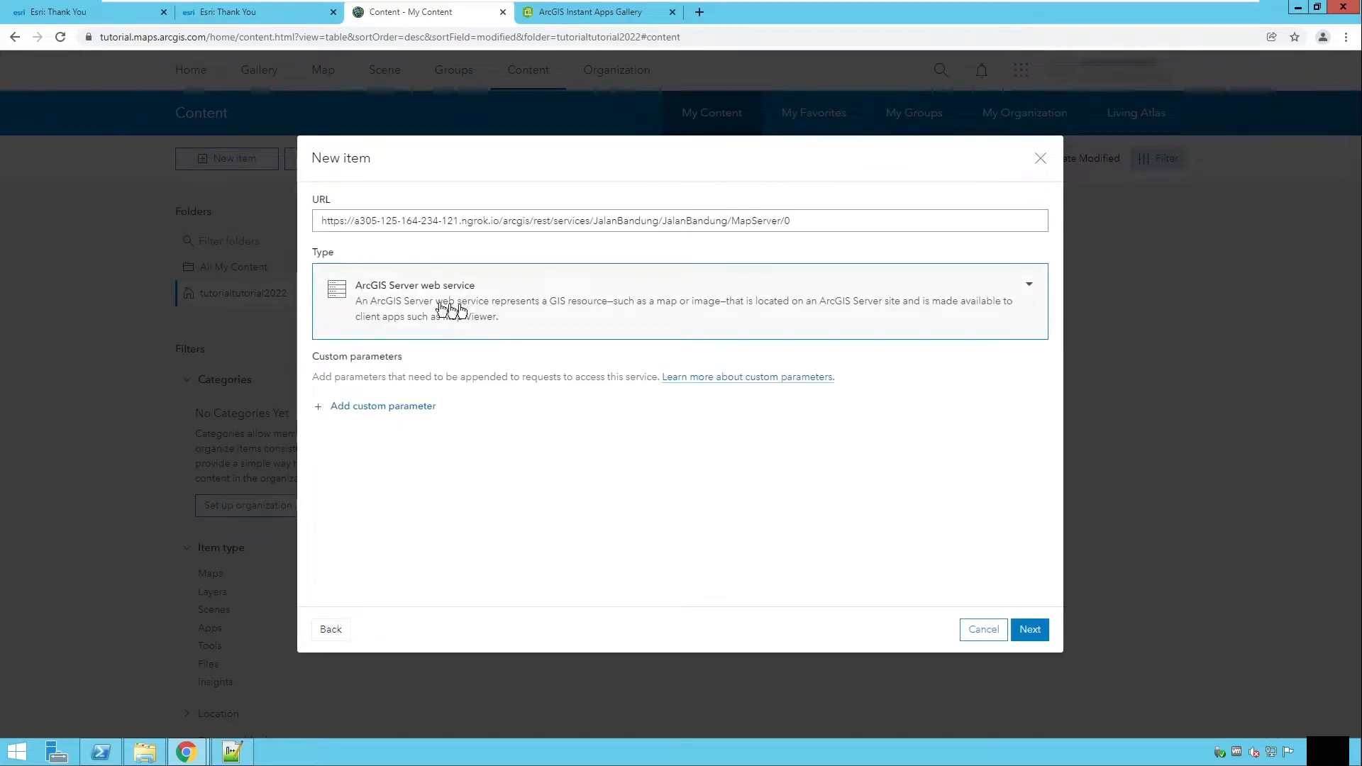
{"action": "left_click", "coordinate": [1029, 629]}
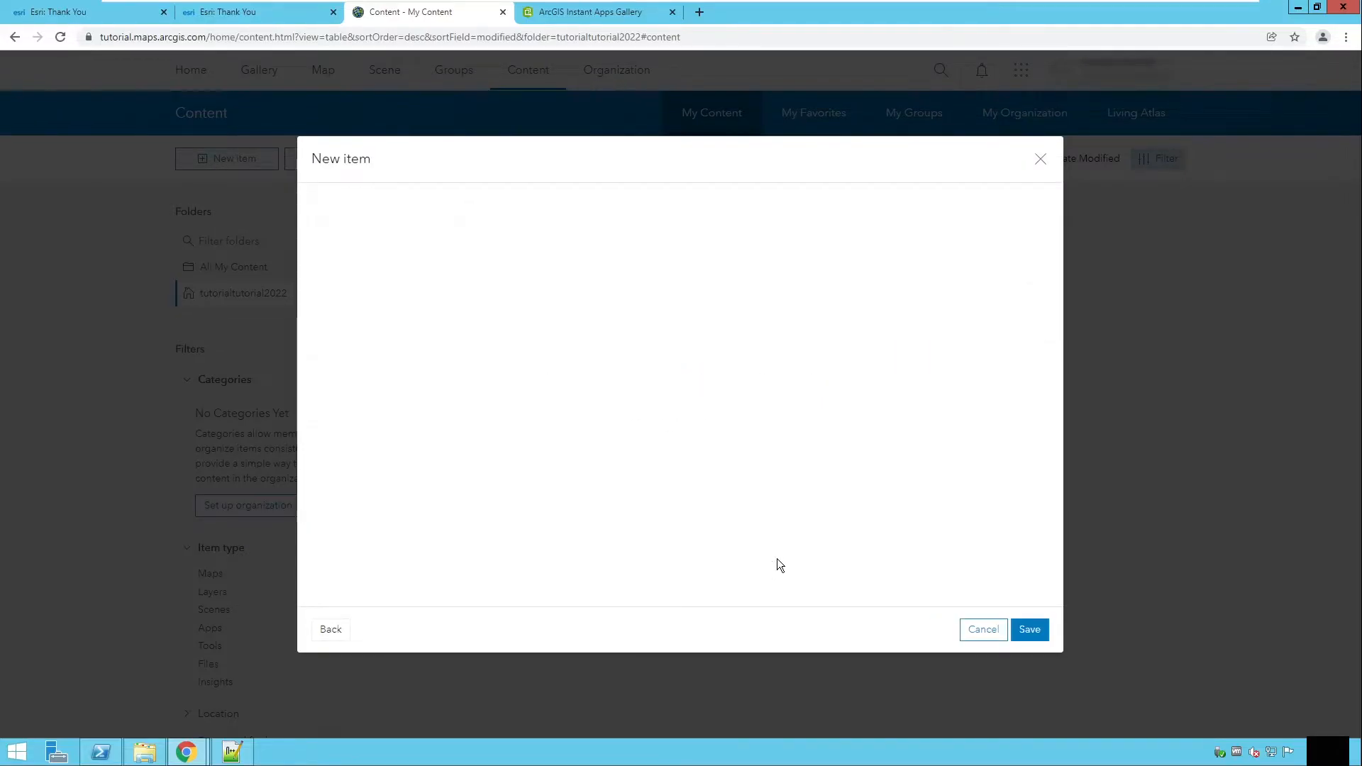
Step: Set the item title to Jalan di Bandung and create a new folder named Data Kota Bandung
{"action": "left_click", "coordinate": [346, 253]}
{"action": "type", "text": "di Bandung"}
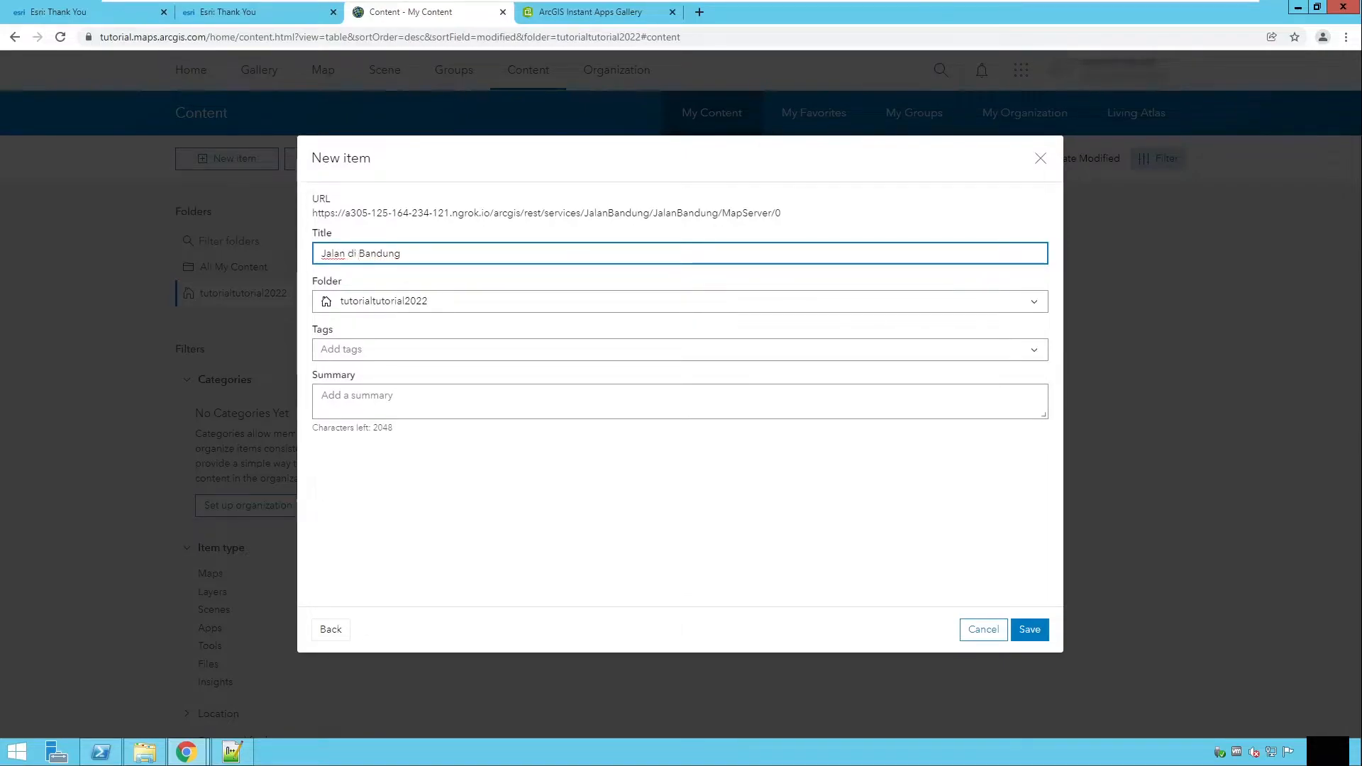
{"action": "left_click", "coordinate": [464, 306]}
{"action": "left_click", "coordinate": [381, 322]}
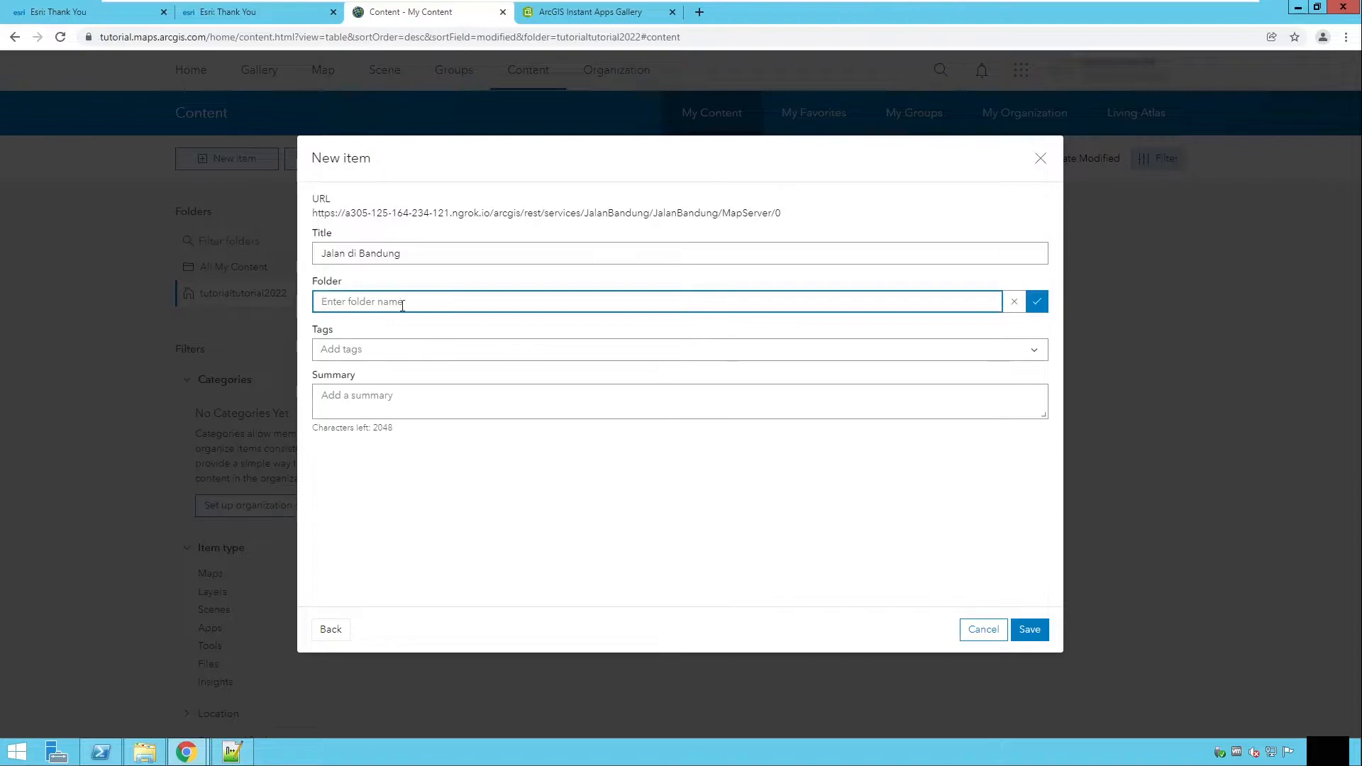
{"action": "type", "text": "Data Kota Bandung"}
Step: Add the tags peta garis, peta jalan and peta bandung to the item
{"action": "left_click", "coordinate": [370, 342]}
{"action": "type", "text": "p"}
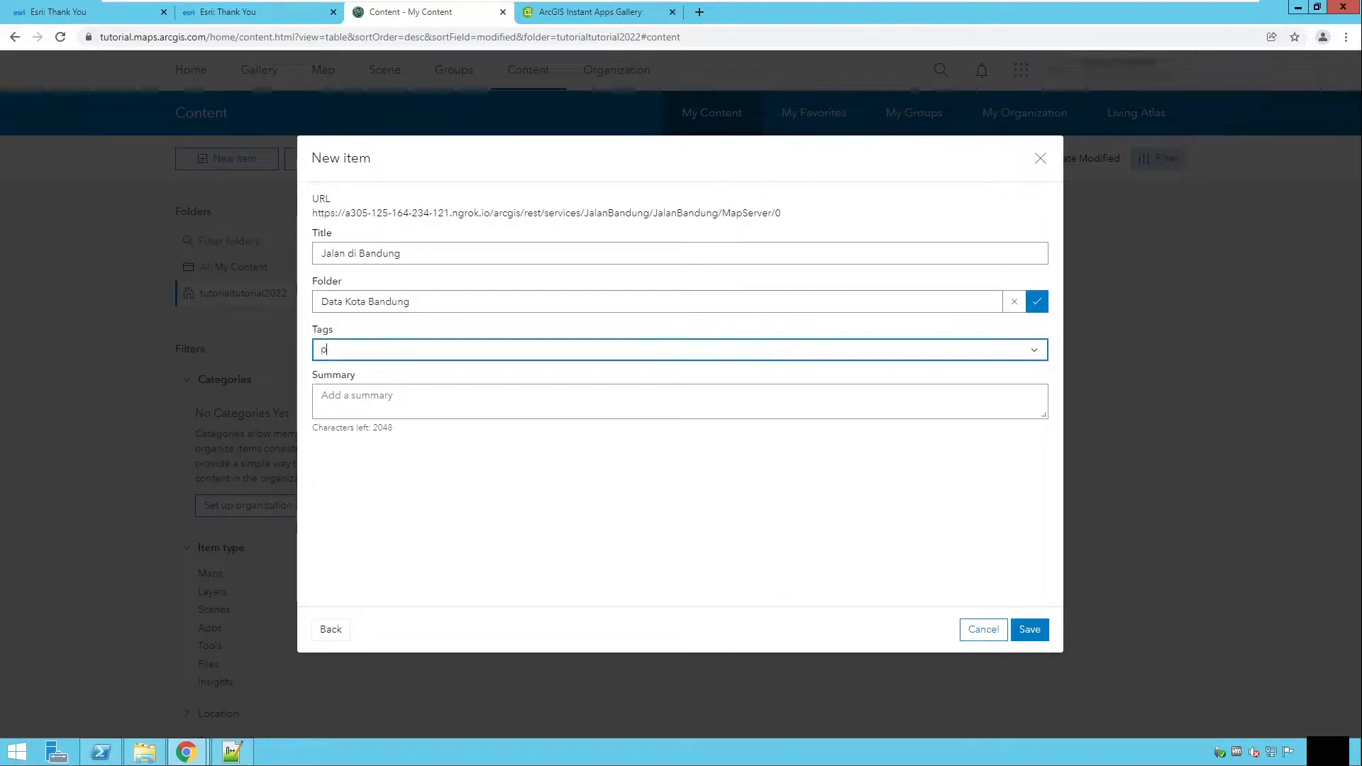
{"action": "type", "text": "eta garis, peta "}
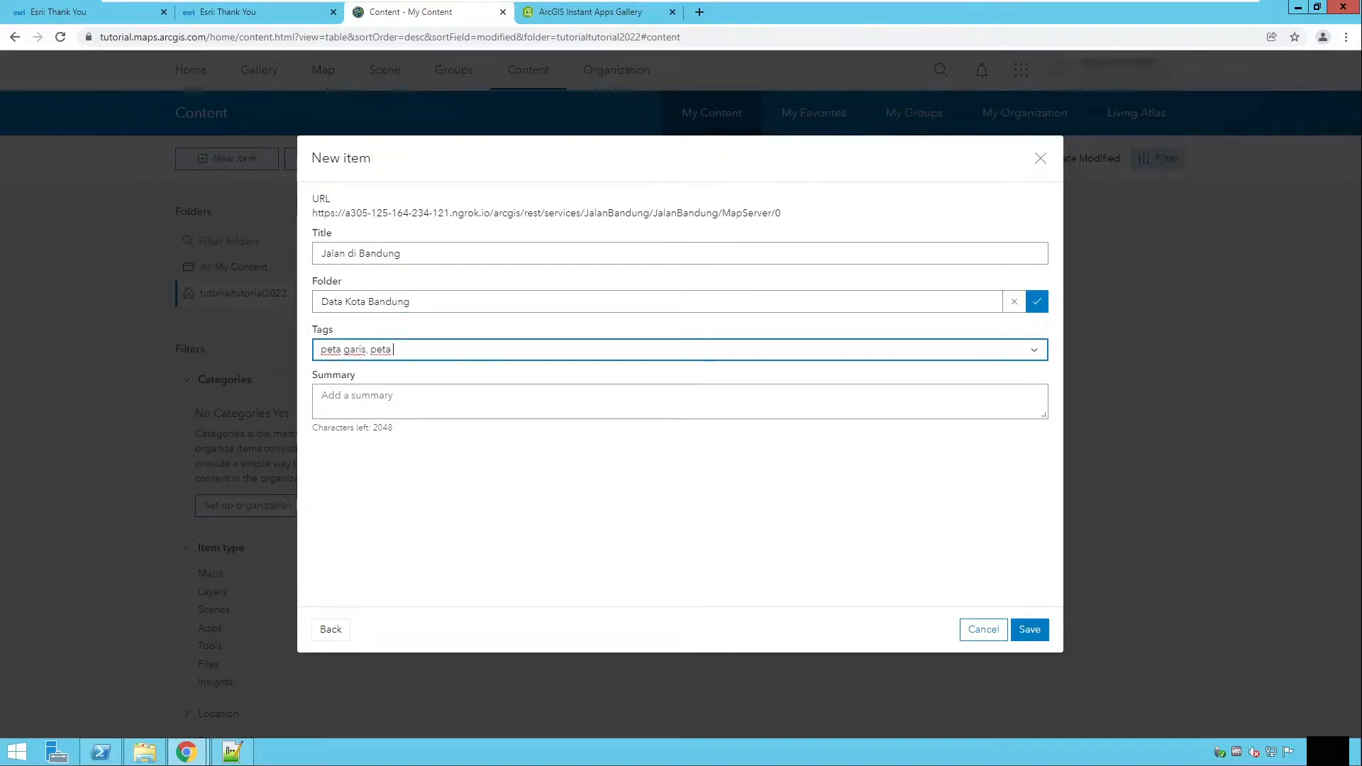
{"action": "type", "text": "jalan, peta bandung"}
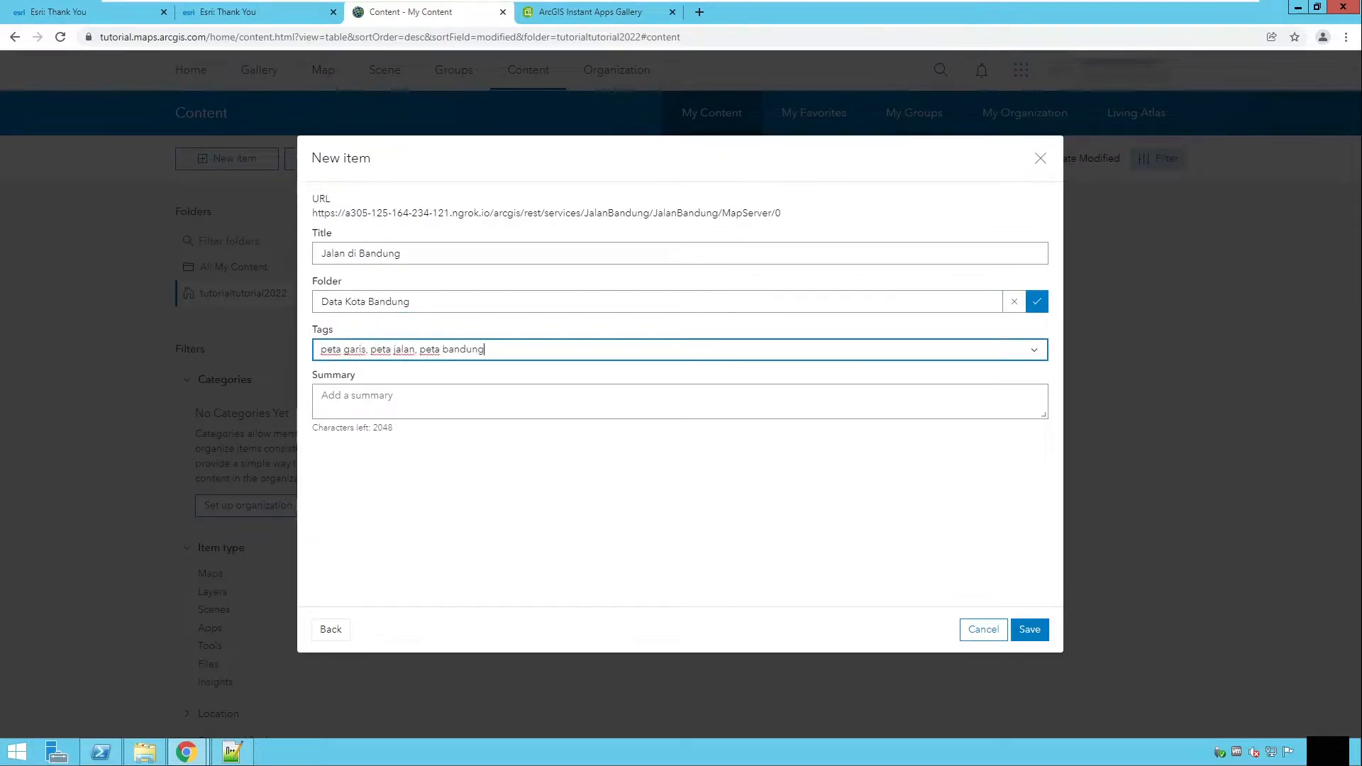
Step: Copy the title into the summary field and save the new item
{"action": "left_click_drag", "start_coordinate": [401, 253], "coordinate": [317, 254]}
{"action": "key", "text": "ctrl+c"}
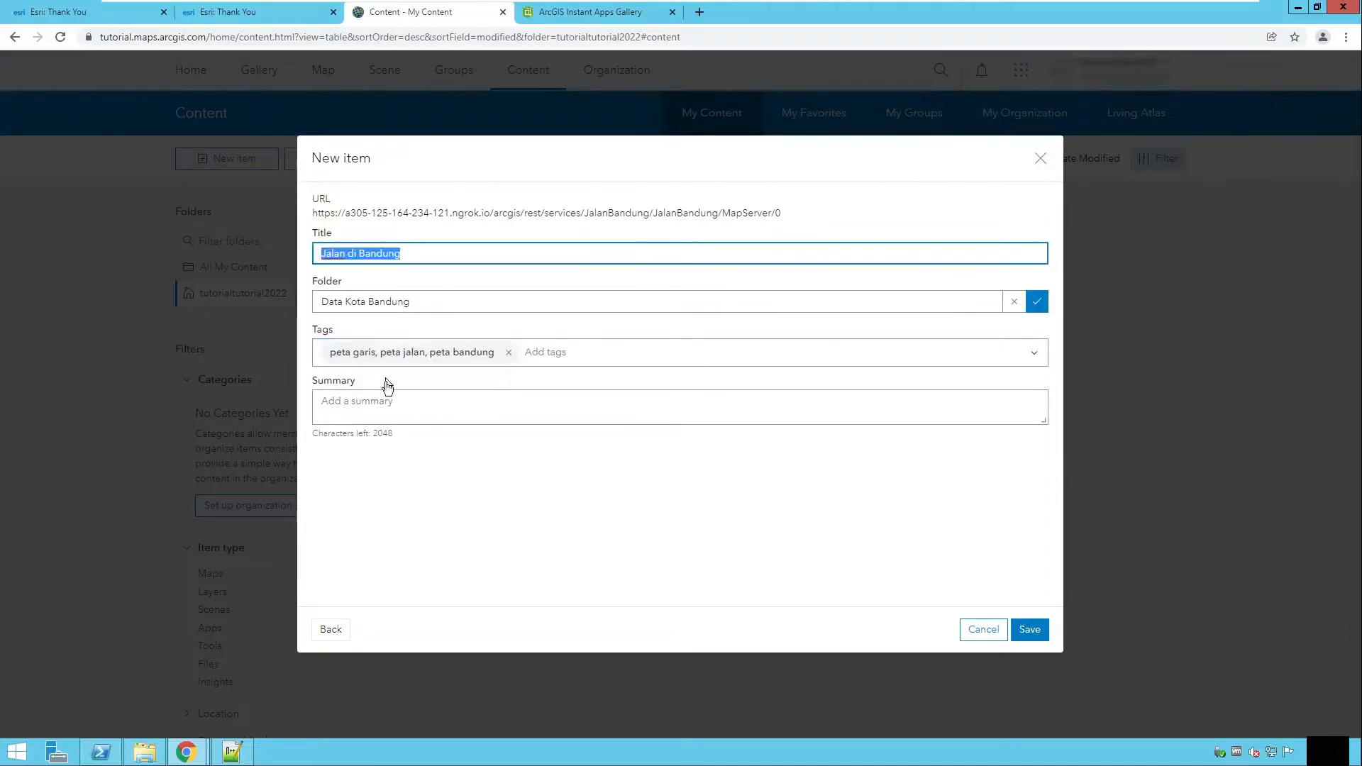
{"action": "left_click", "coordinate": [390, 403]}
{"action": "key", "text": "ctrl+v"}
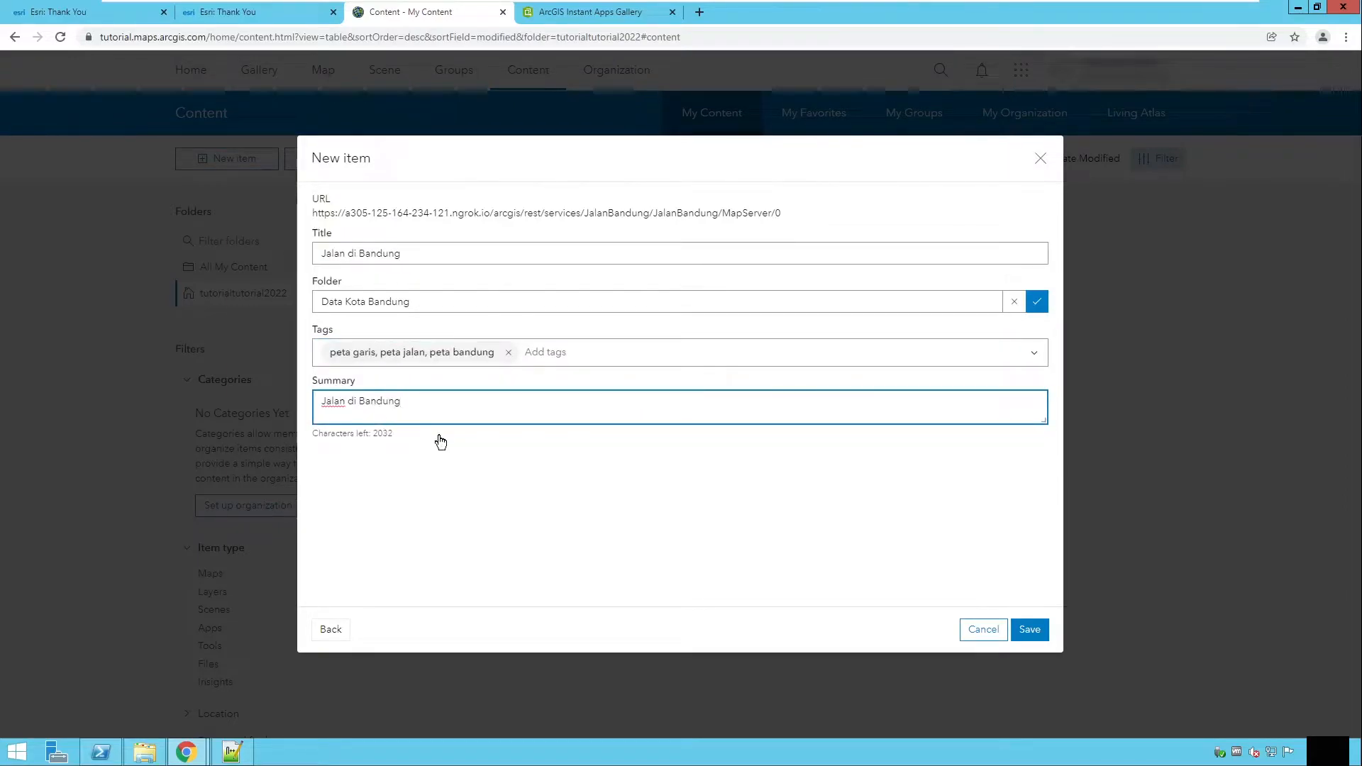
{"action": "left_click", "coordinate": [1024, 632]}
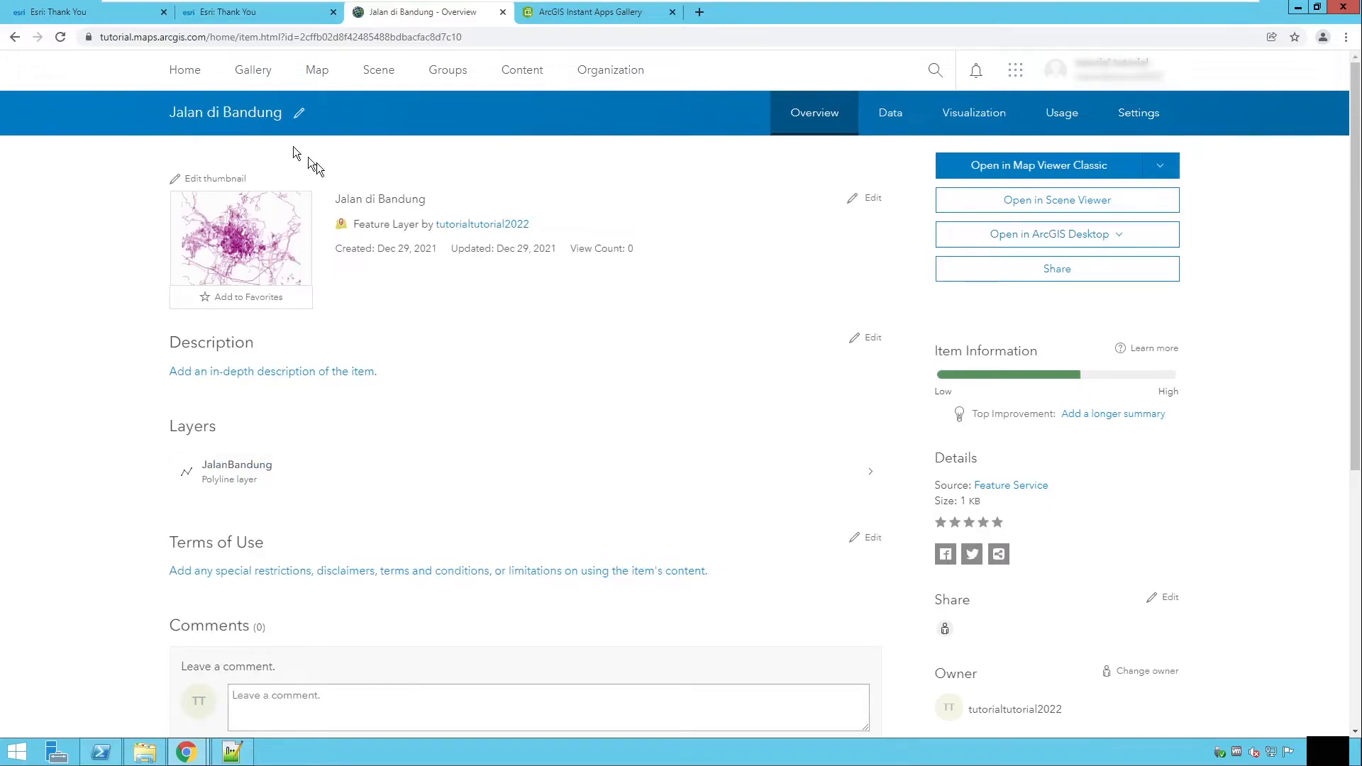
Step: Open the Gallery page in a new browser tab
{"action": "right_click", "coordinate": [250, 68]}
{"action": "left_click", "coordinate": [298, 82]}
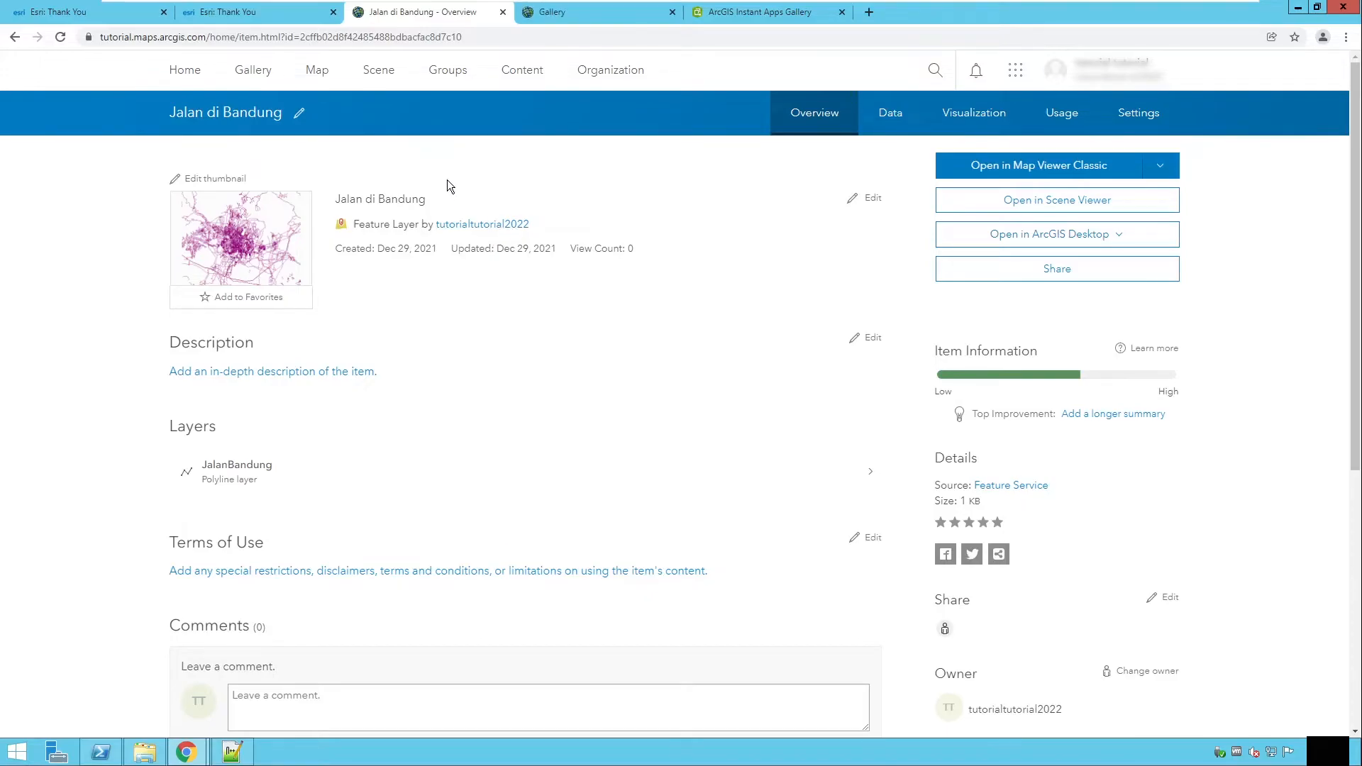
{"action": "left_click", "coordinate": [131, 39]}
{"action": "left_click", "coordinate": [103, 37]}
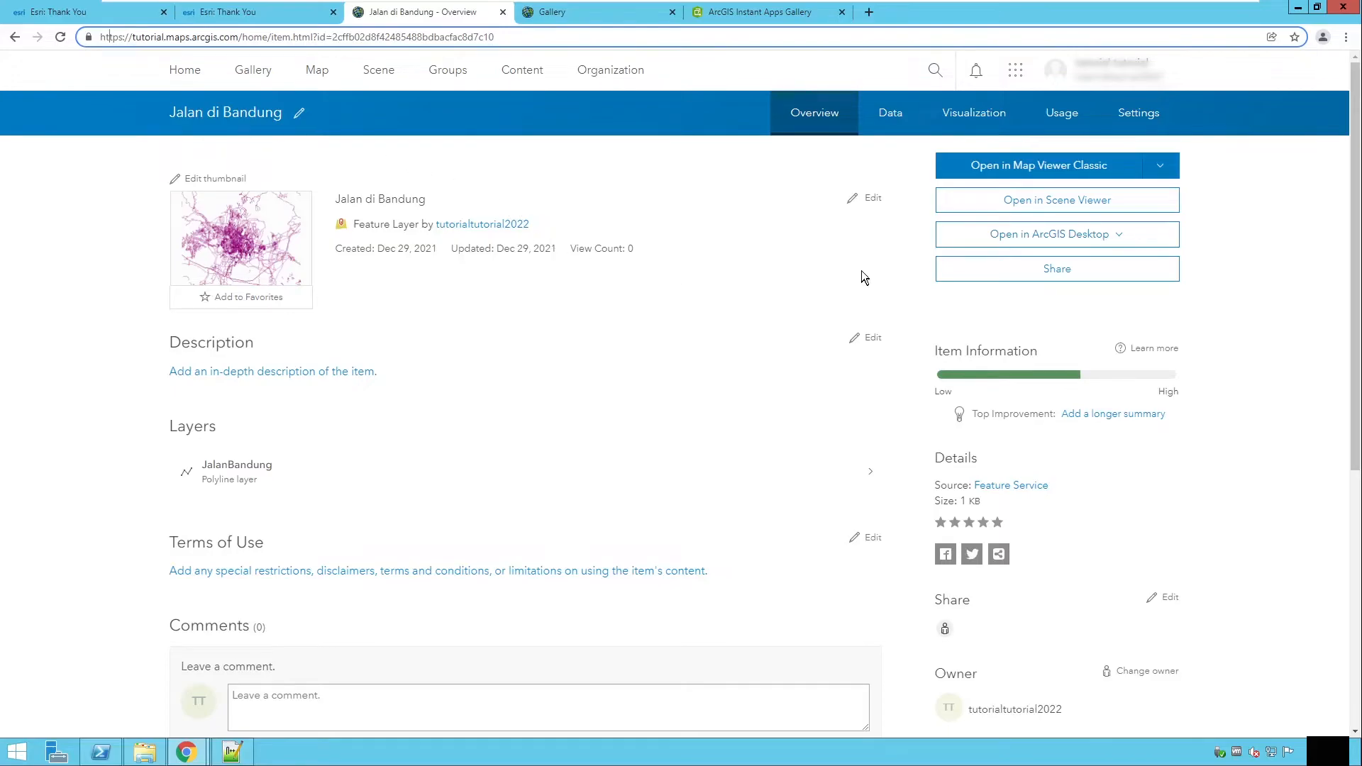
{"action": "left_click", "coordinate": [866, 200]}
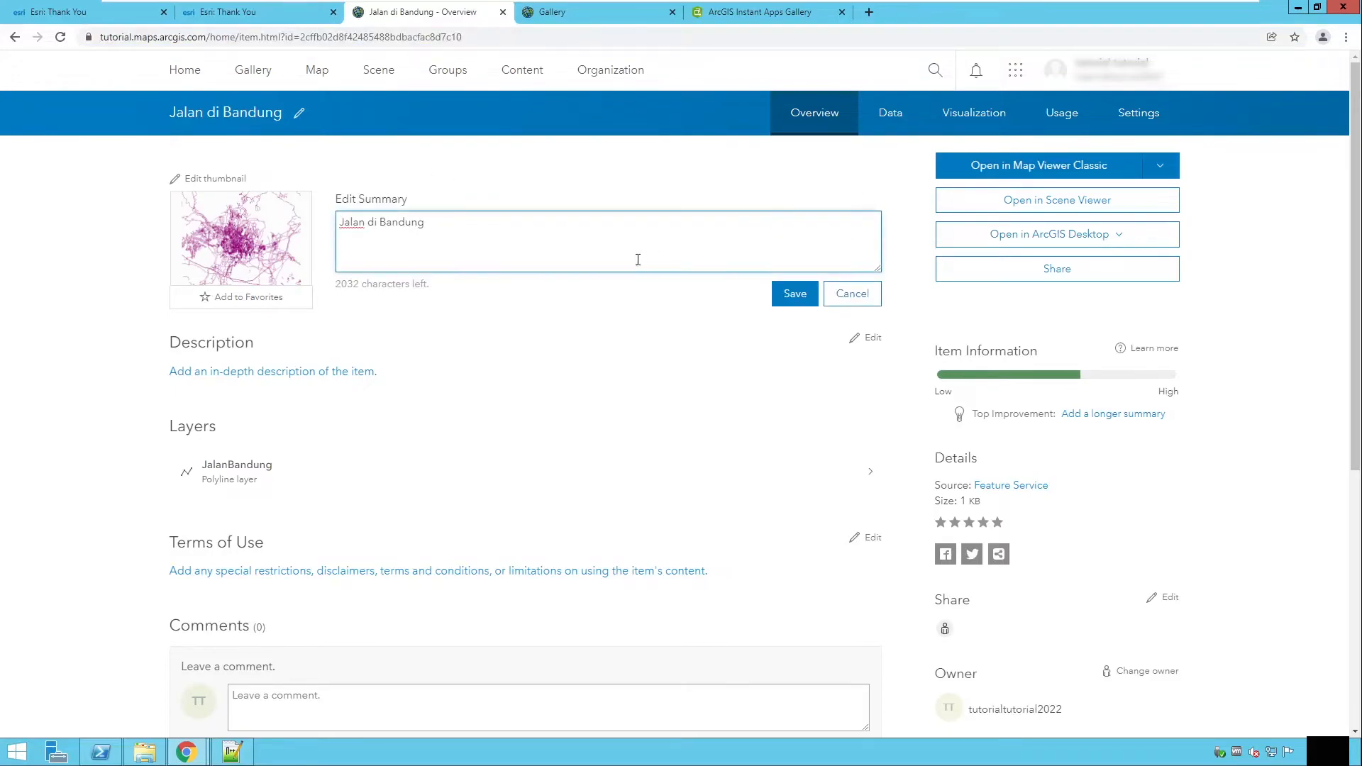
{"action": "left_click", "coordinate": [847, 298]}
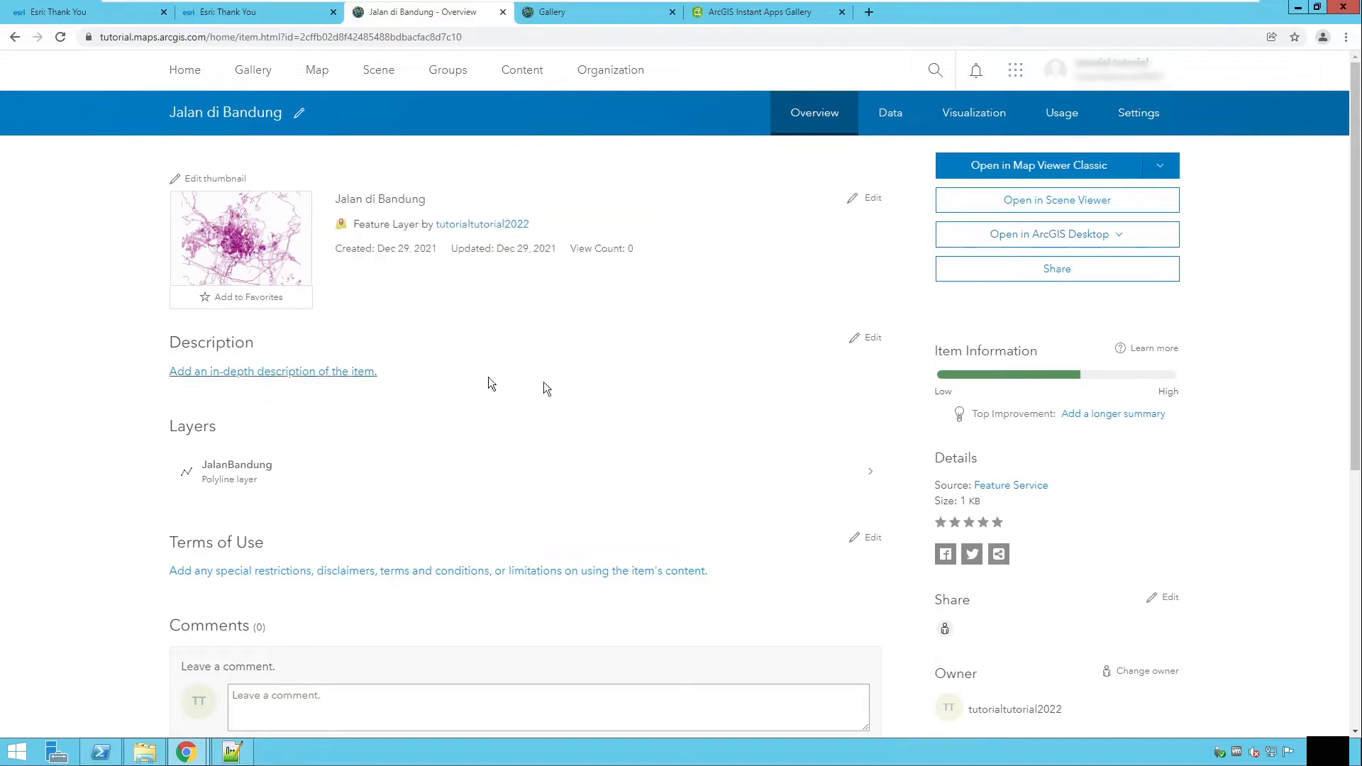
{"action": "left_click", "coordinate": [868, 339]}
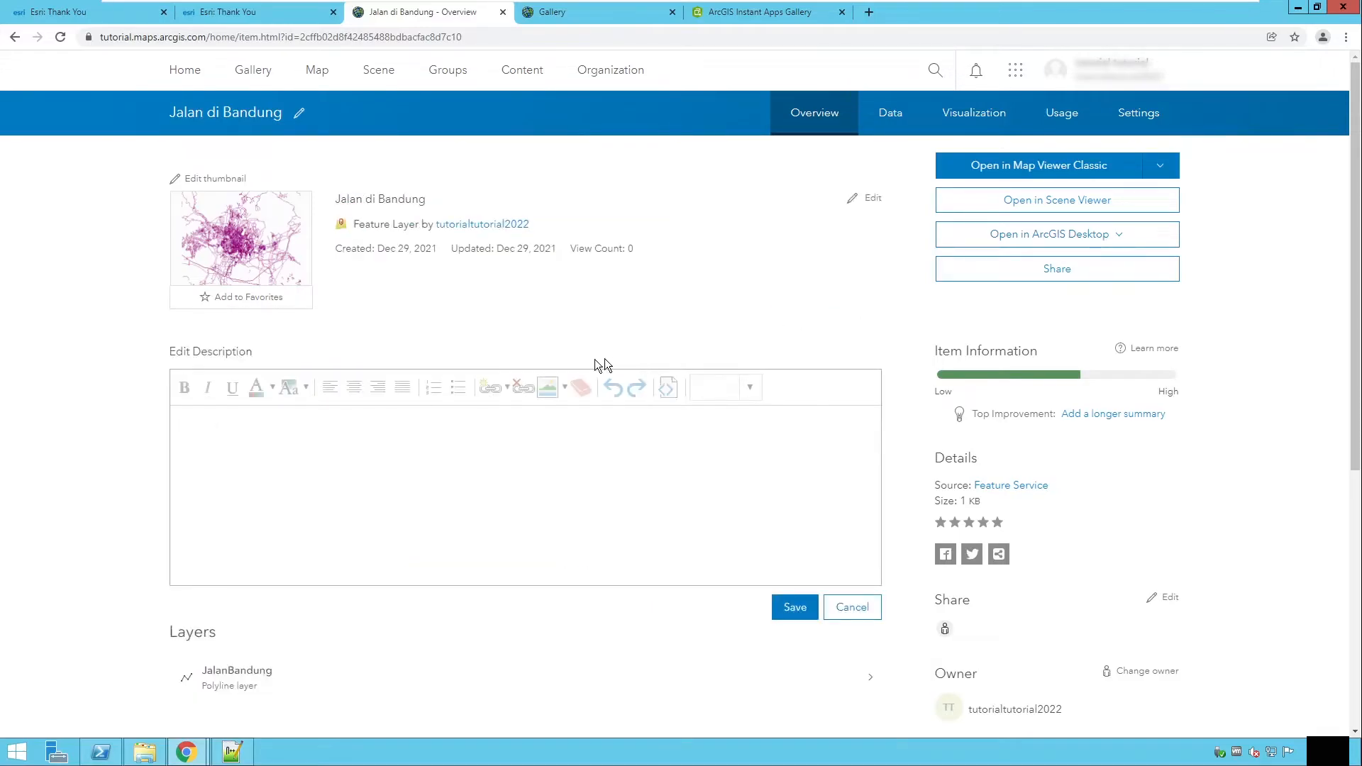
{"action": "left_click", "coordinate": [851, 607]}
{"action": "scroll", "coordinate": [699, 477], "scroll_direction": "down", "scroll_amount": 6}
{"action": "scroll", "coordinate": [698, 549], "scroll_direction": "up", "scroll_amount": 6}
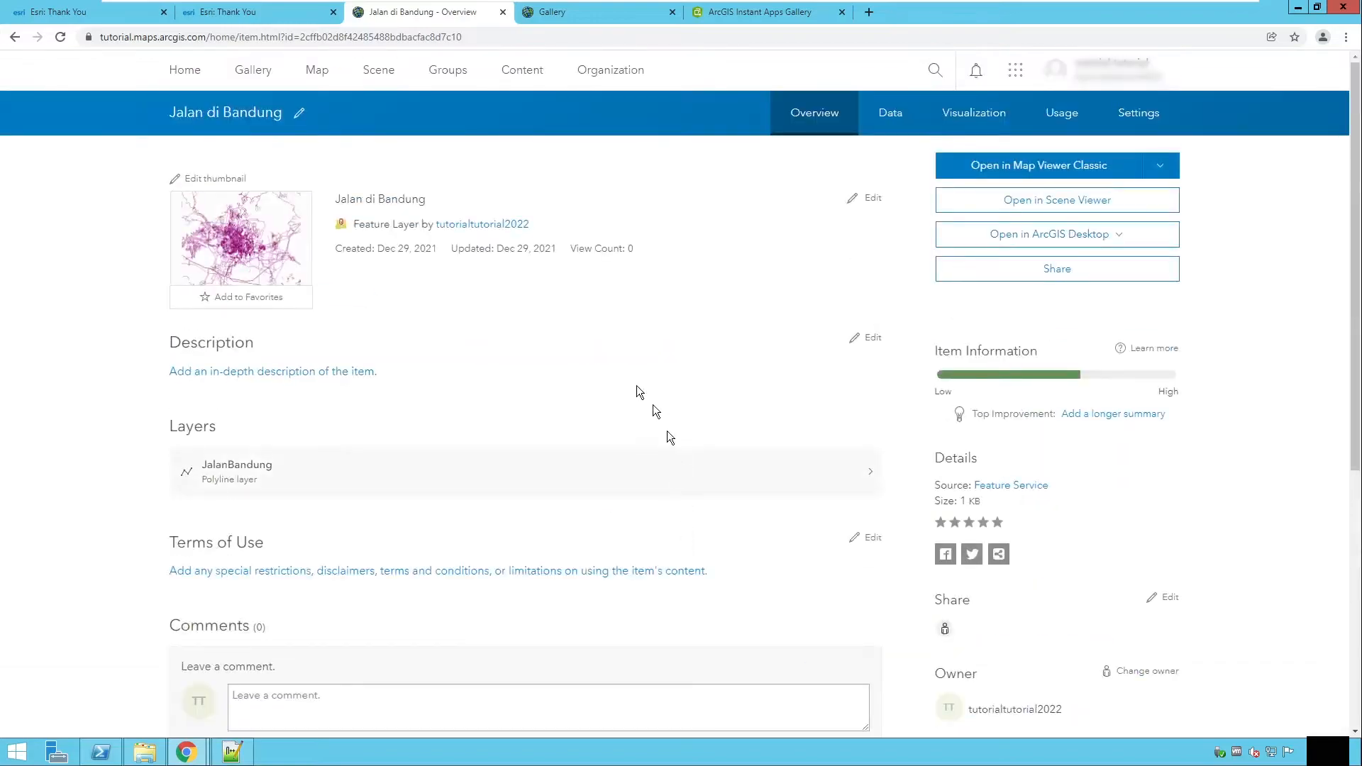
Step: Open the Jalan di Bandung item from the gallery in Map Viewer Classic in a new tab
{"action": "left_click", "coordinate": [625, 21]}
{"action": "mouse_move", "coordinate": [434, 312]}
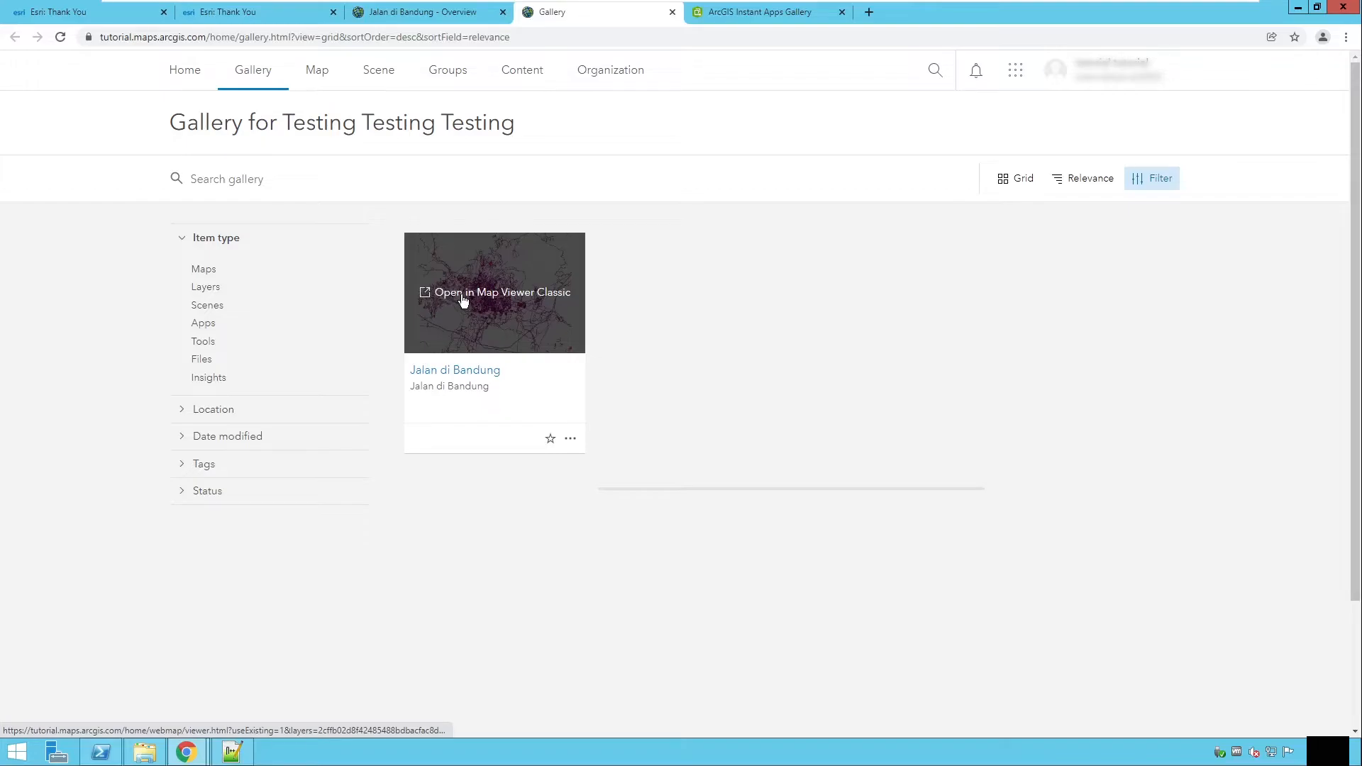
{"action": "right_click", "coordinate": [463, 300]}
{"action": "left_click", "coordinate": [497, 308]}
{"action": "left_click", "coordinate": [742, 17]}
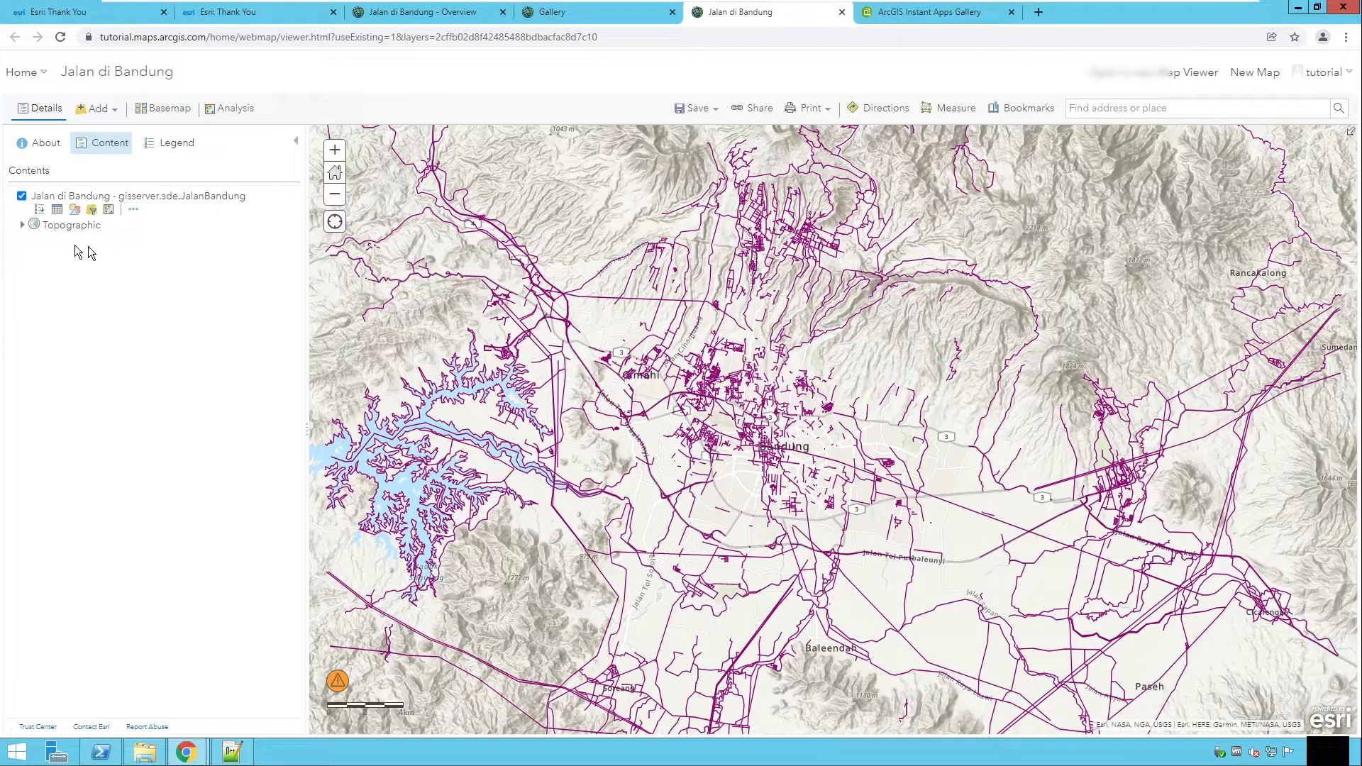
Step: Open the layer's attribute table and inspect individual road records on the map
{"action": "scroll", "coordinate": [571, 439], "scroll_direction": "down", "scroll_amount": 2}
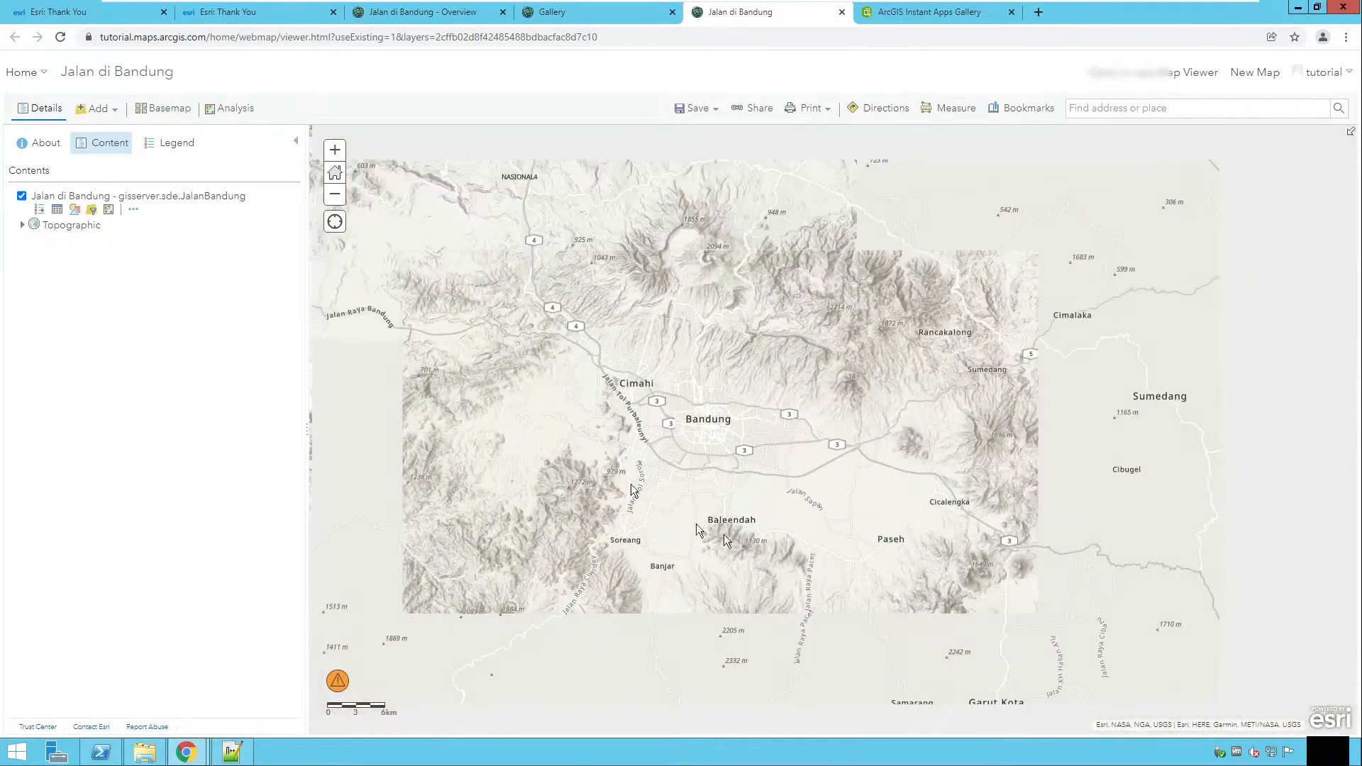
{"action": "mouse_move", "coordinate": [341, 693]}
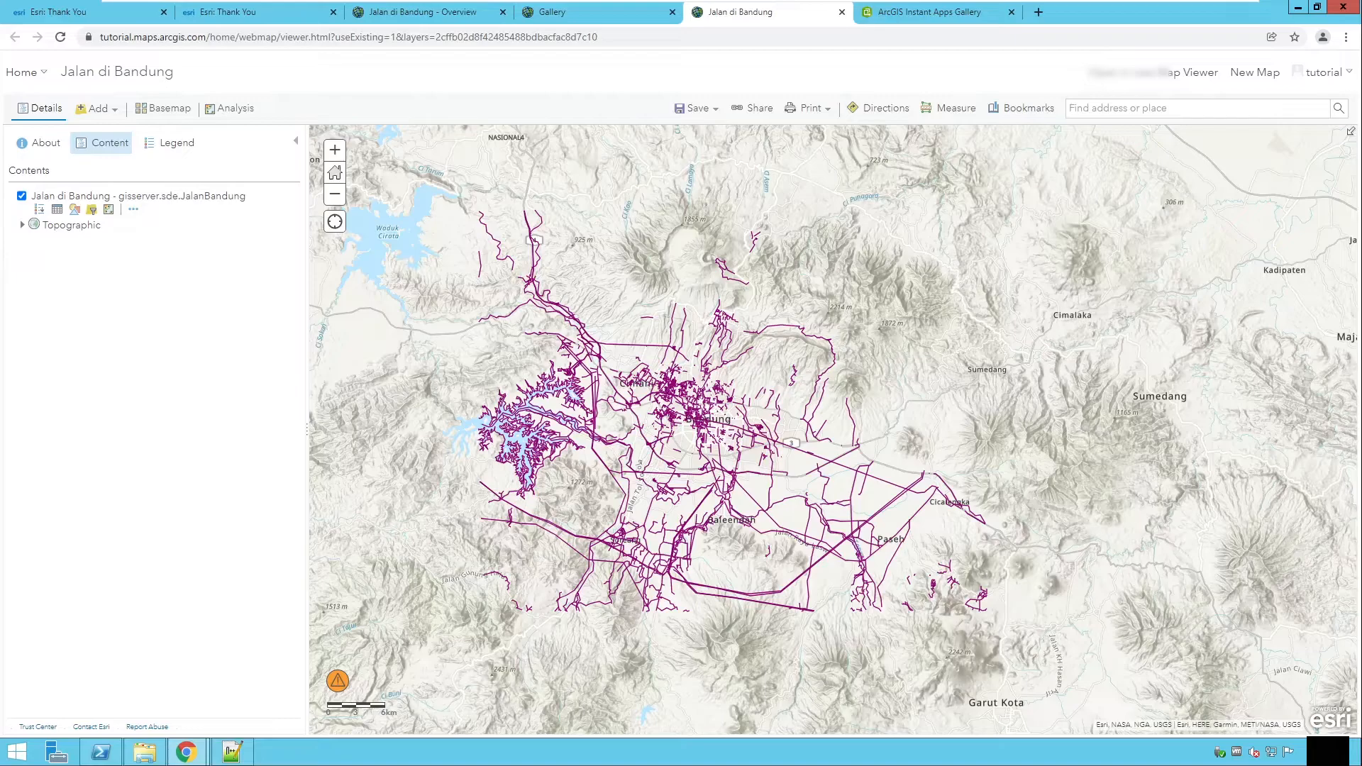
{"action": "left_click_drag", "start_coordinate": [697, 552], "coordinate": [687, 496]}
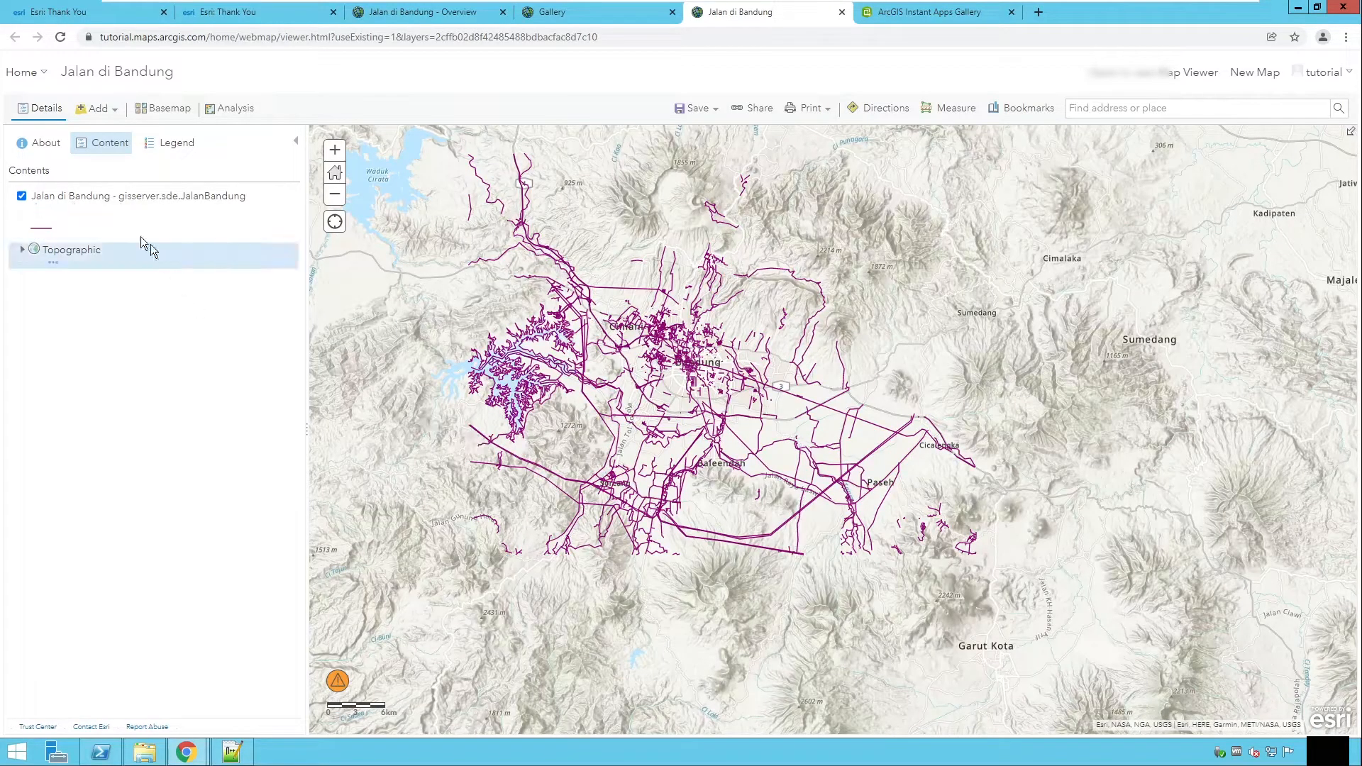
{"action": "mouse_move", "coordinate": [44, 212]}
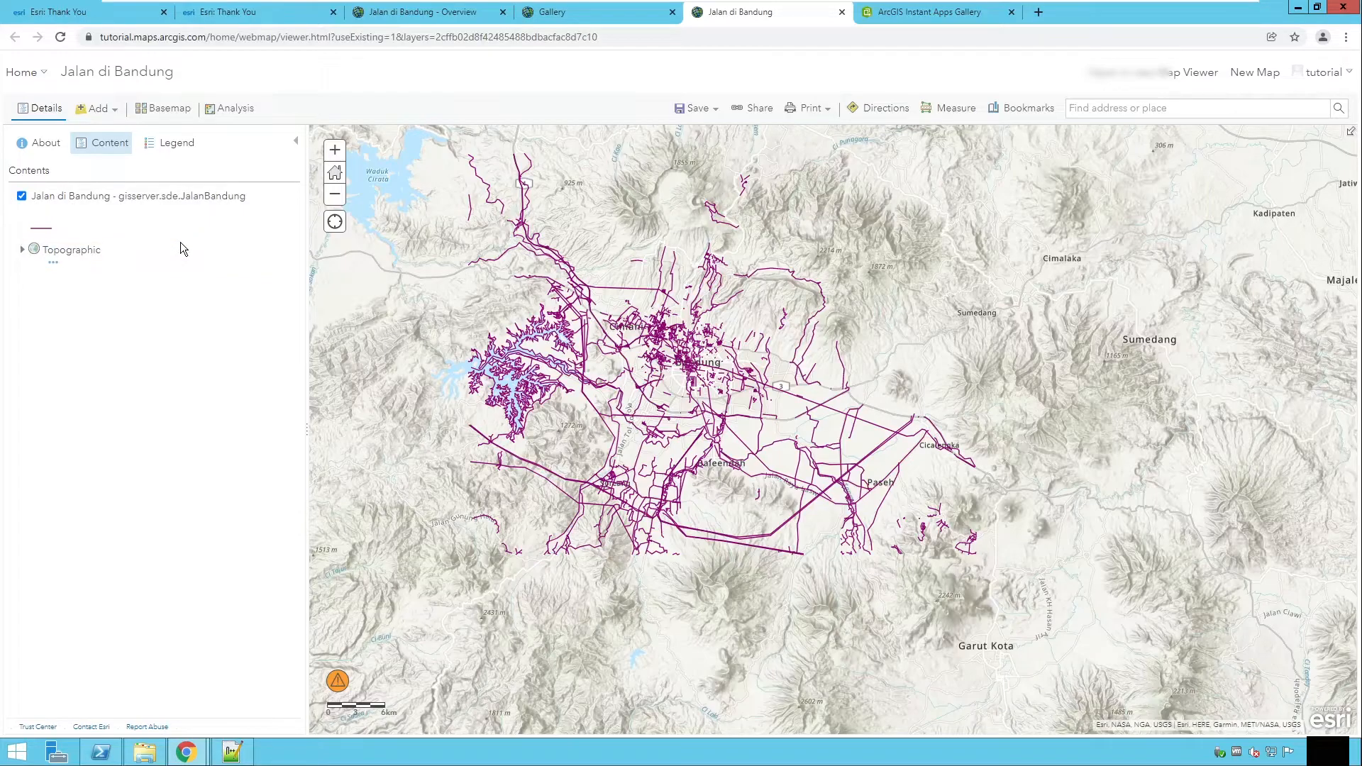
{"action": "left_click", "coordinate": [39, 210]}
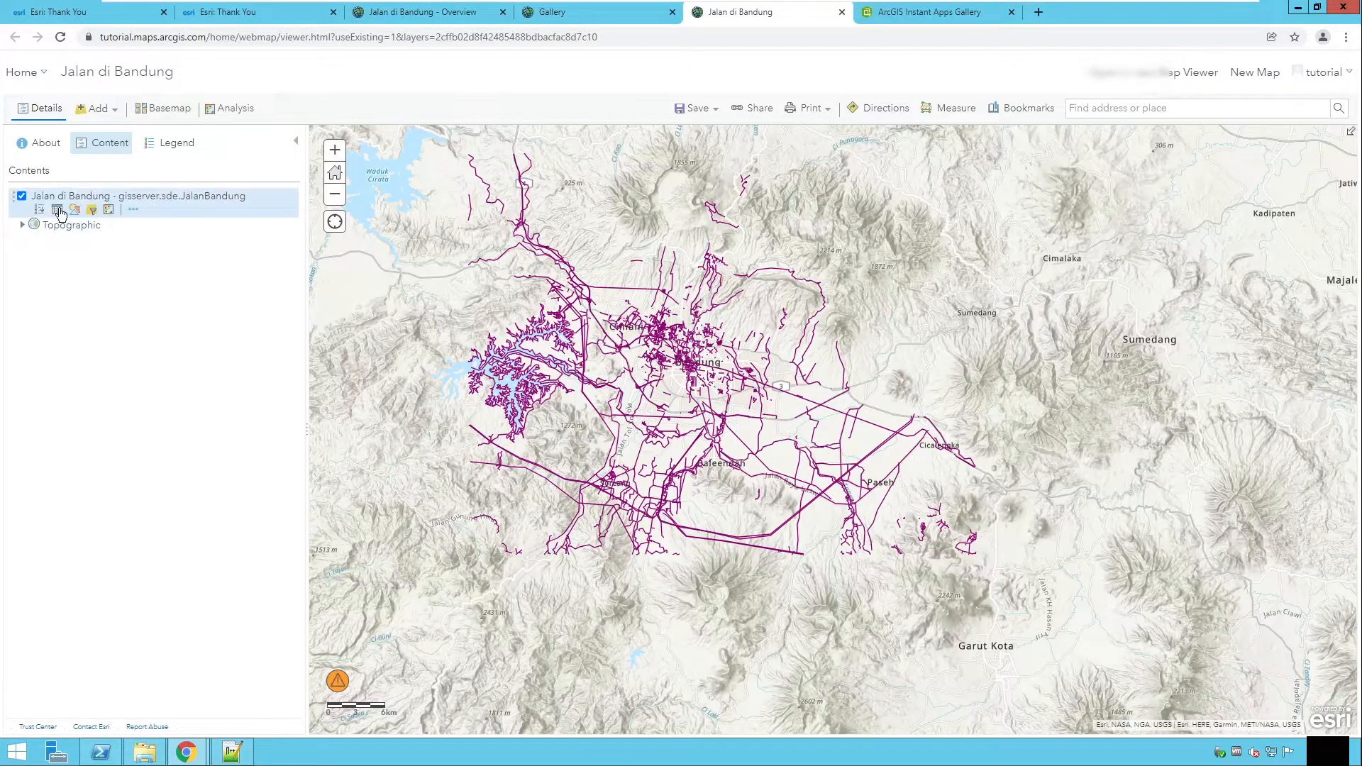
{"action": "left_click", "coordinate": [58, 211]}
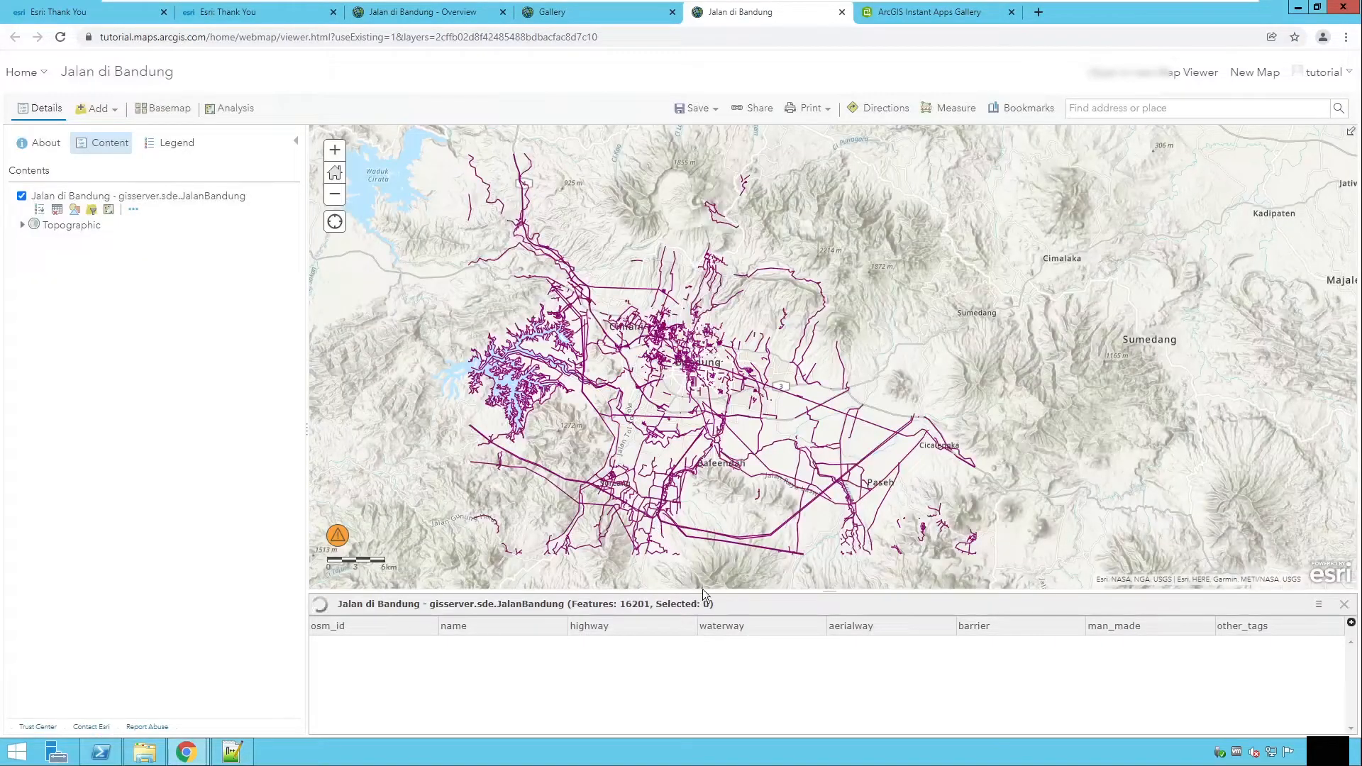
{"action": "left_click_drag", "start_coordinate": [738, 591], "coordinate": [724, 472]}
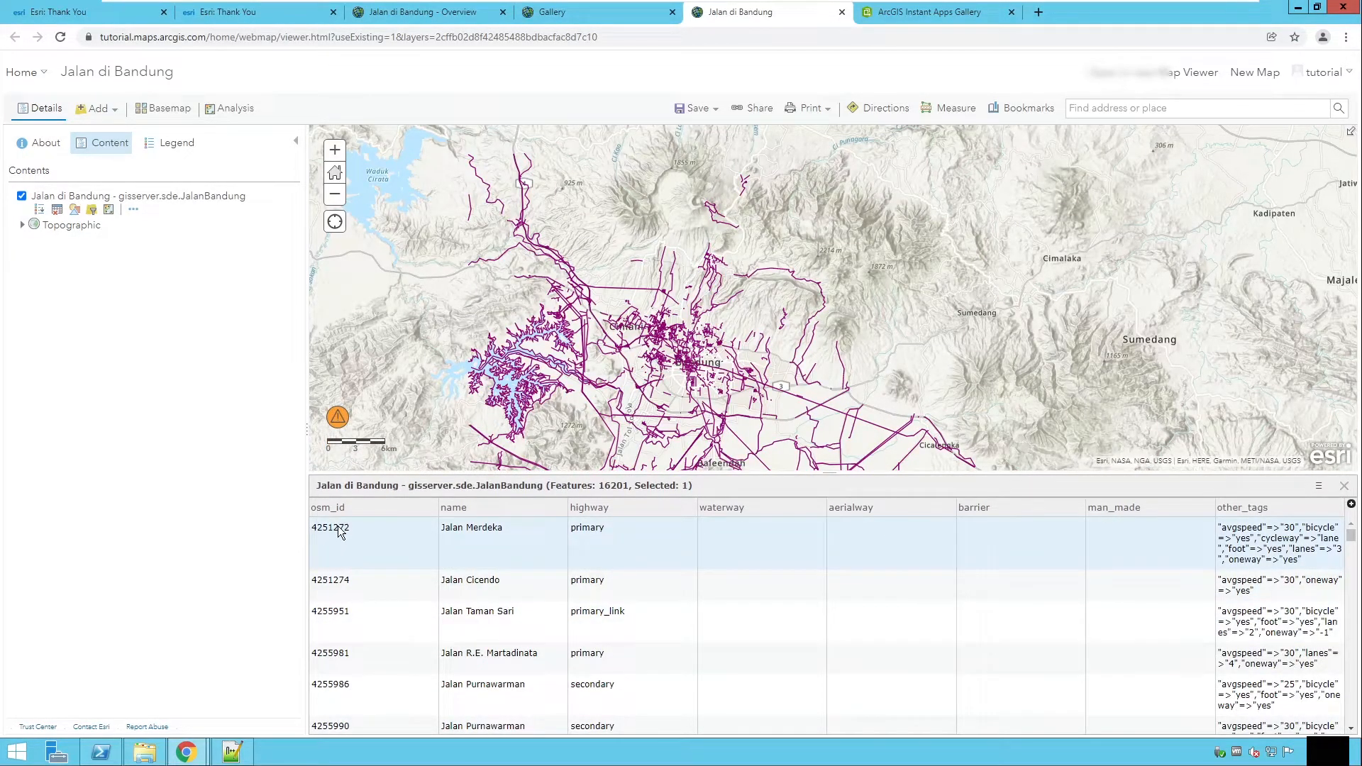
{"action": "scroll", "coordinate": [678, 372], "scroll_direction": "up", "scroll_amount": 2}
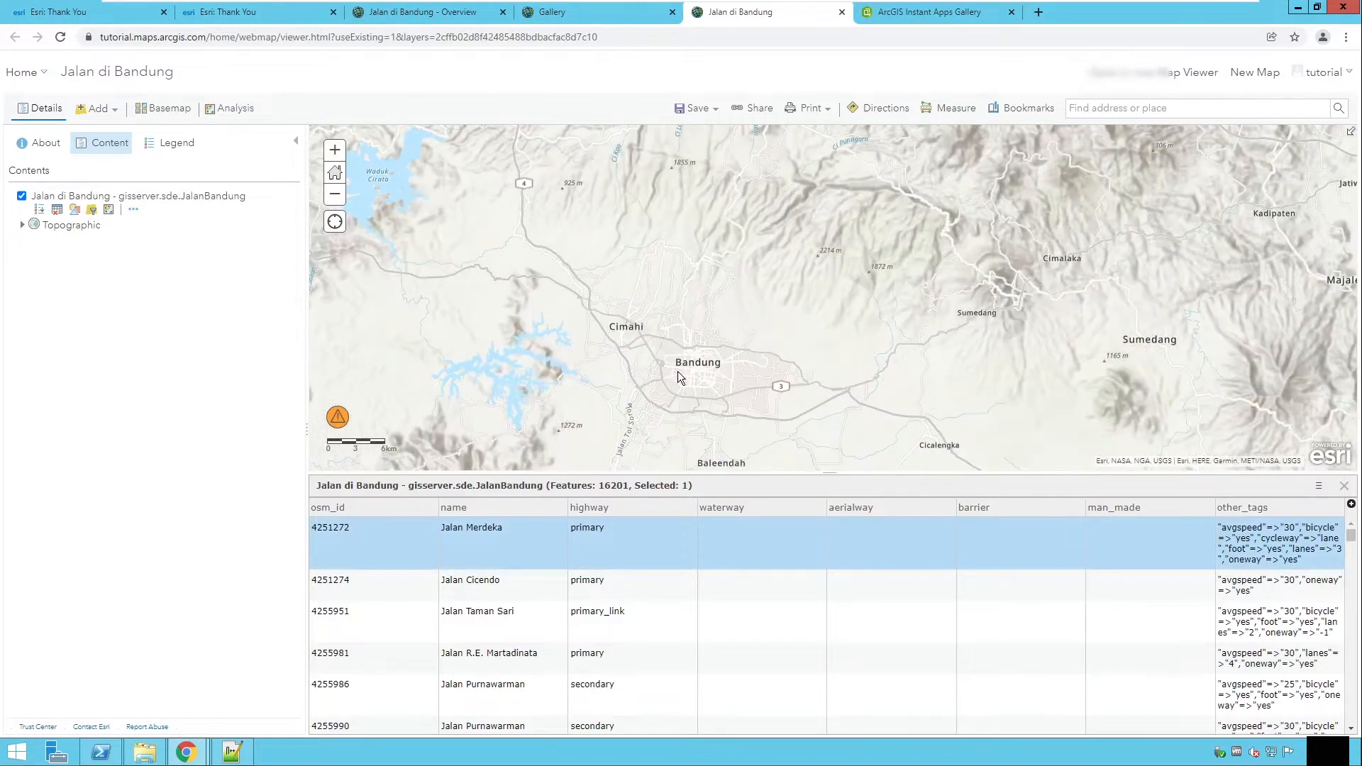
{"action": "scroll", "coordinate": [769, 317], "scroll_direction": "up", "scroll_amount": 2}
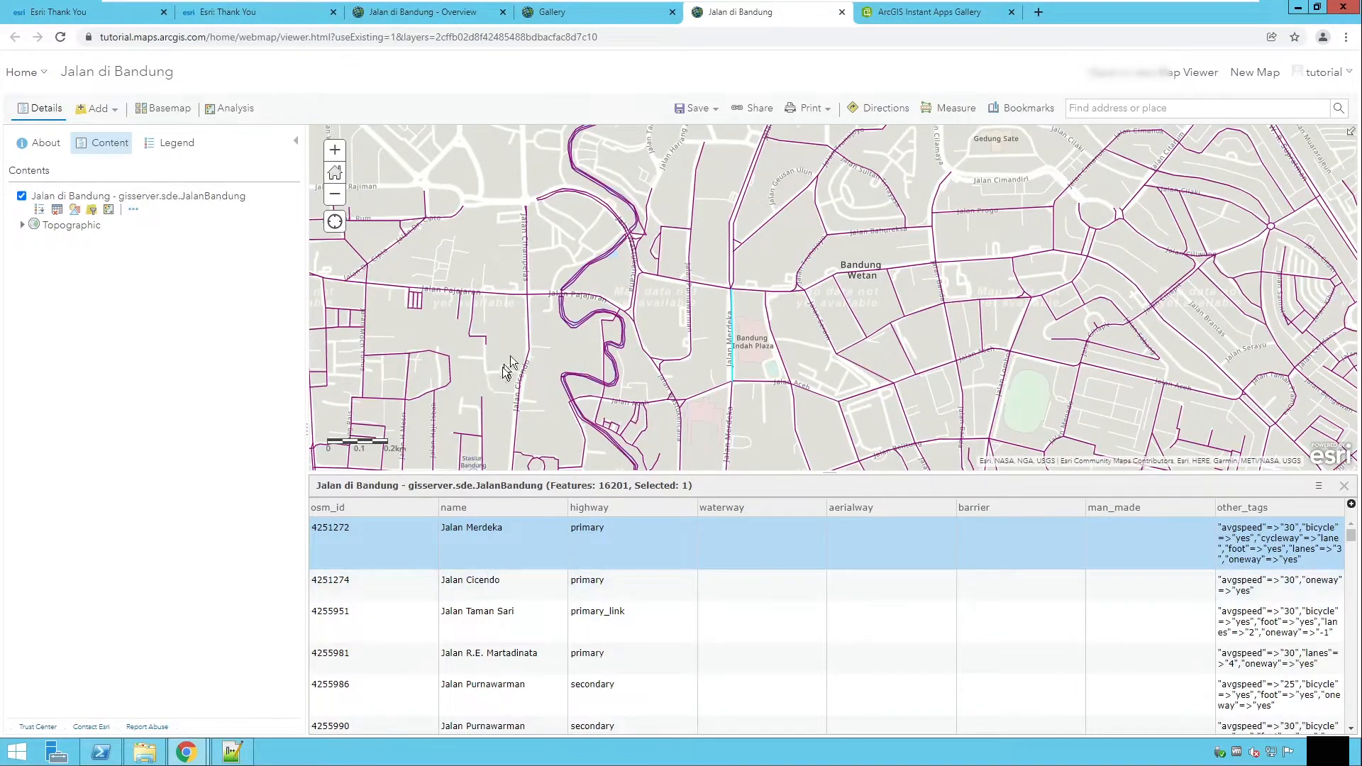
{"action": "left_click", "coordinate": [388, 586]}
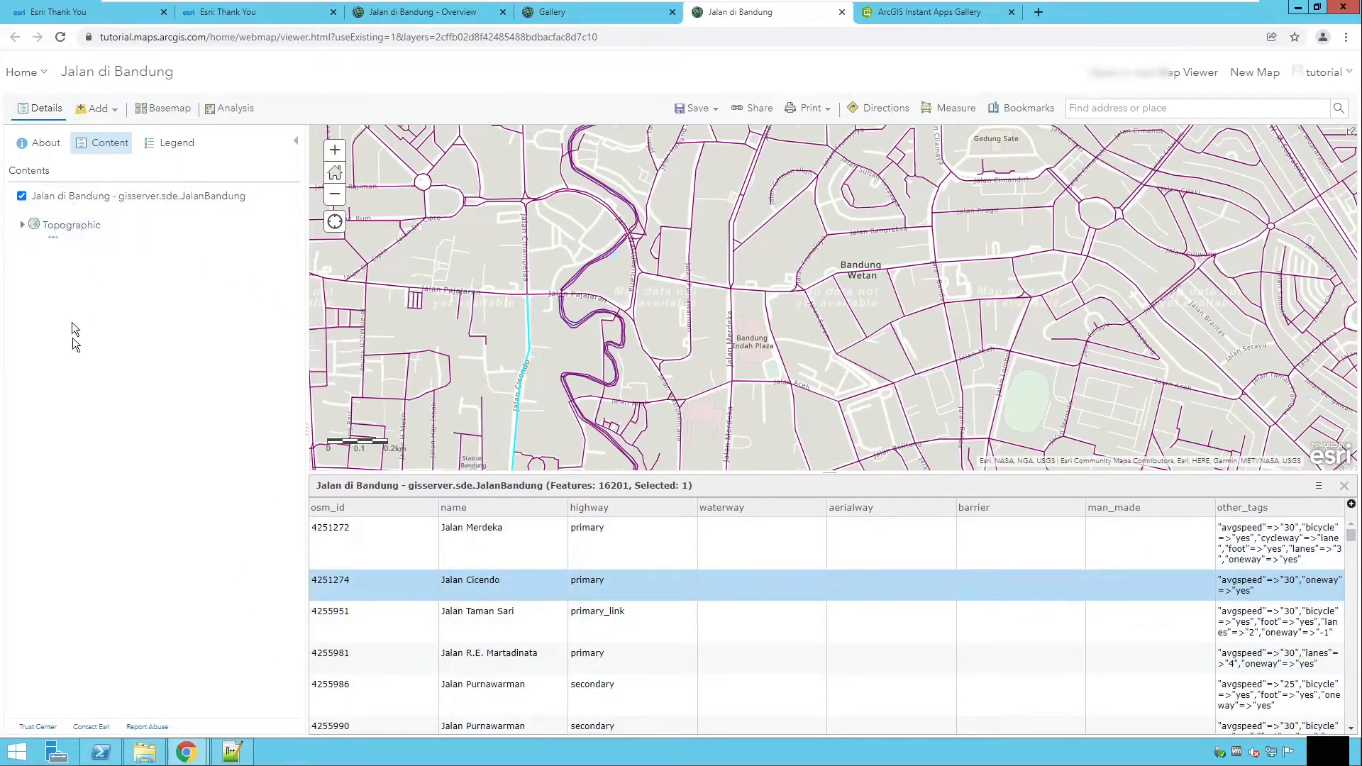
{"action": "left_click", "coordinate": [58, 210]}
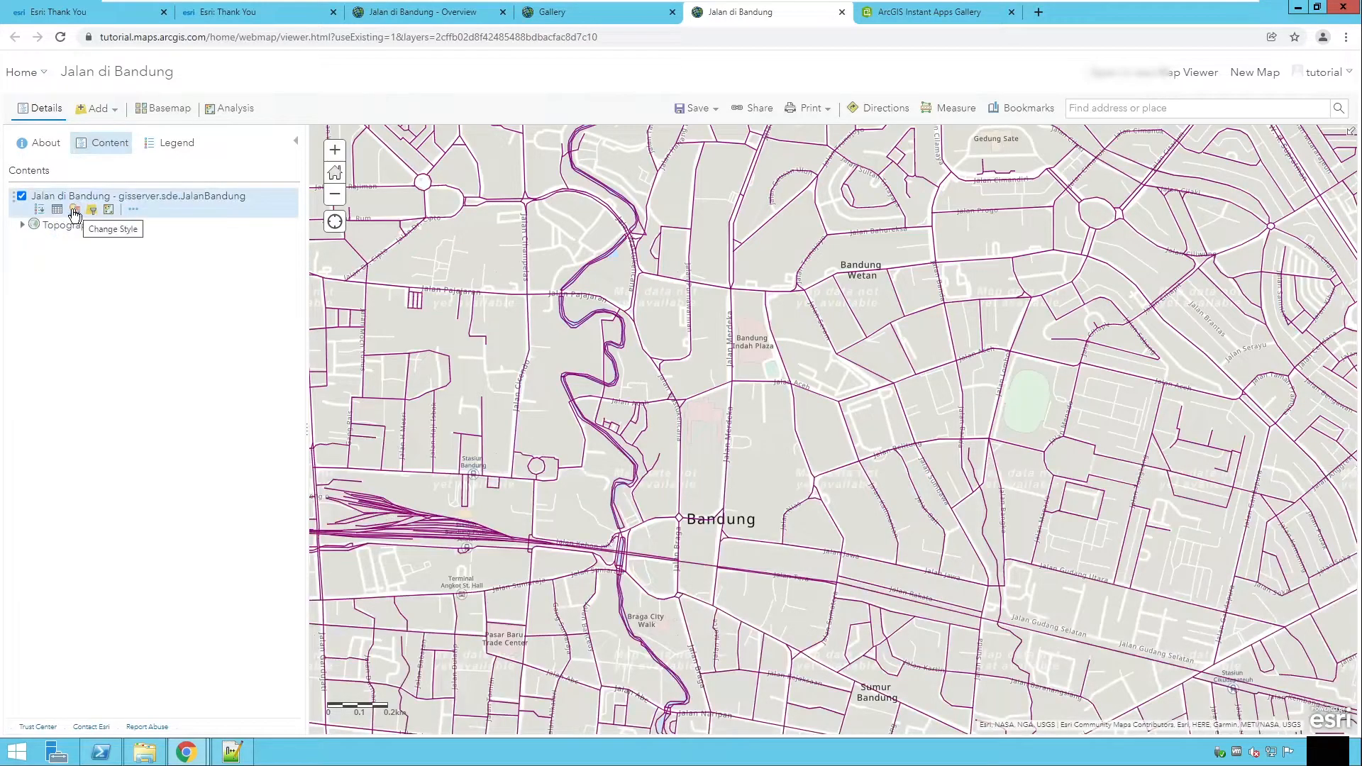
Step: Change the road layer's line symbol color to blue #0070FF
{"action": "left_click", "coordinate": [75, 212]}
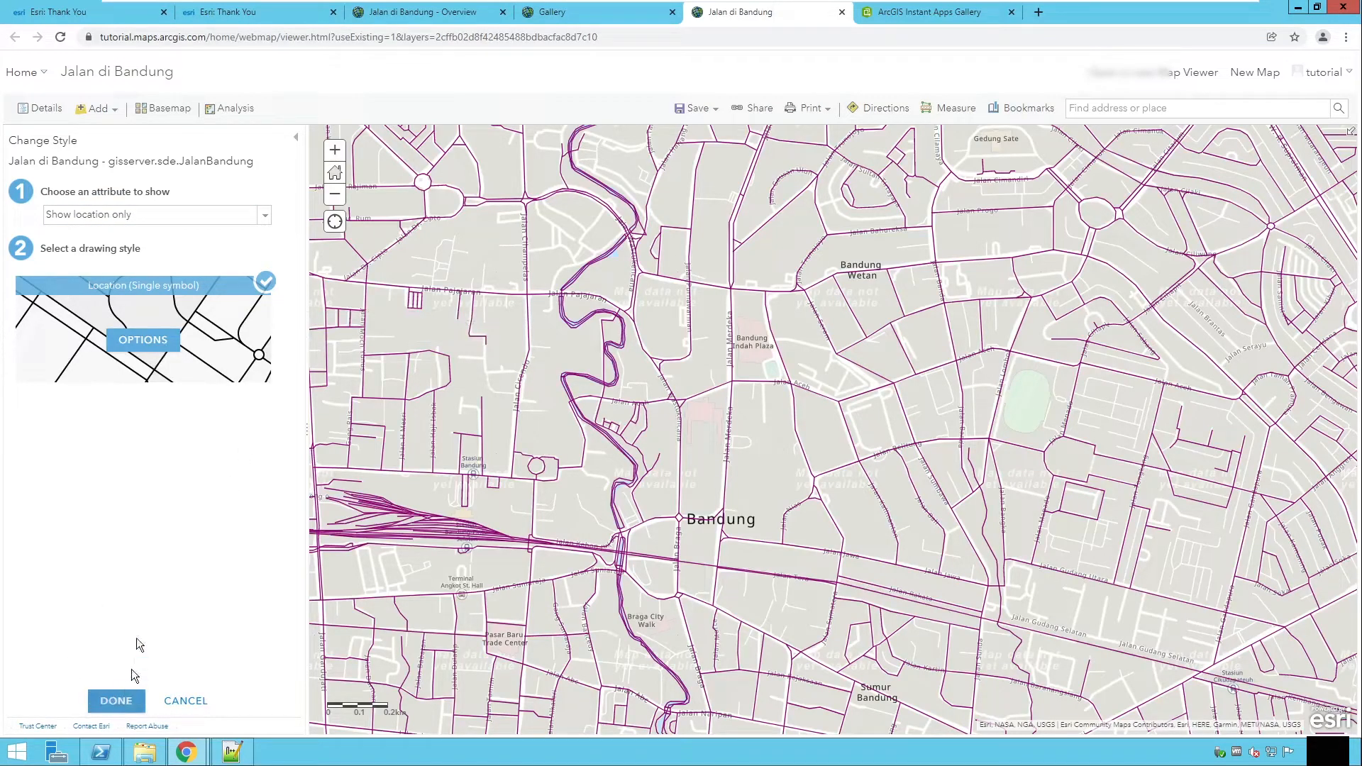
{"action": "left_click", "coordinate": [143, 339]}
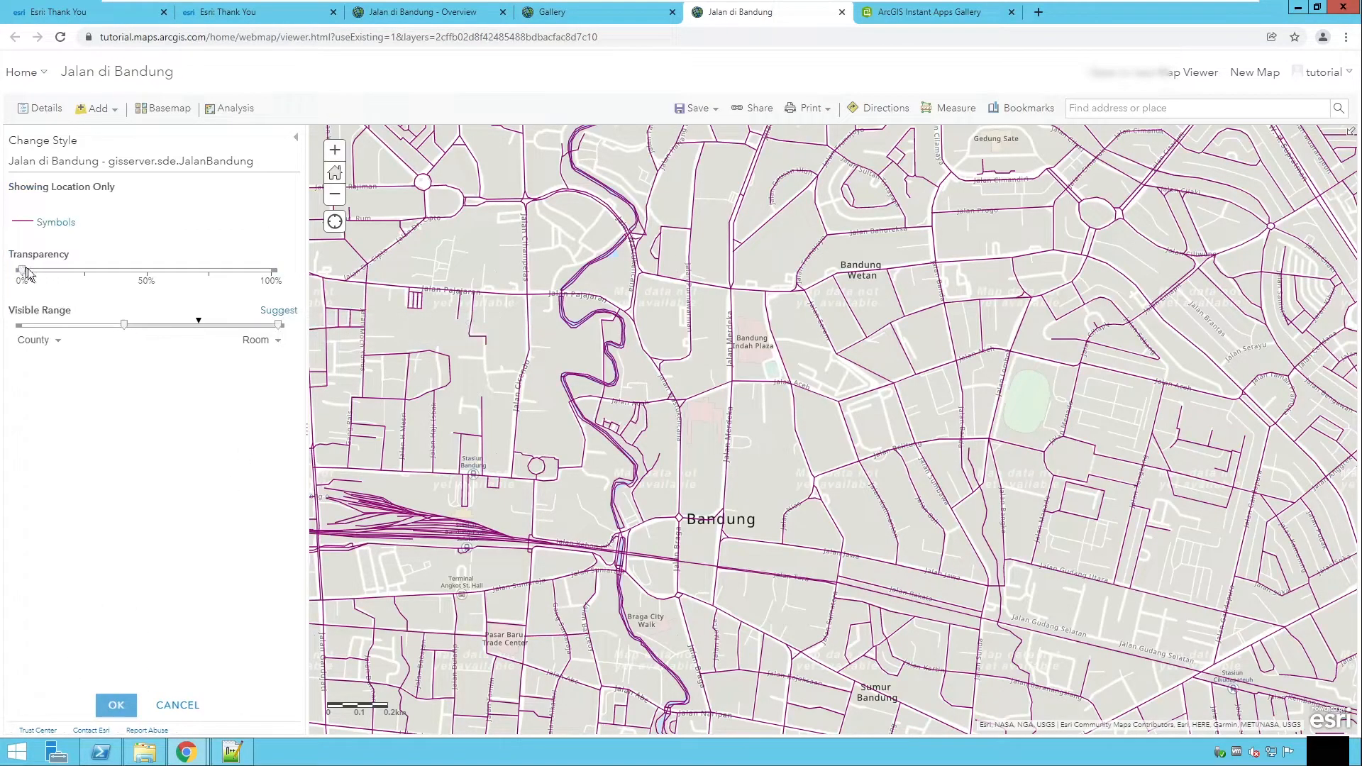
{"action": "left_click", "coordinate": [54, 224]}
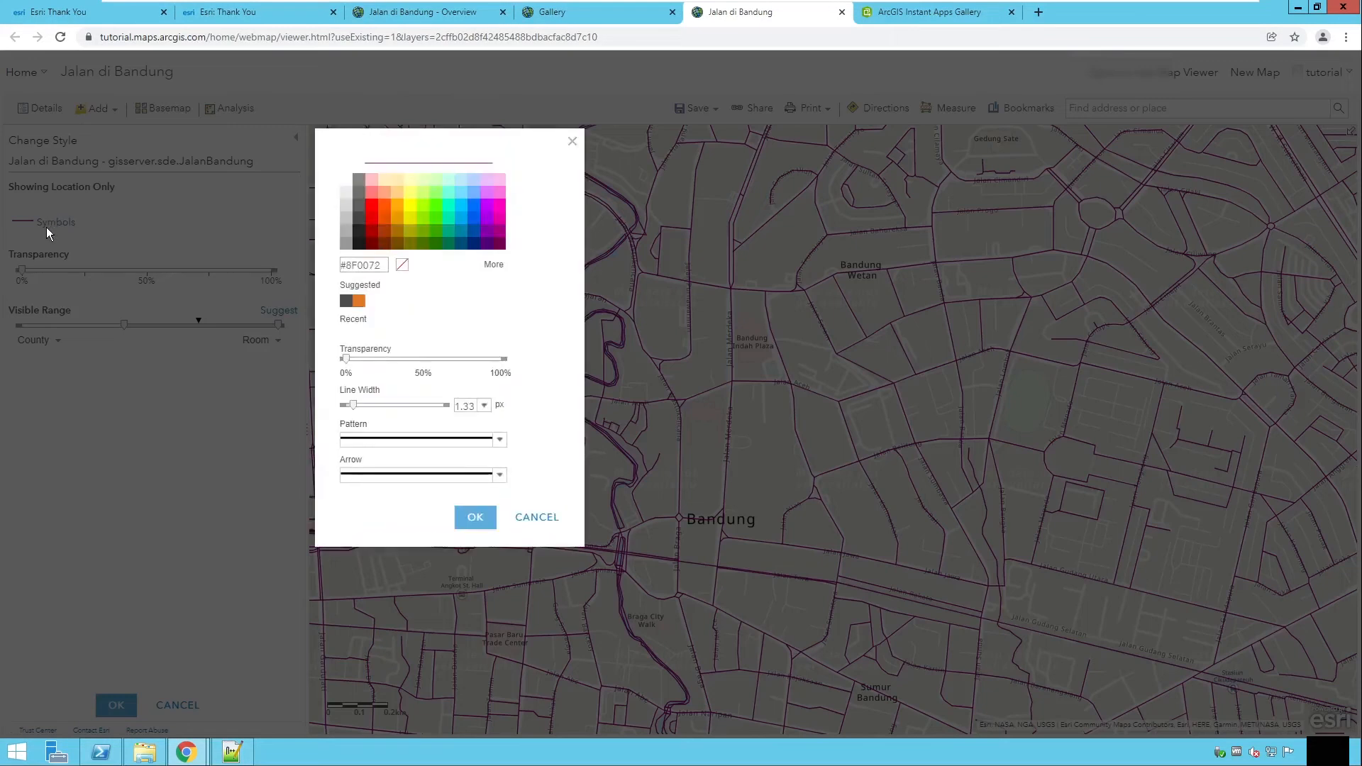
{"action": "left_click", "coordinate": [473, 208]}
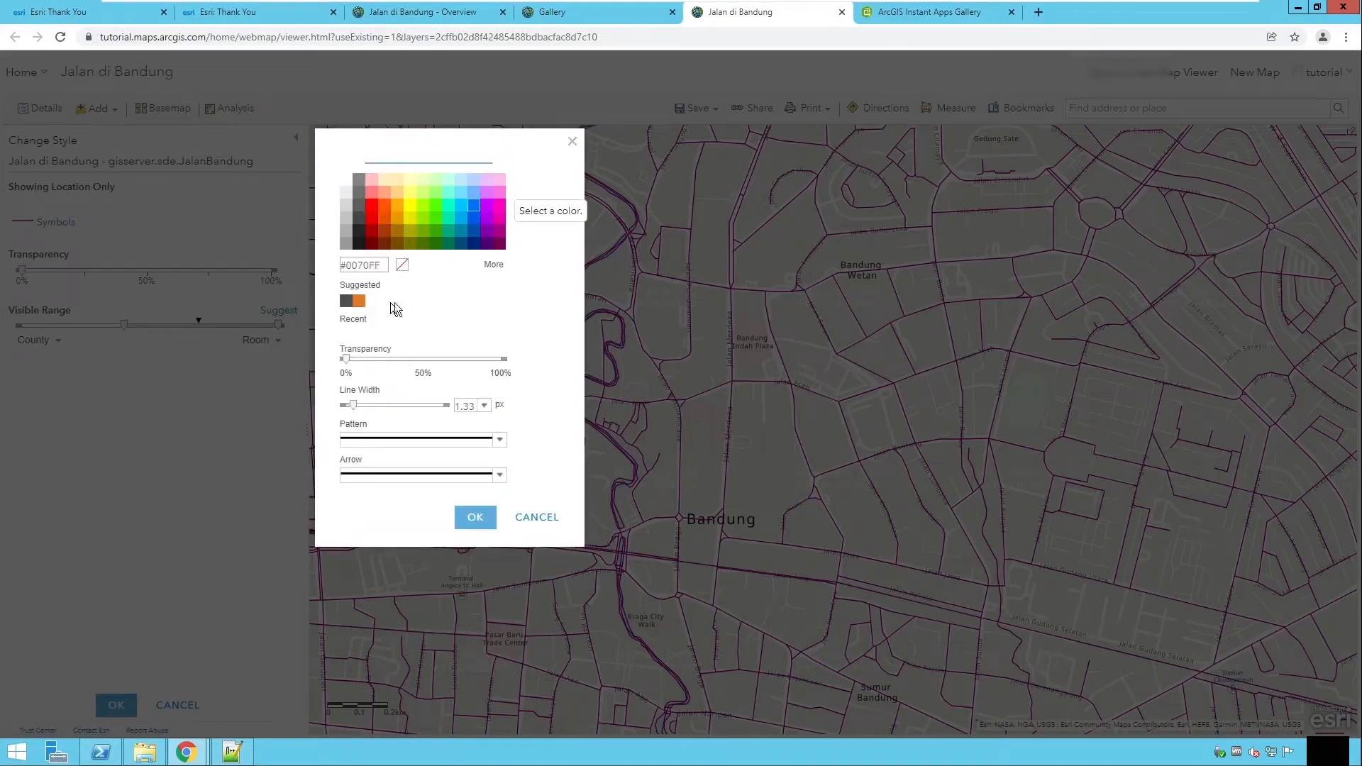
{"action": "left_click", "coordinate": [475, 517]}
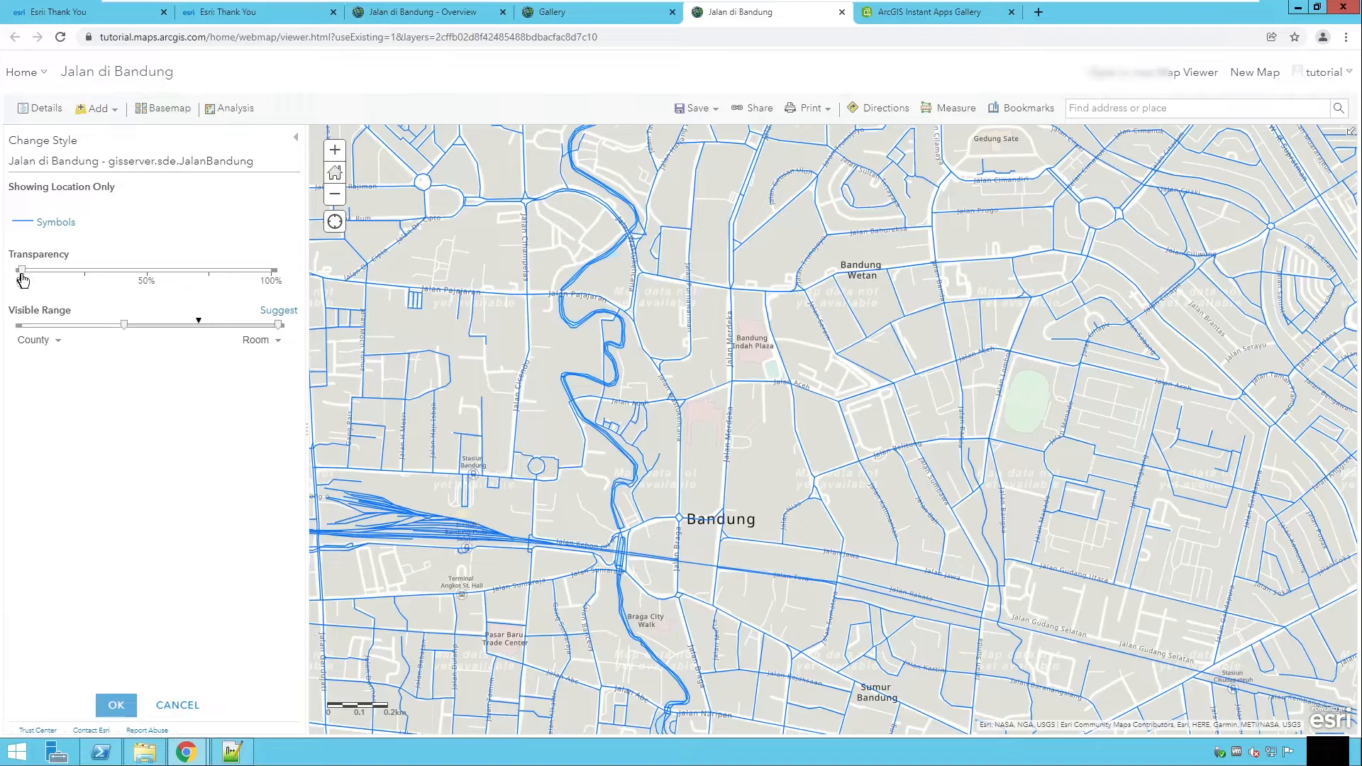
Step: Set the layer transparency to 50% and the visible range minimum to State, then apply the style
{"action": "left_click_drag", "start_coordinate": [21, 271], "coordinate": [139, 271]}
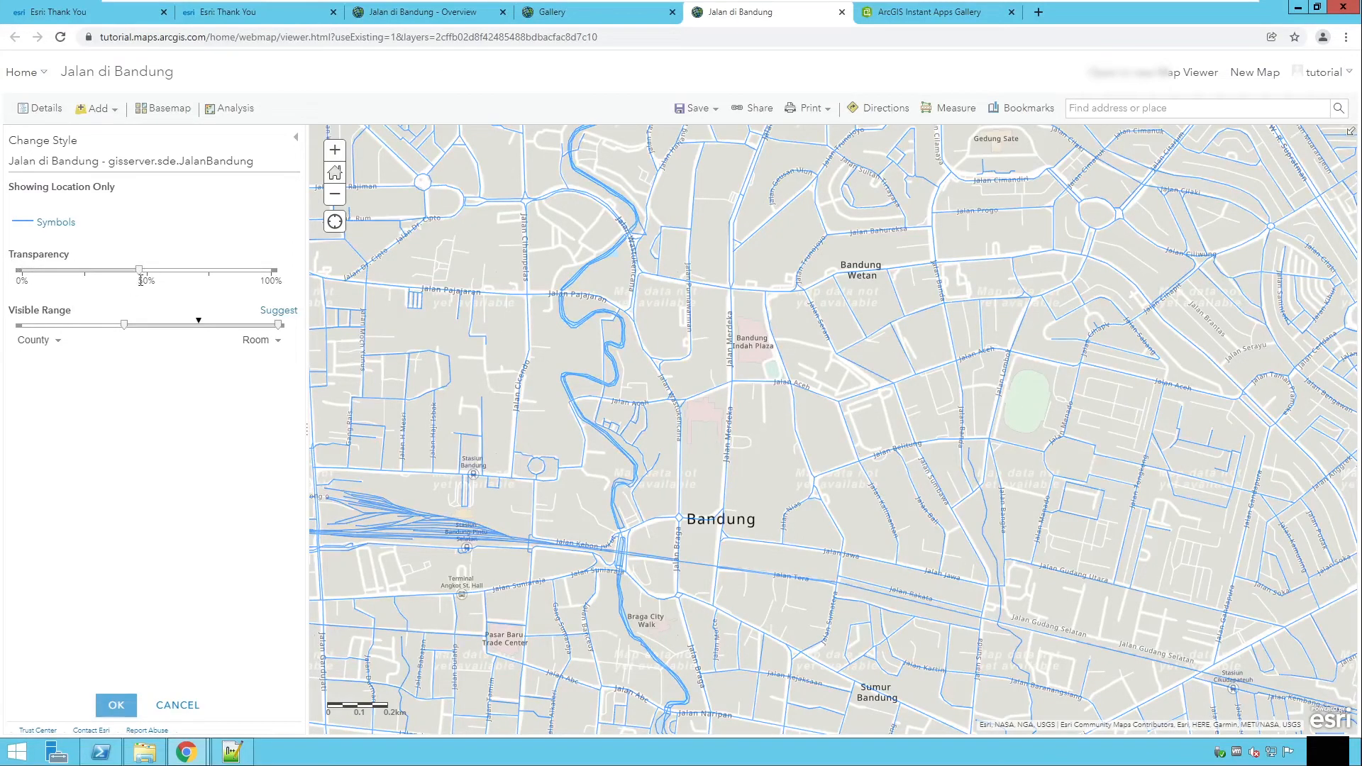
{"action": "mouse_move", "coordinate": [138, 330]}
{"action": "left_mouse_down"}
{"action": "mouse_move", "coordinate": [83, 326]}
{"action": "mouse_move", "coordinate": [130, 329]}
{"action": "left_mouse_up"}
{"action": "left_click", "coordinate": [98, 341]}
{"action": "left_click", "coordinate": [98, 341]}
{"action": "left_click_drag", "start_coordinate": [131, 325], "coordinate": [98, 329]}
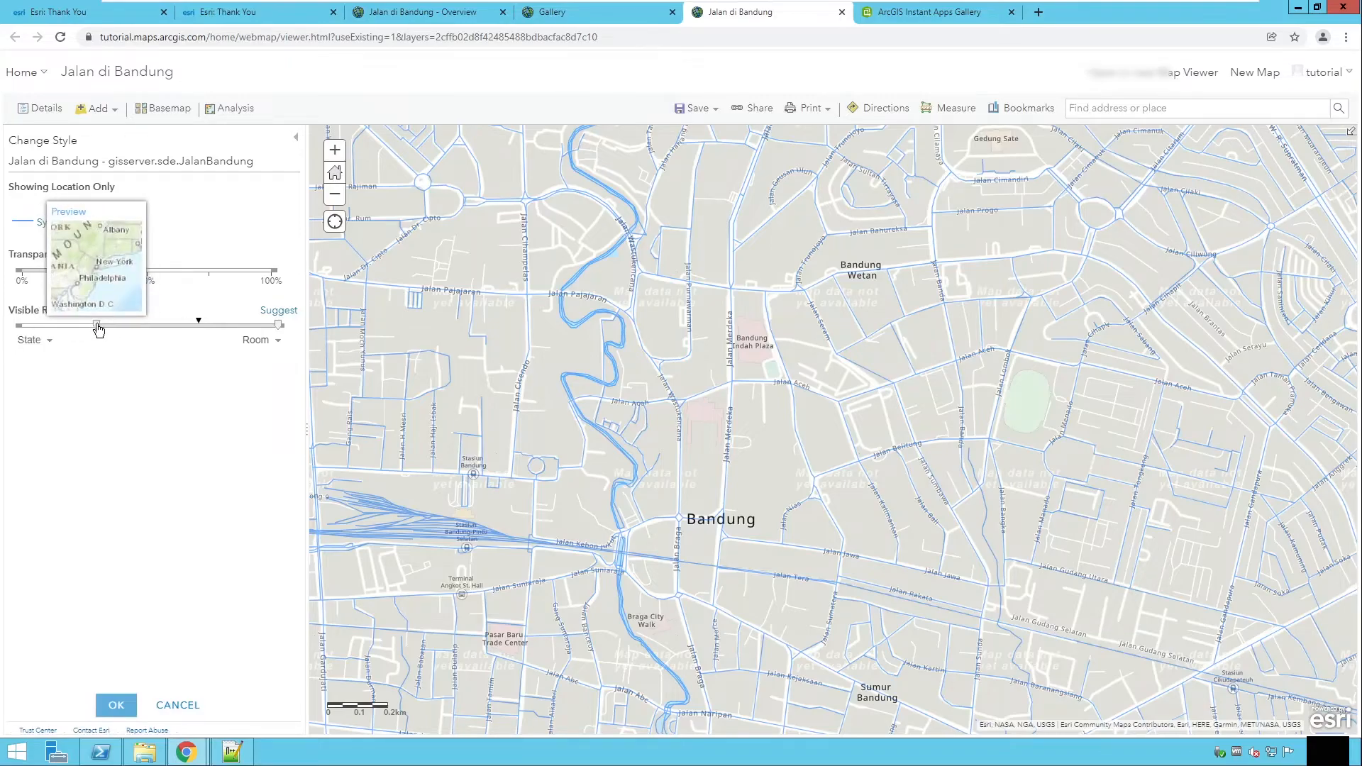
{"action": "left_click", "coordinate": [276, 341]}
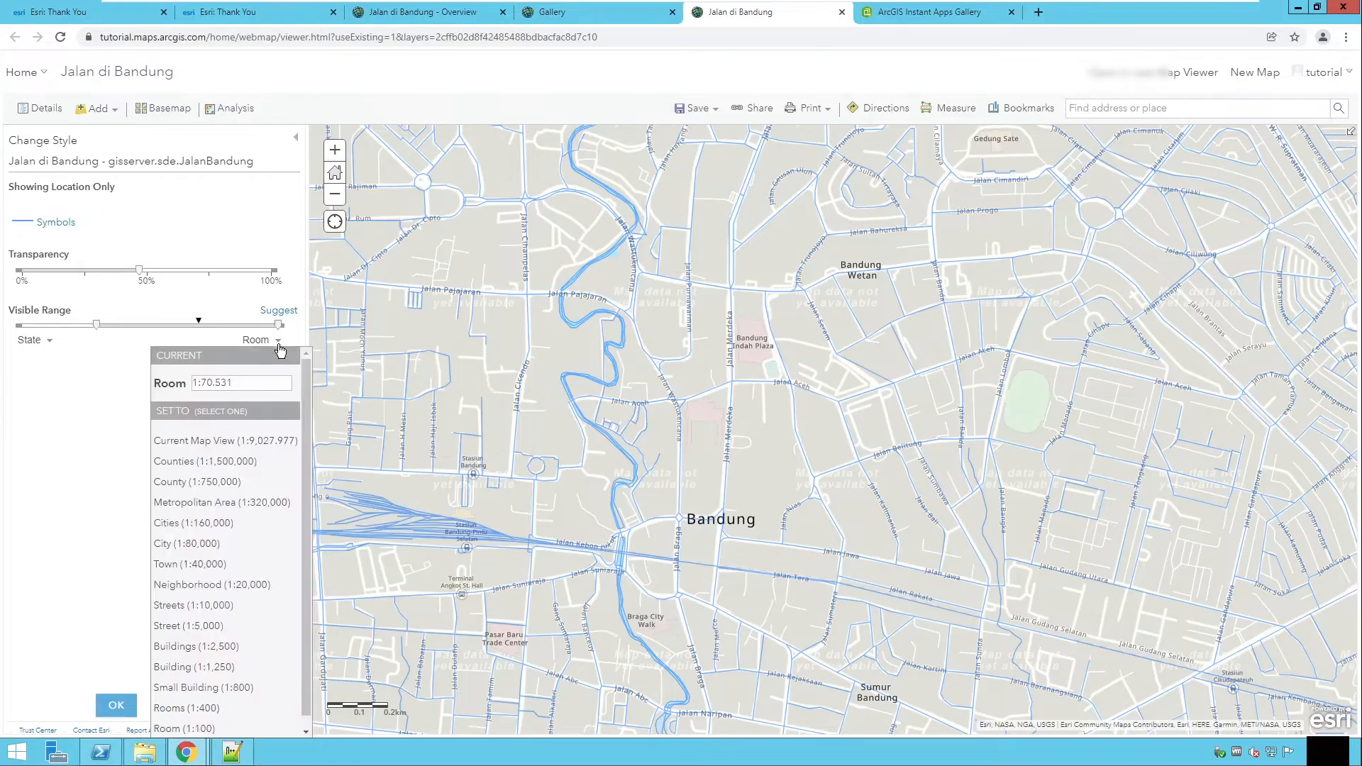
{"action": "left_click", "coordinate": [279, 326]}
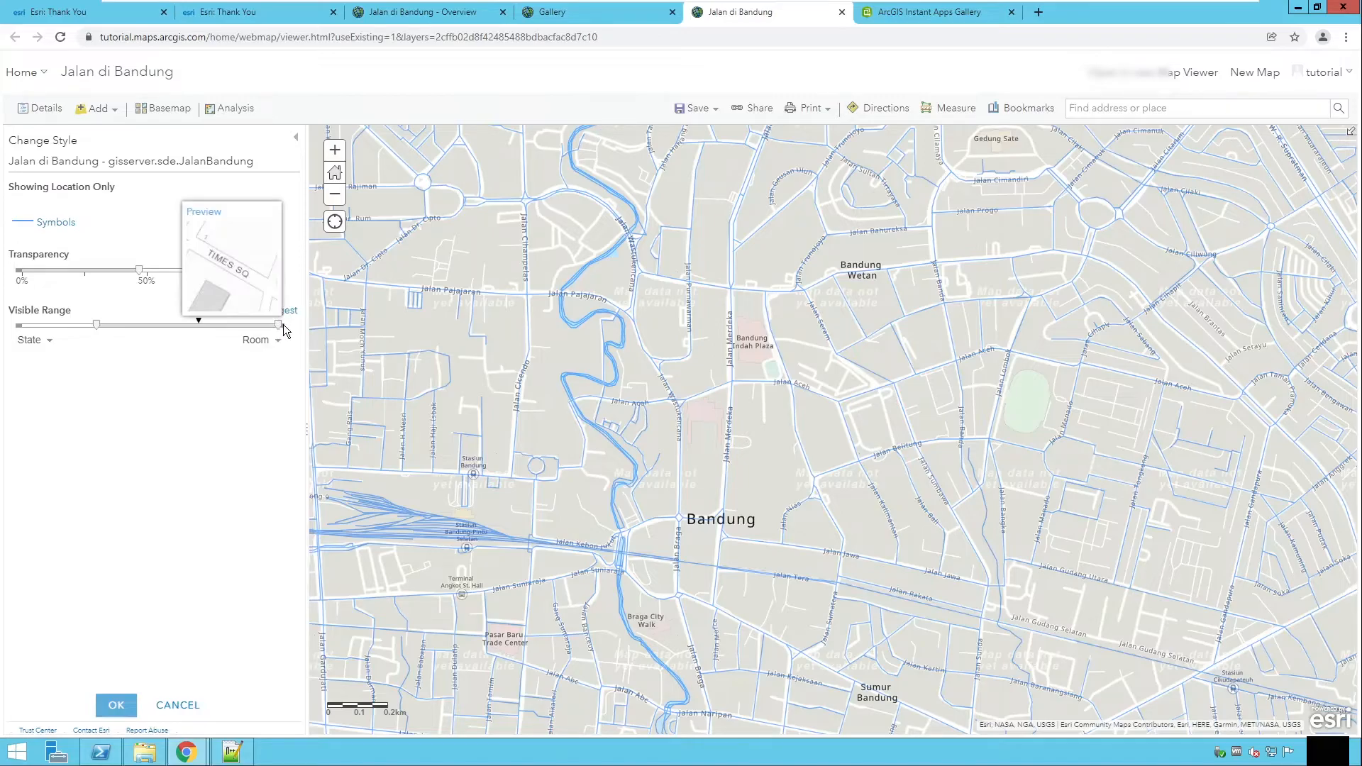
{"action": "left_click", "coordinate": [261, 344]}
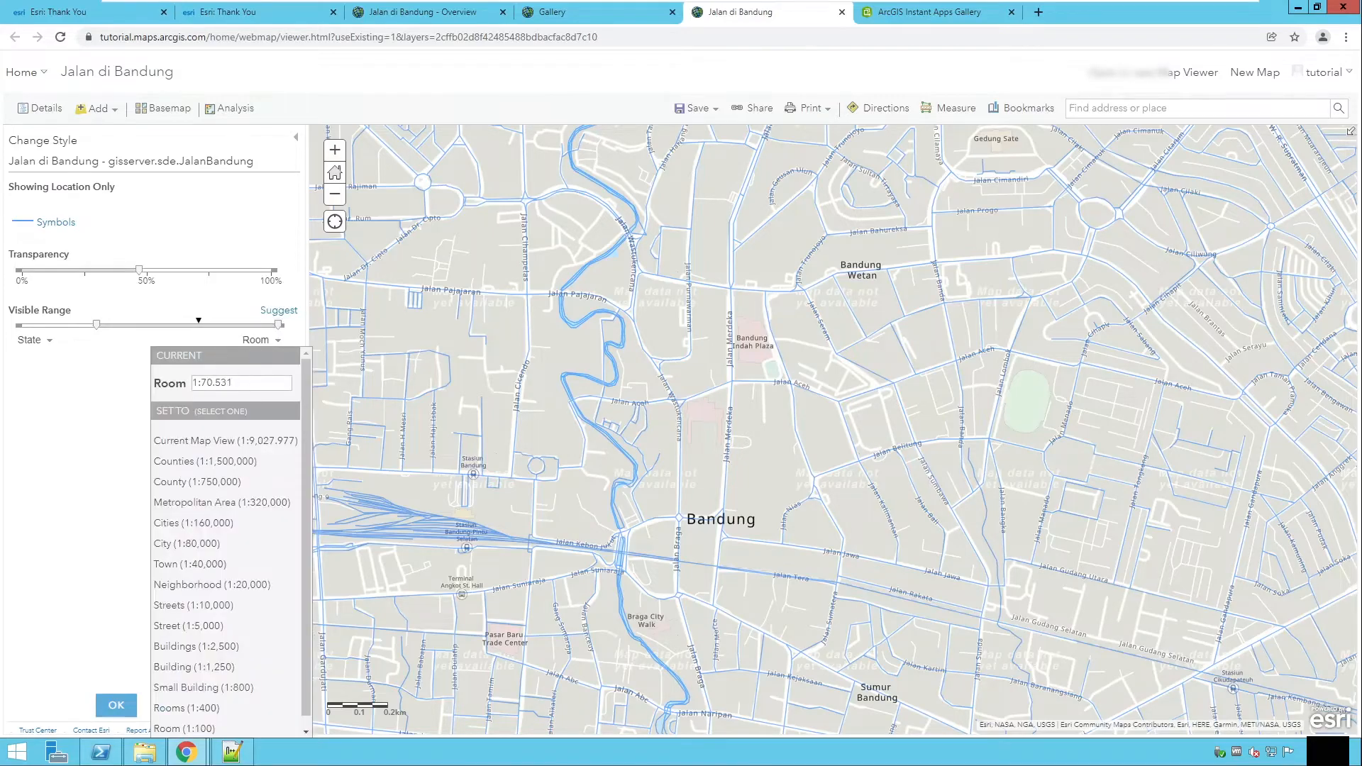
{"action": "left_click", "coordinate": [116, 705]}
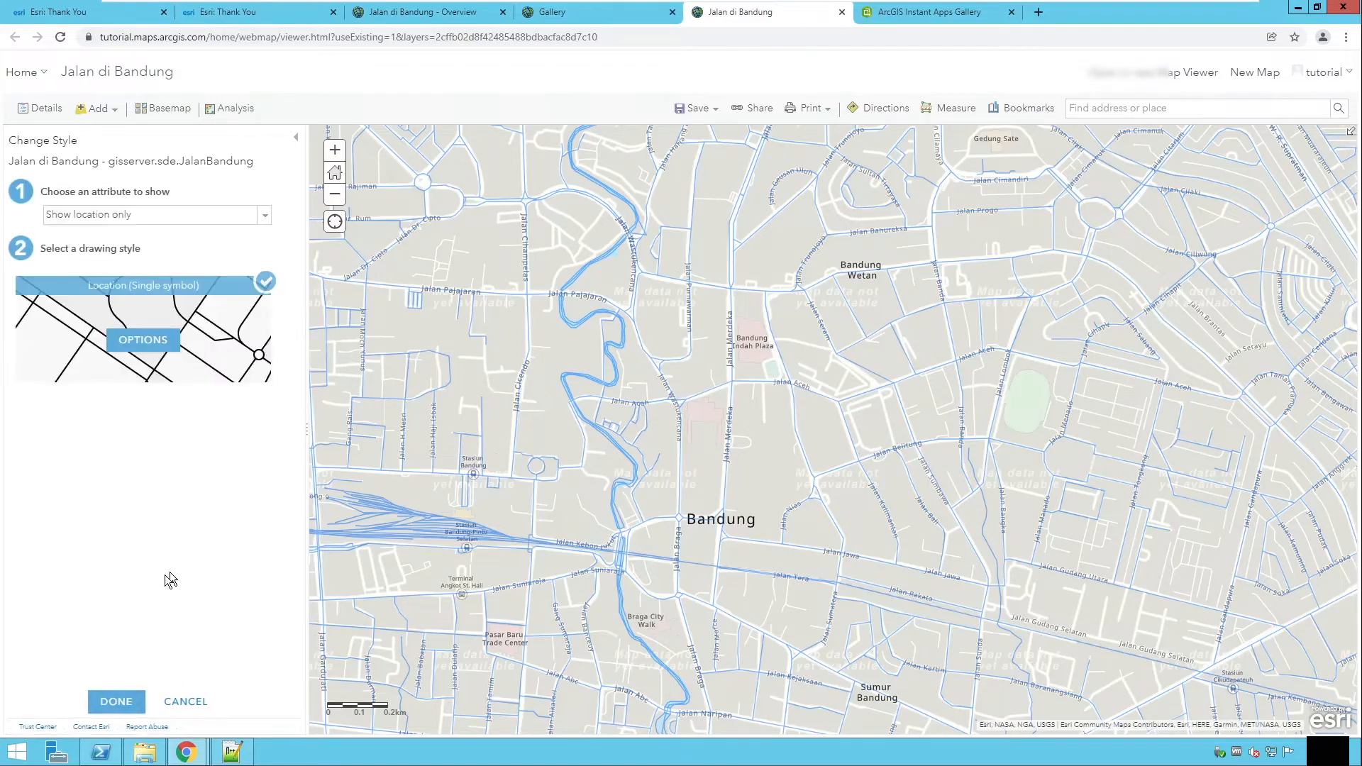
{"action": "left_click", "coordinate": [124, 704]}
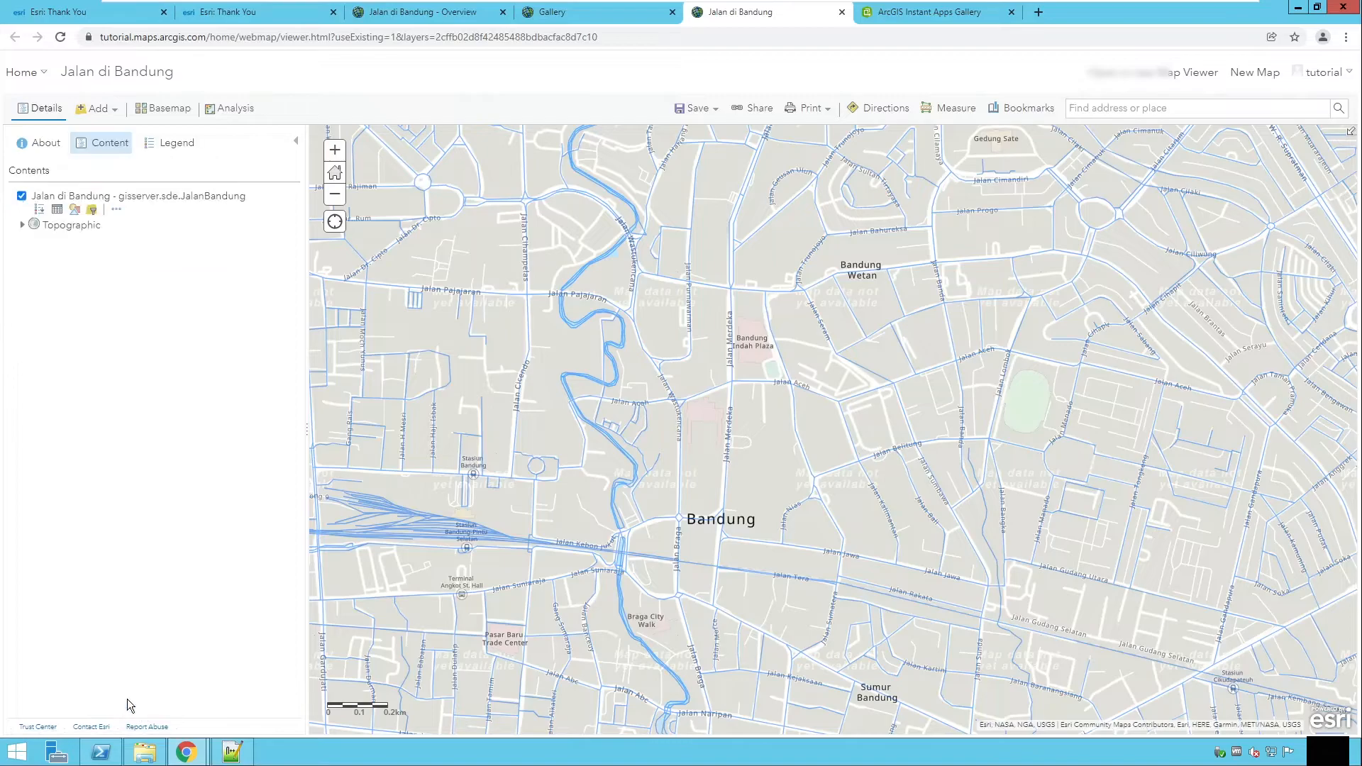
Step: Filter the road layer to show features whose name contains "merdeka" and apply the filter
{"action": "left_click", "coordinate": [90, 215]}
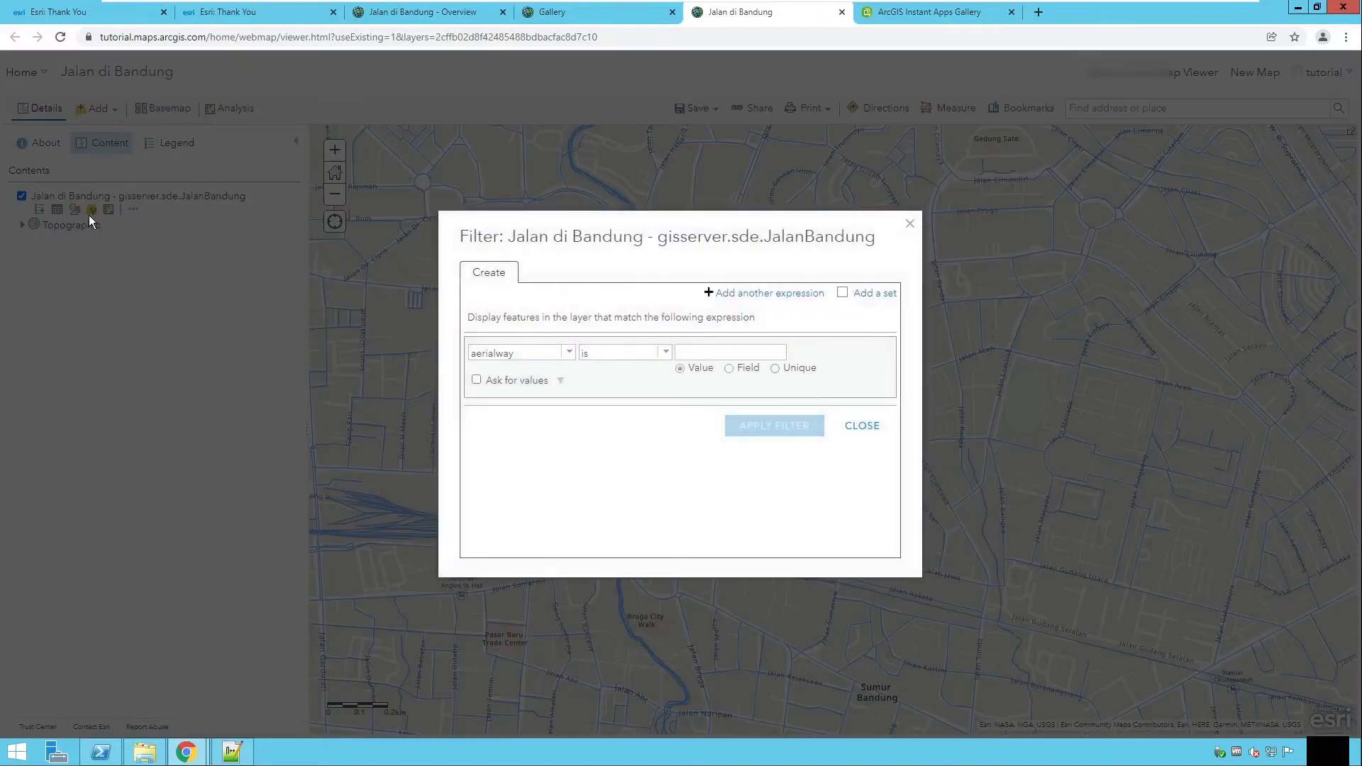
{"action": "left_click", "coordinate": [567, 354]}
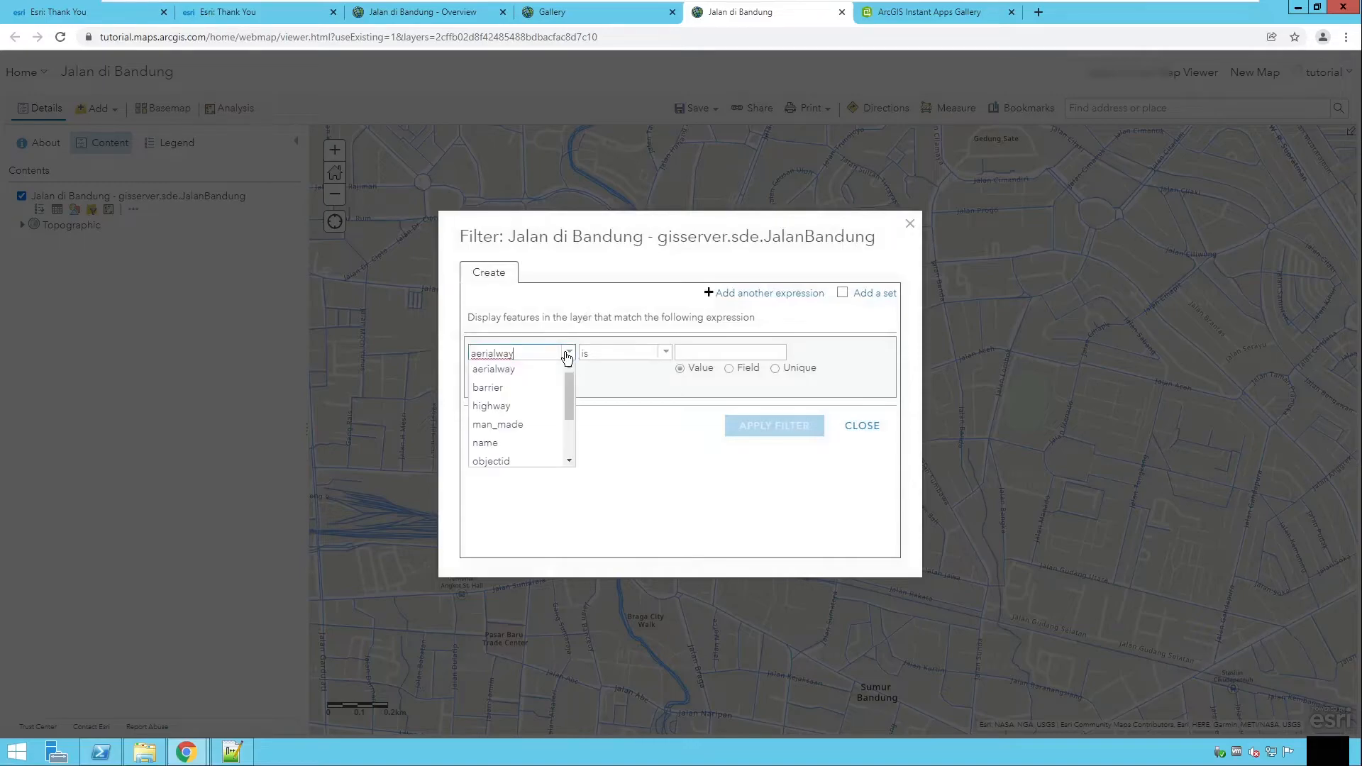
{"action": "left_click", "coordinate": [485, 443]}
{"action": "left_click", "coordinate": [566, 353]}
{"action": "scroll", "coordinate": [501, 379], "scroll_direction": "down", "scroll_amount": 2}
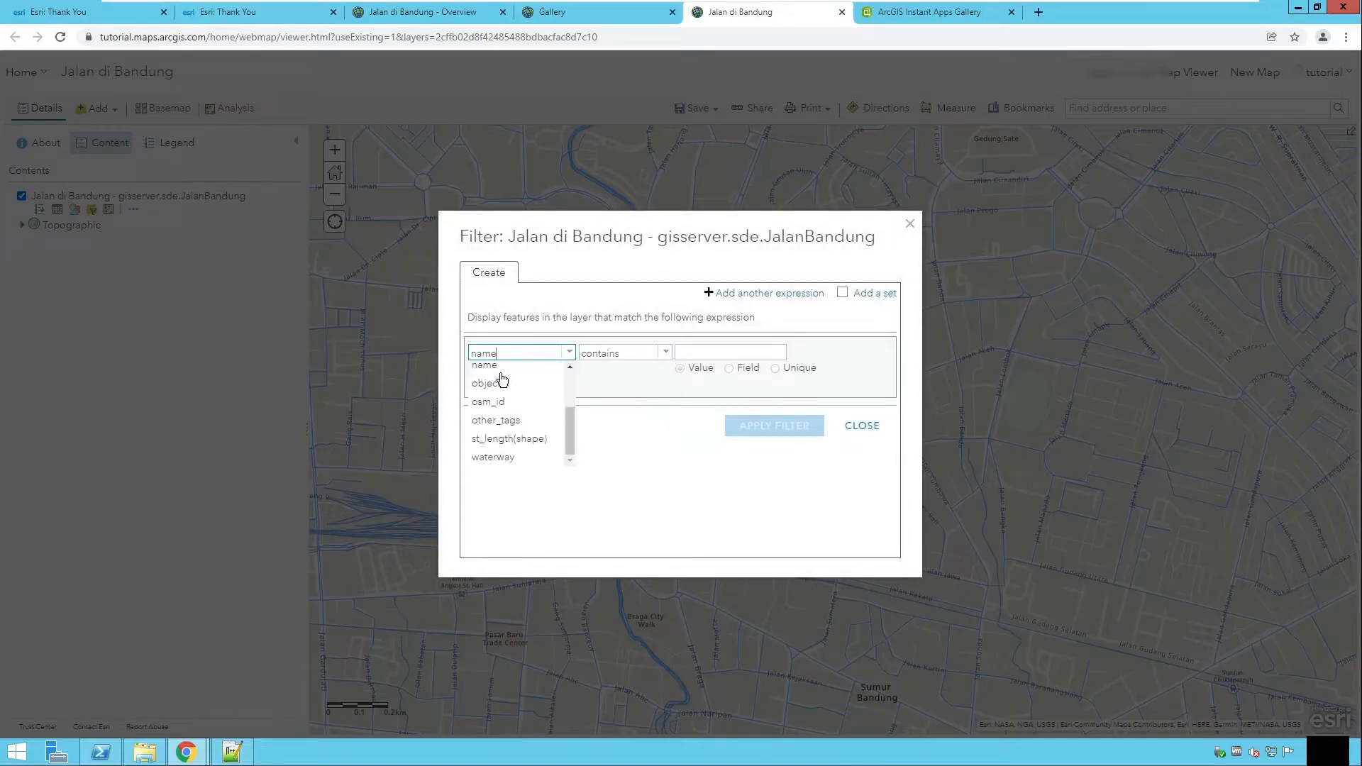
{"action": "scroll", "coordinate": [502, 380], "scroll_direction": "up", "scroll_amount": 2}
{"action": "left_click", "coordinate": [654, 355]}
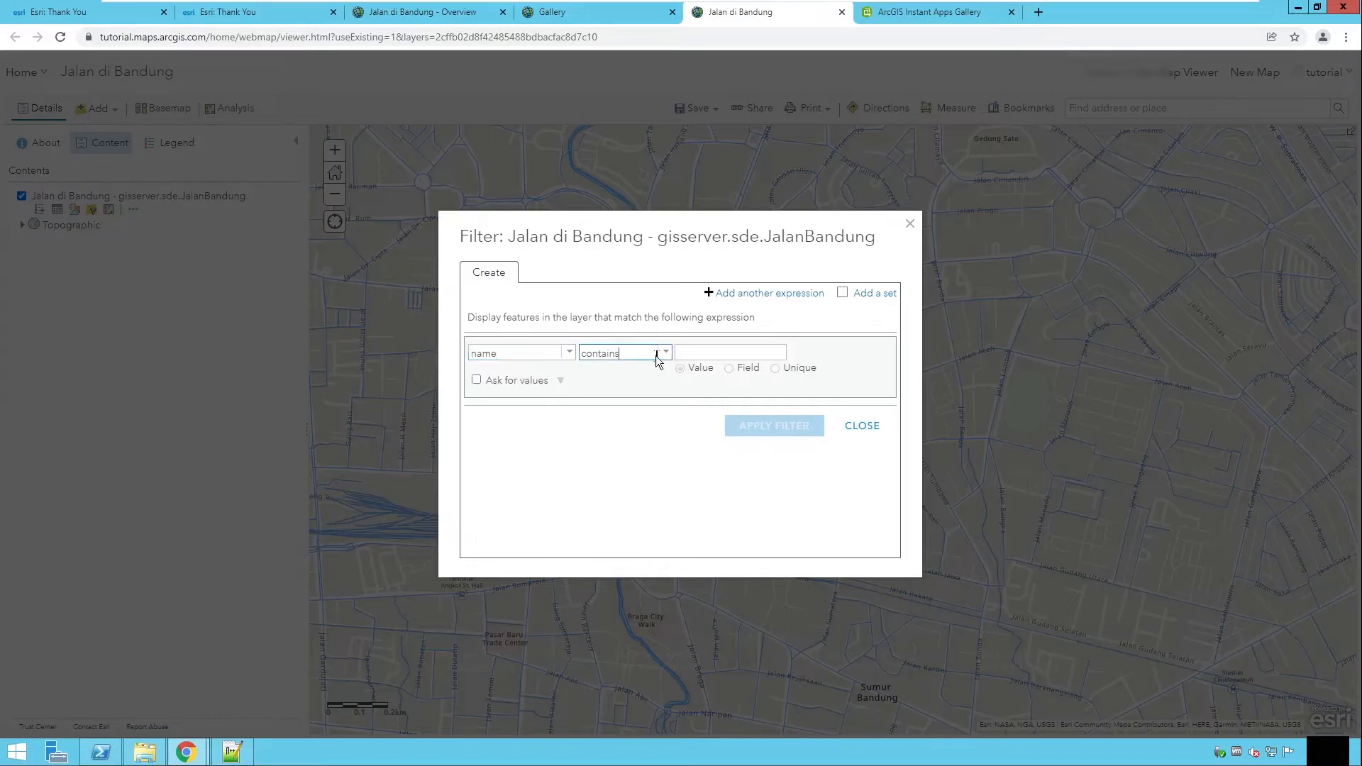
{"action": "left_click", "coordinate": [664, 358]}
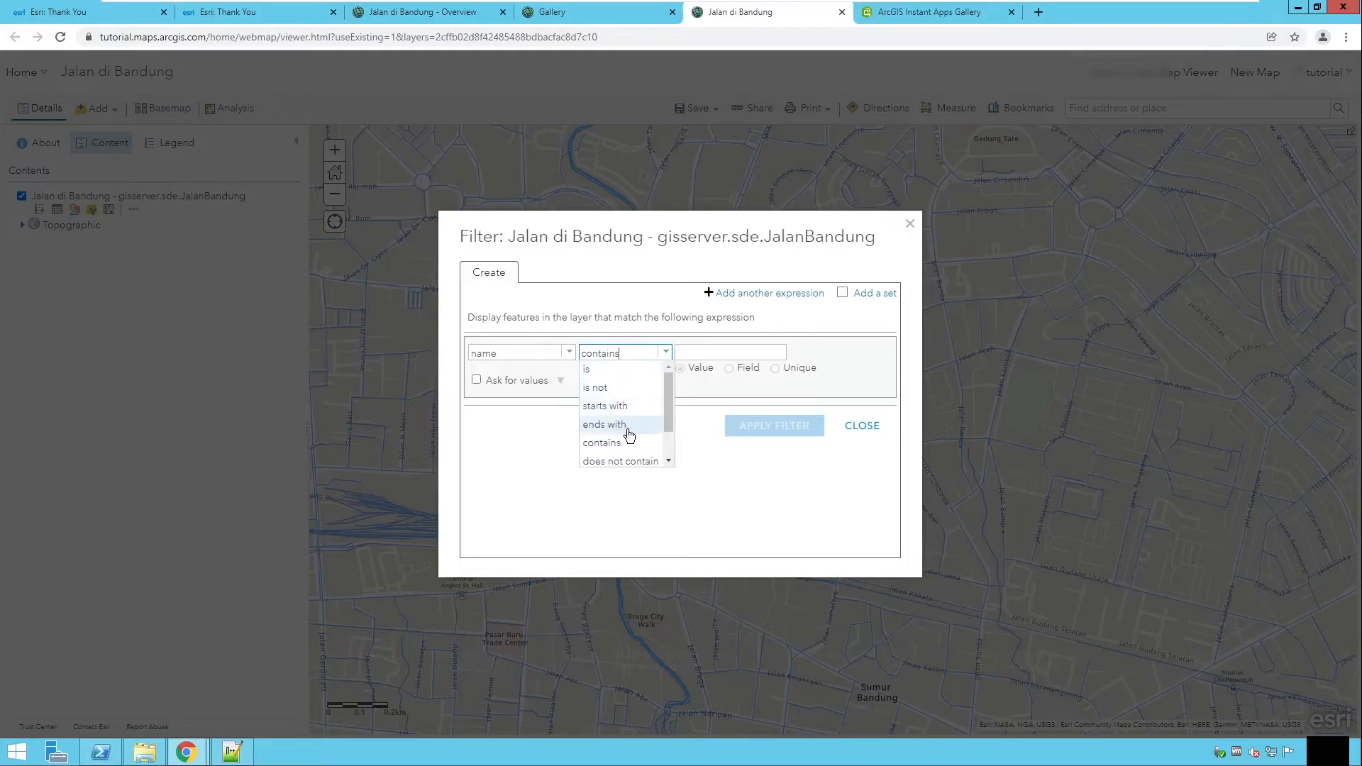
{"action": "scroll", "coordinate": [629, 454], "scroll_direction": "down", "scroll_amount": 1}
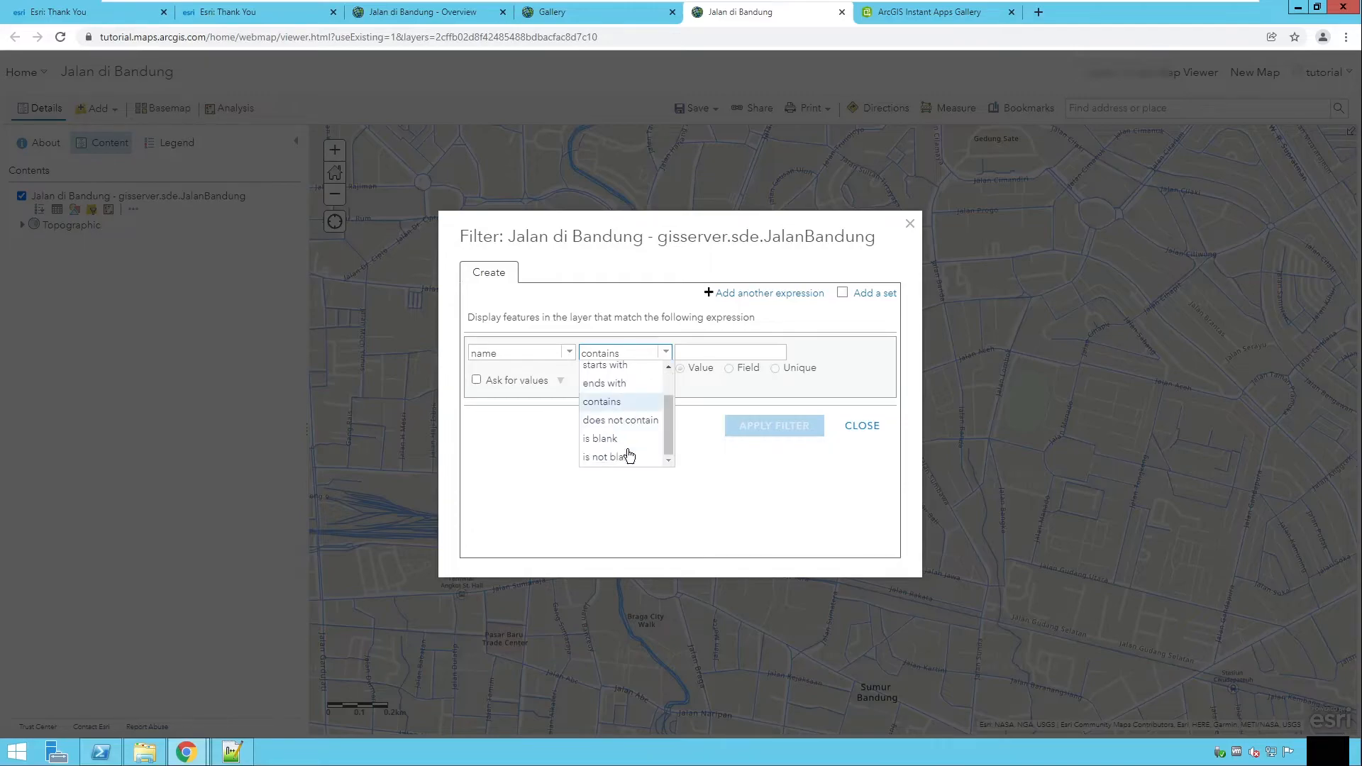
{"action": "left_click", "coordinate": [629, 402]}
{"action": "left_click", "coordinate": [692, 352]}
{"action": "type", "text": "merdeka"}
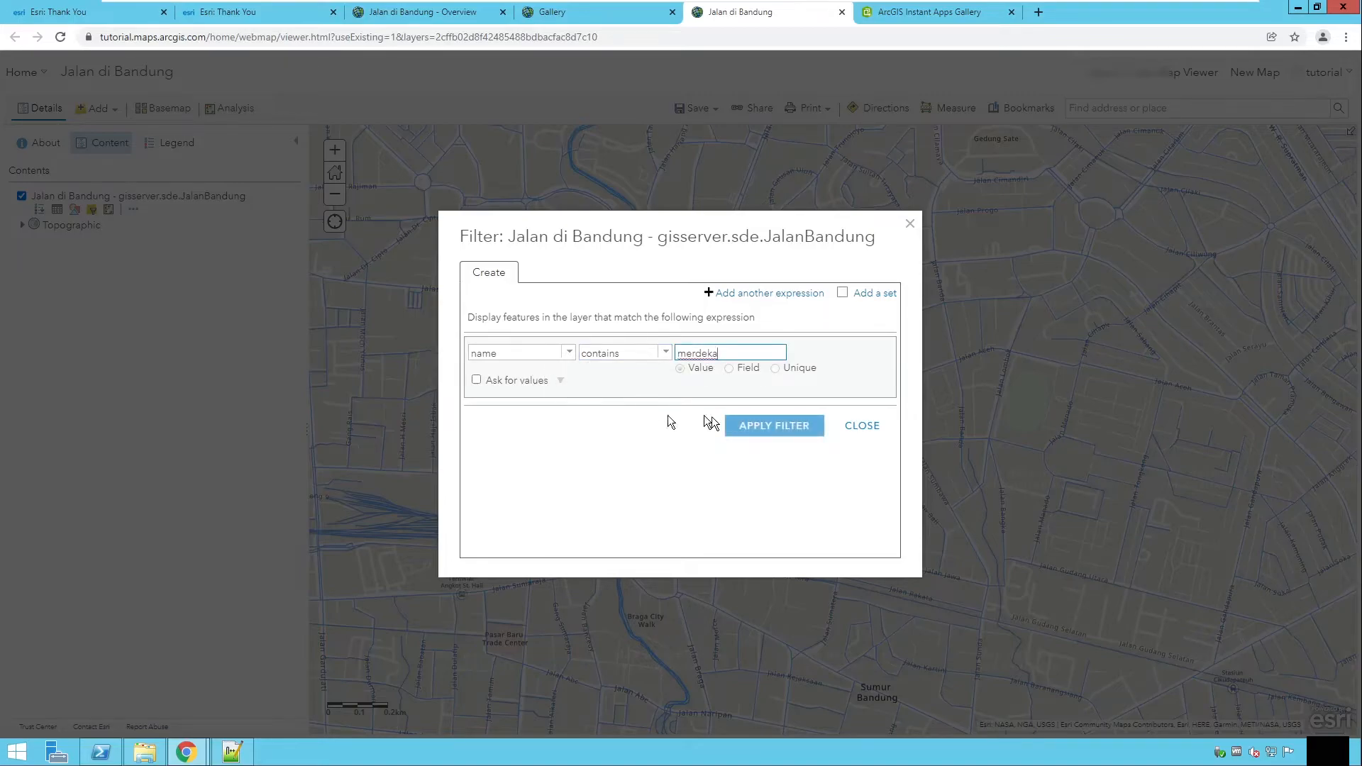
{"action": "left_click", "coordinate": [756, 427]}
Step: Zoom in on the filtered roads and inspect a filtered road's attributes in its pop-up
{"action": "left_click_drag", "start_coordinate": [790, 495], "coordinate": [691, 384]}
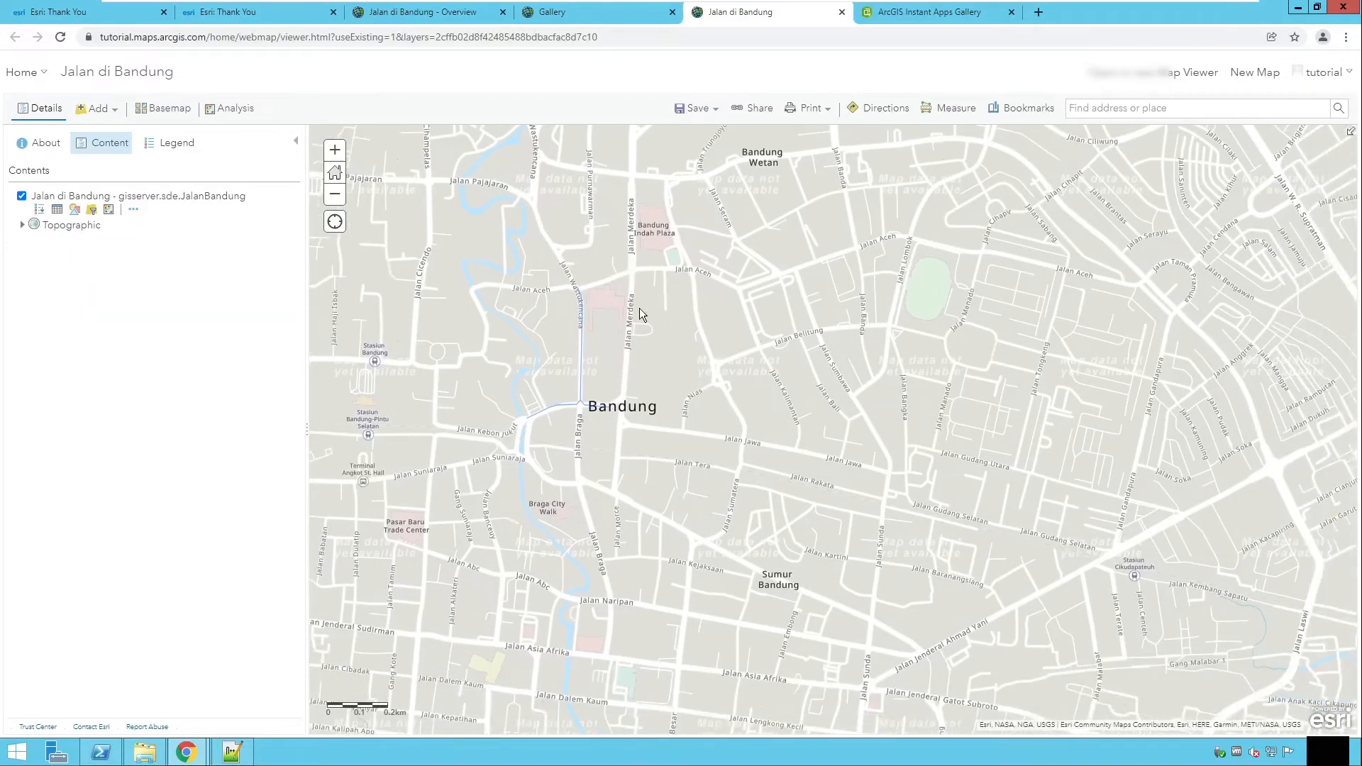
{"action": "double_click", "coordinate": [689, 321]}
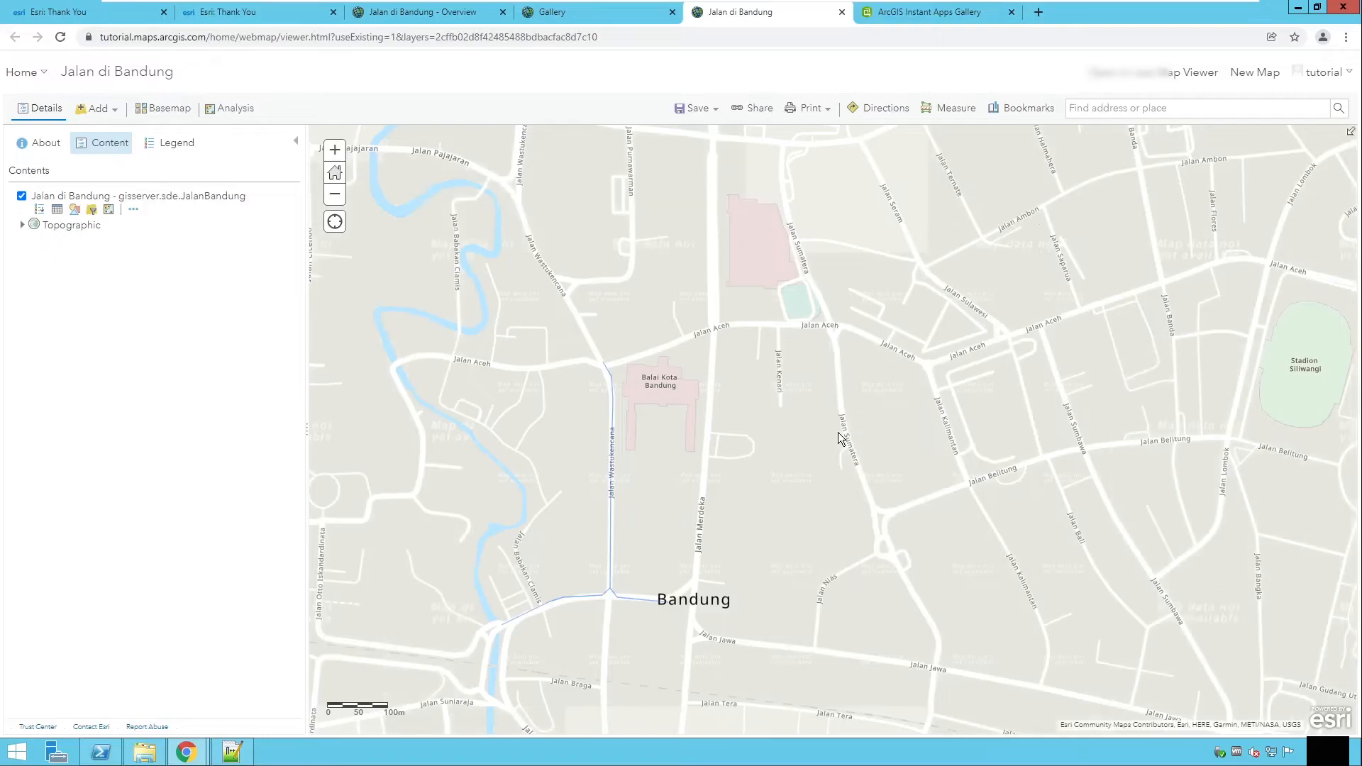
{"action": "left_click", "coordinate": [611, 414]}
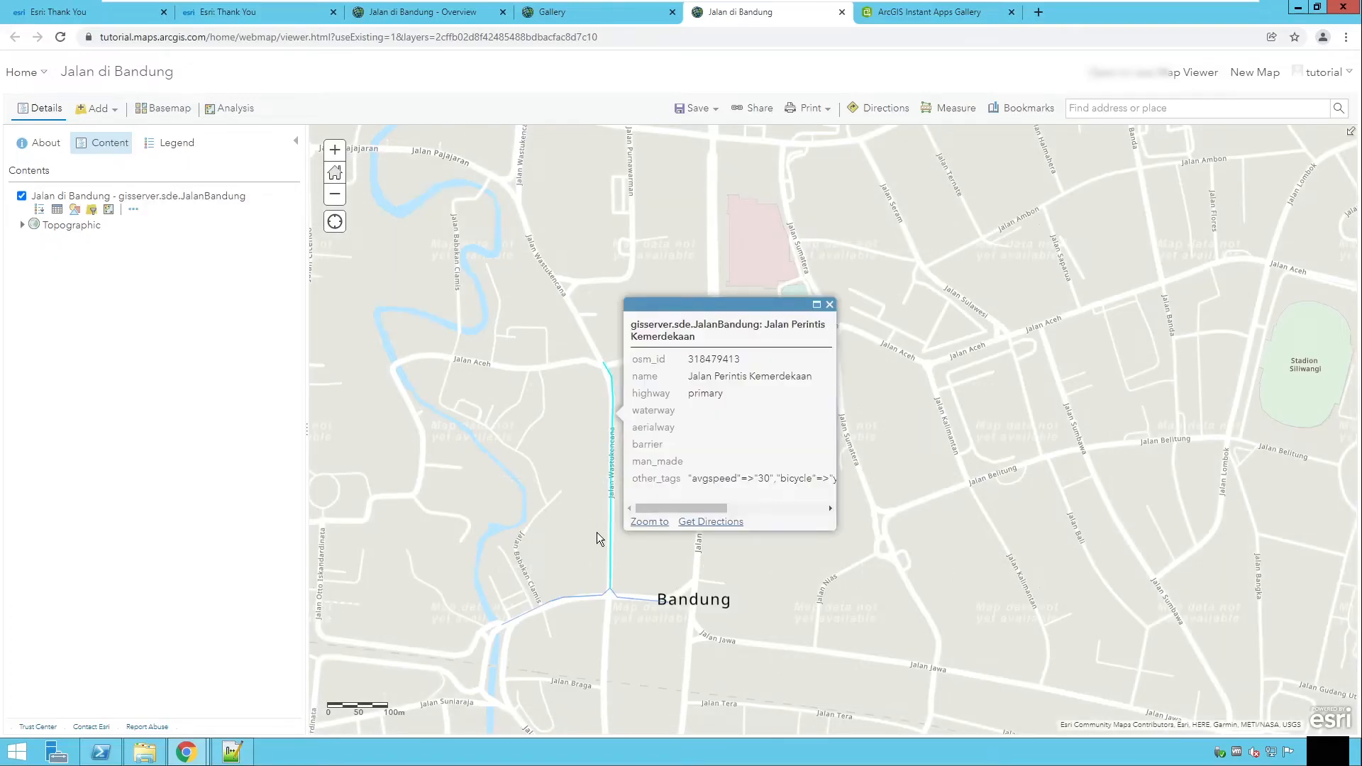
{"action": "left_click", "coordinate": [611, 597]}
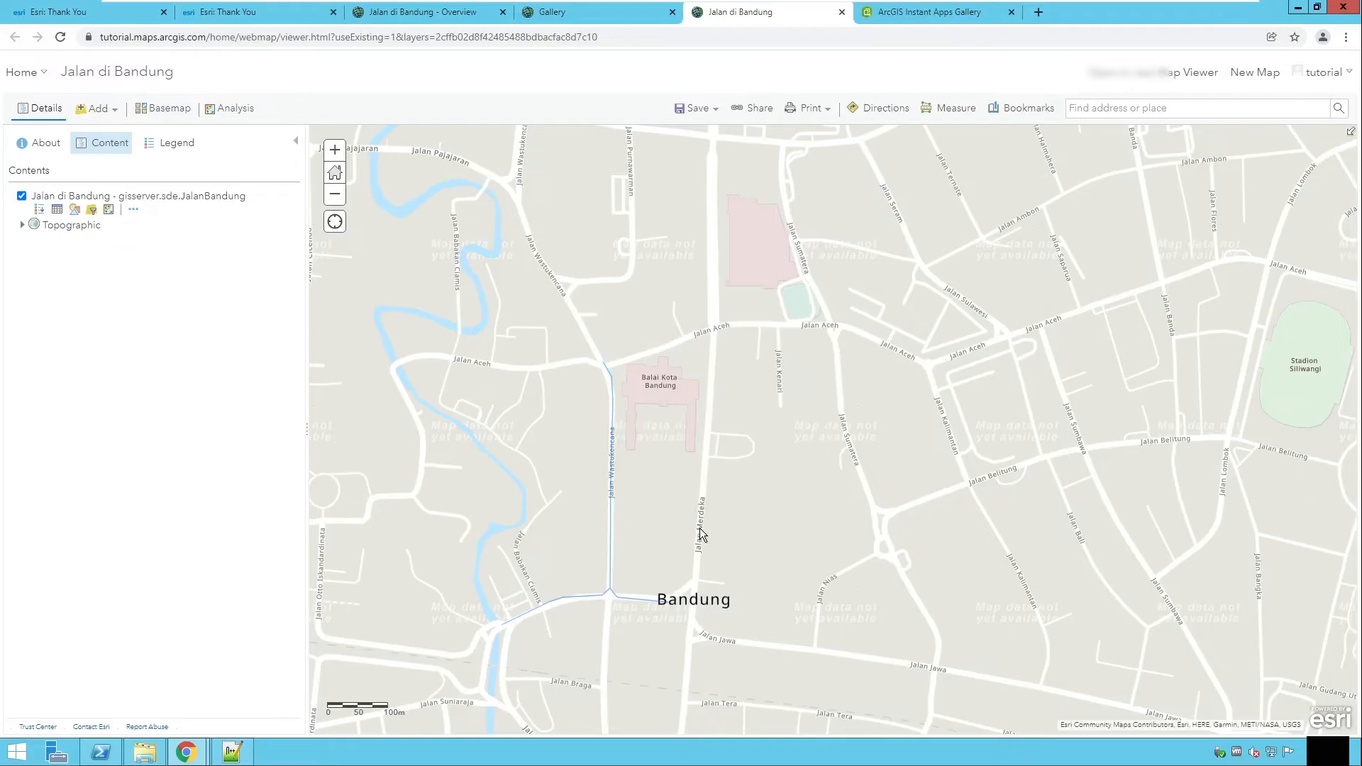
Step: Edit the layer filter so the name is "Jalan Merdeka" and apply it
{"action": "left_click", "coordinate": [93, 211]}
{"action": "left_click", "coordinate": [533, 276]}
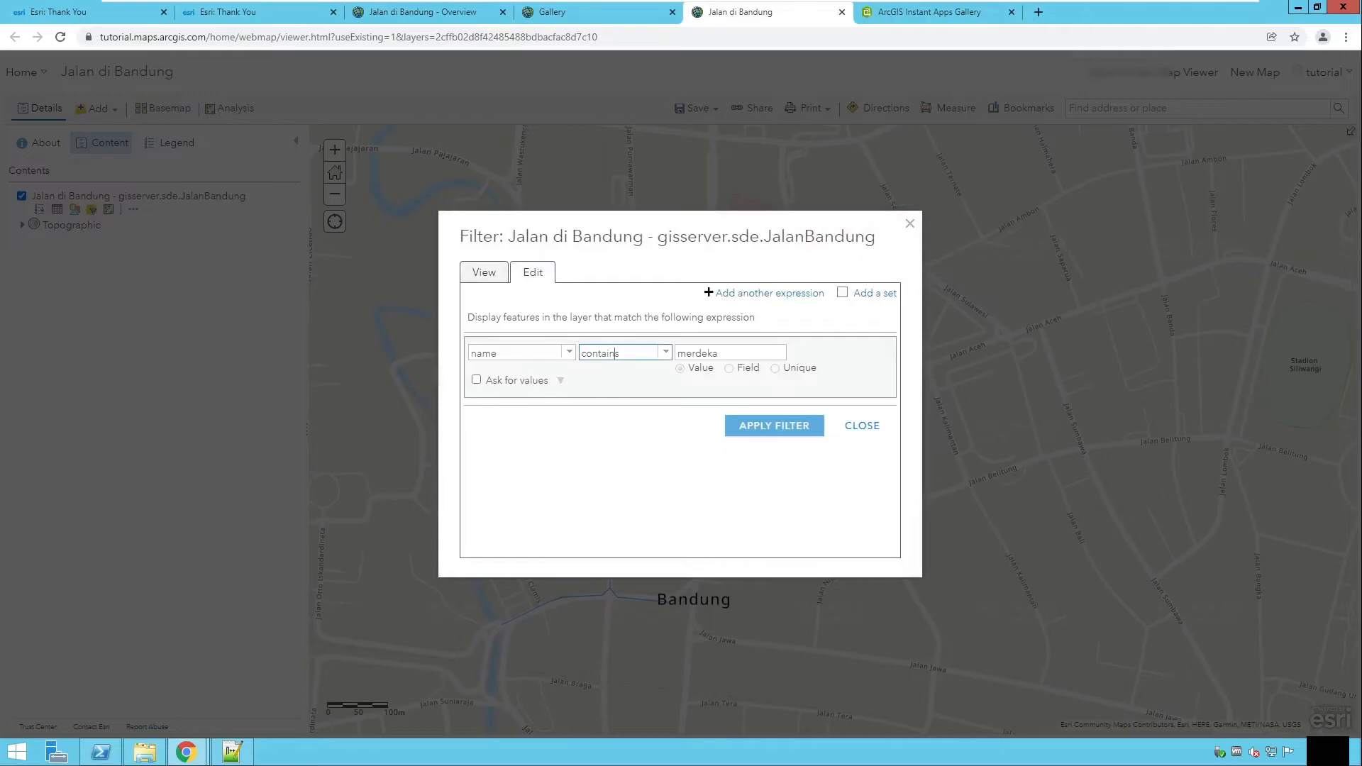
{"action": "left_click", "coordinate": [664, 352]}
{"action": "left_click", "coordinate": [606, 369]}
{"action": "left_click", "coordinate": [729, 352]}
{"action": "type", "text": "Jalan "}
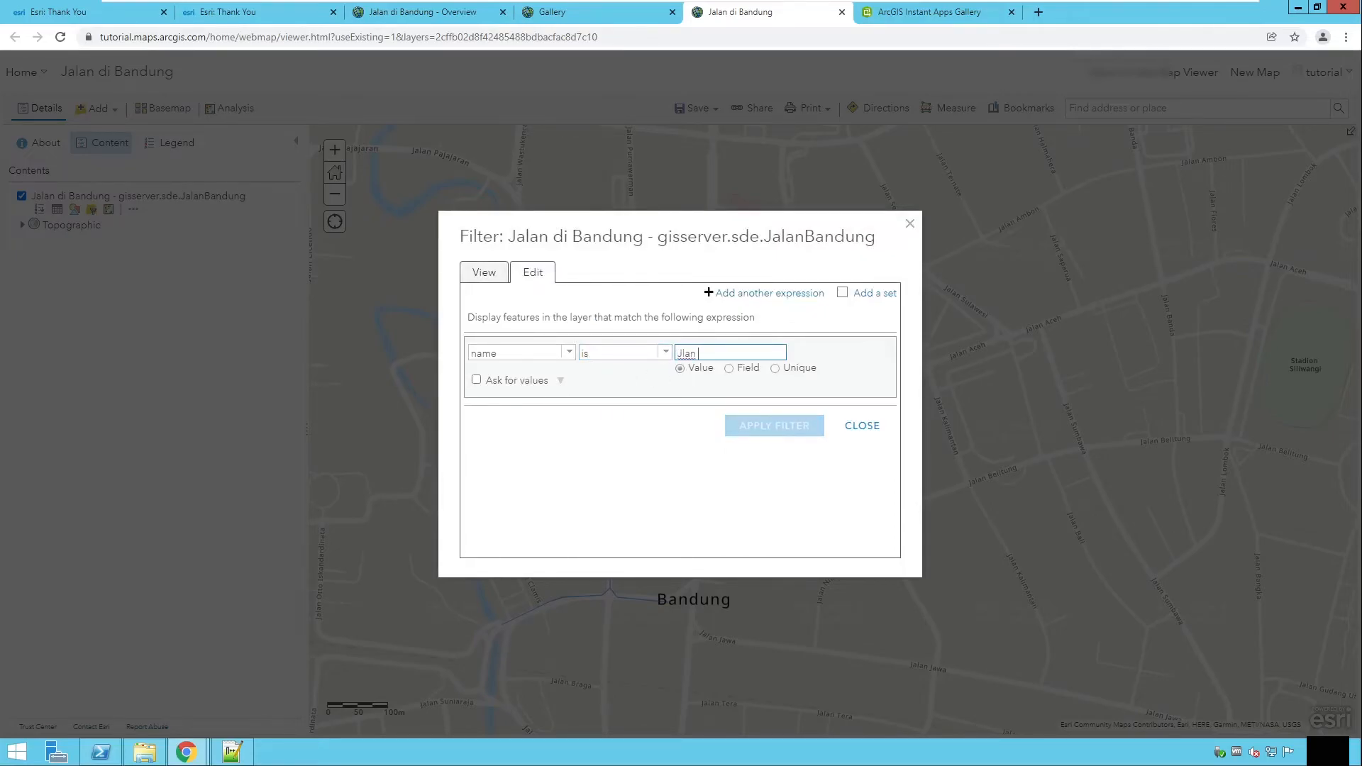
{"action": "type", "text": "Merdeka"}
{"action": "left_click", "coordinate": [776, 428]}
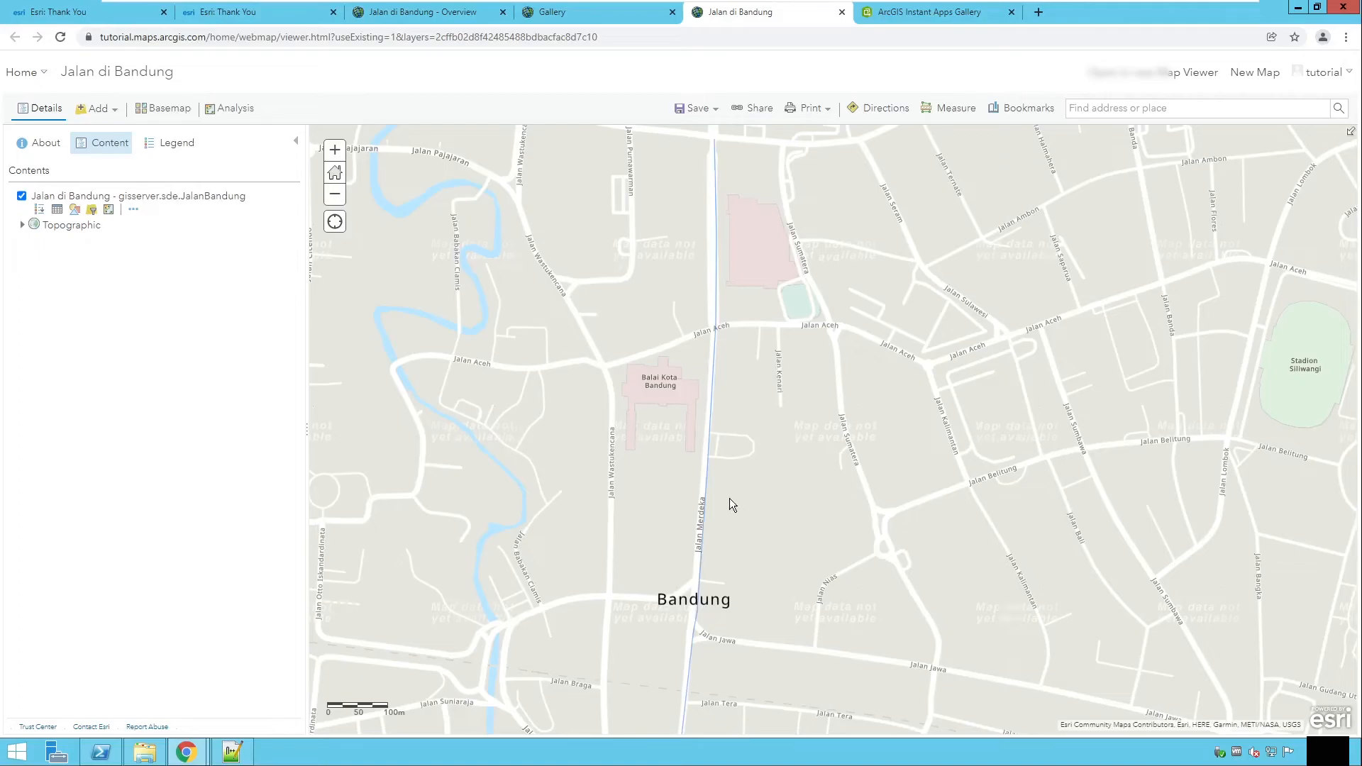
Step: Inspect the attributes of the filtered Jalan Merdeka road in its pop-up
{"action": "scroll", "coordinate": [726, 326], "scroll_direction": "down", "scroll_amount": 2}
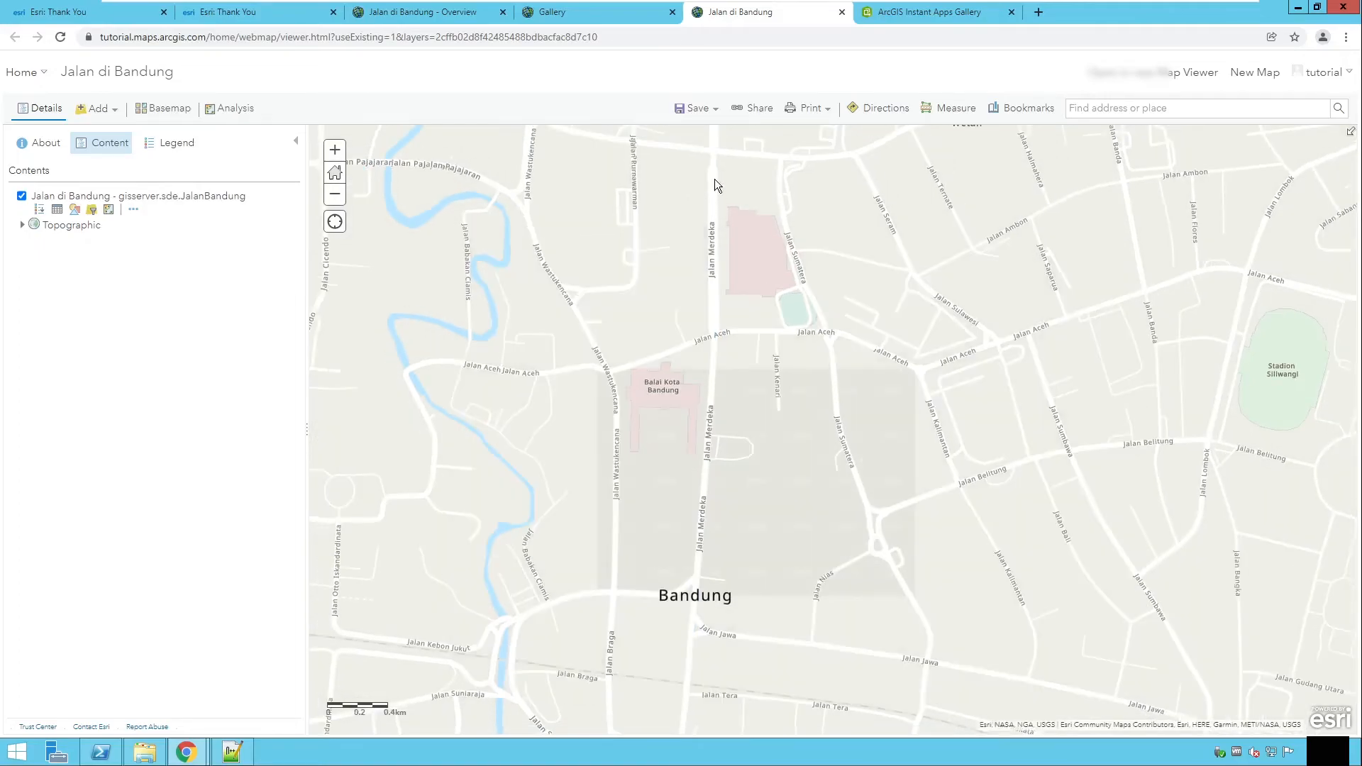
{"action": "scroll", "coordinate": [728, 533], "scroll_direction": "up", "scroll_amount": 2}
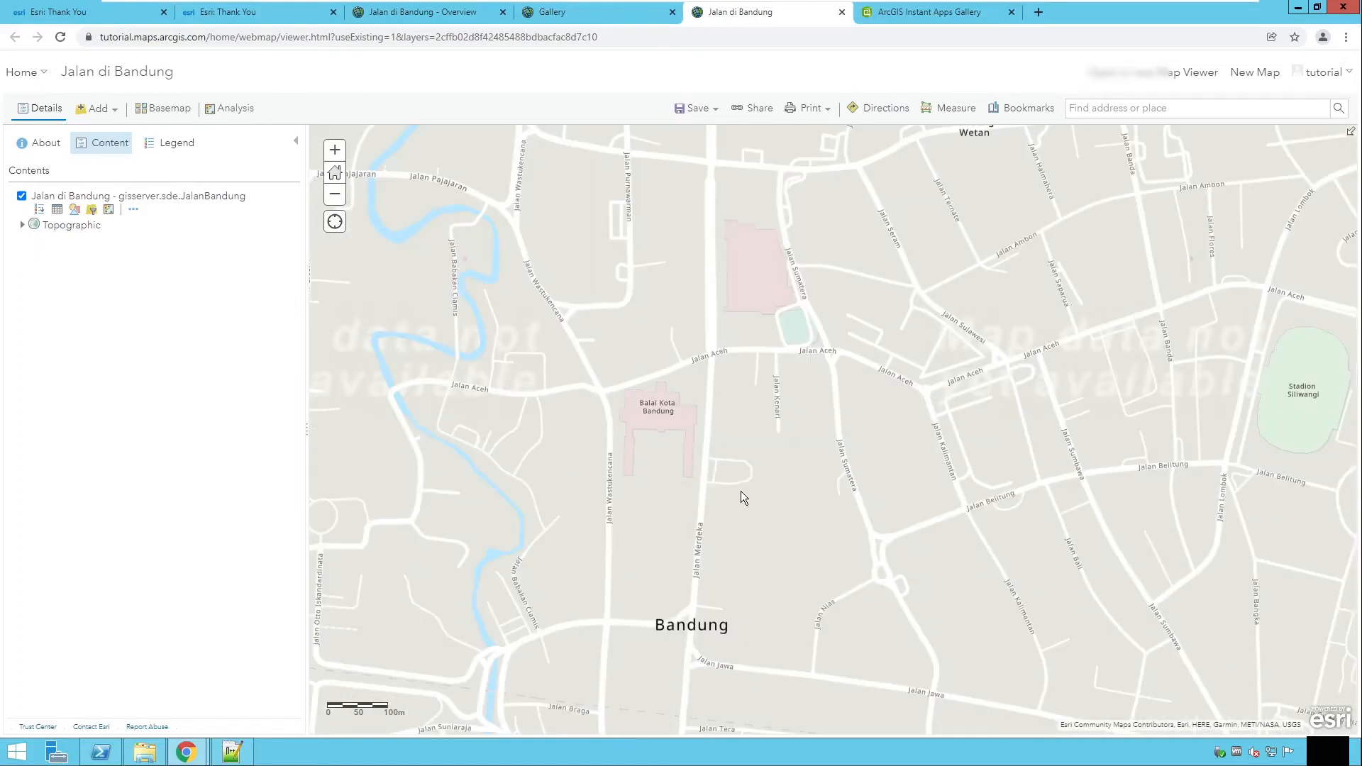
{"action": "left_click", "coordinate": [699, 577]}
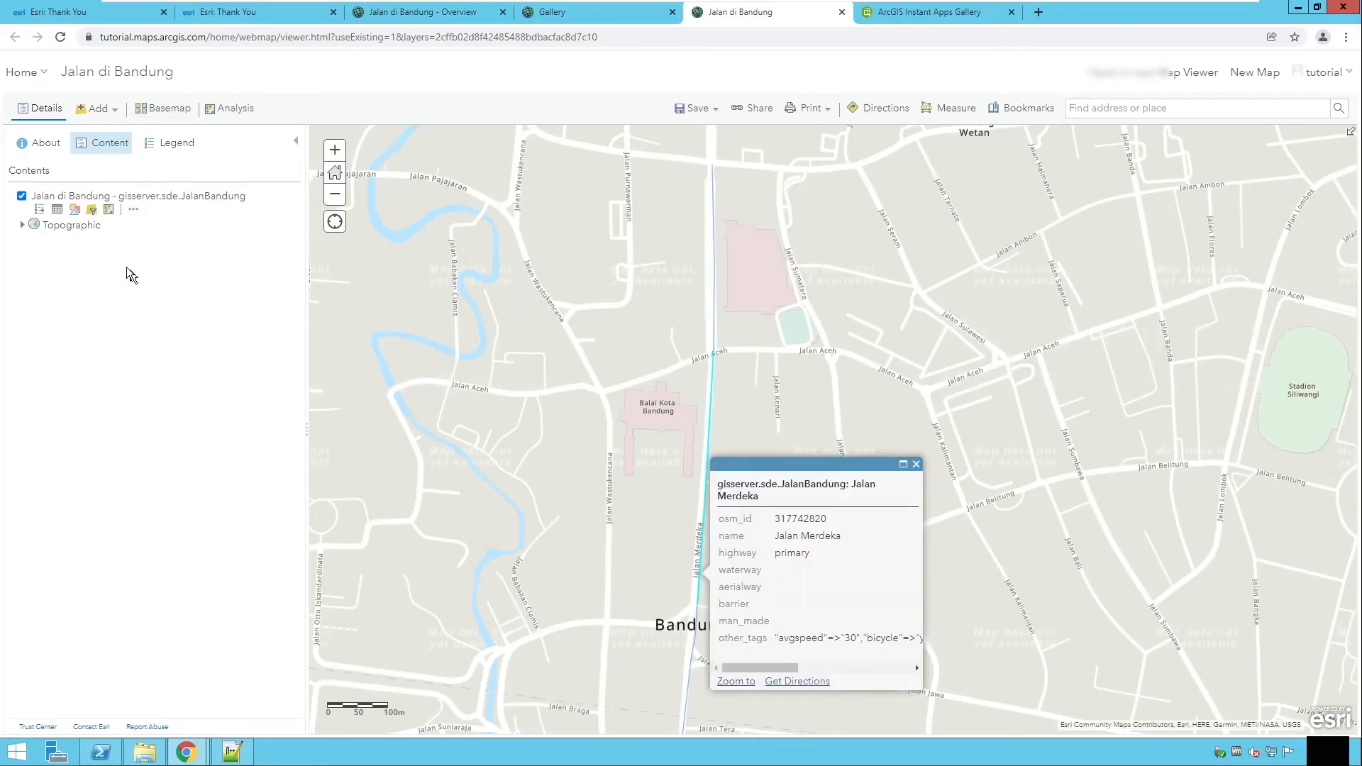
Step: Open Perform Analysis for the road layer and browse the Summarize Data and Find Locations tool groups
{"action": "left_click", "coordinate": [108, 211]}
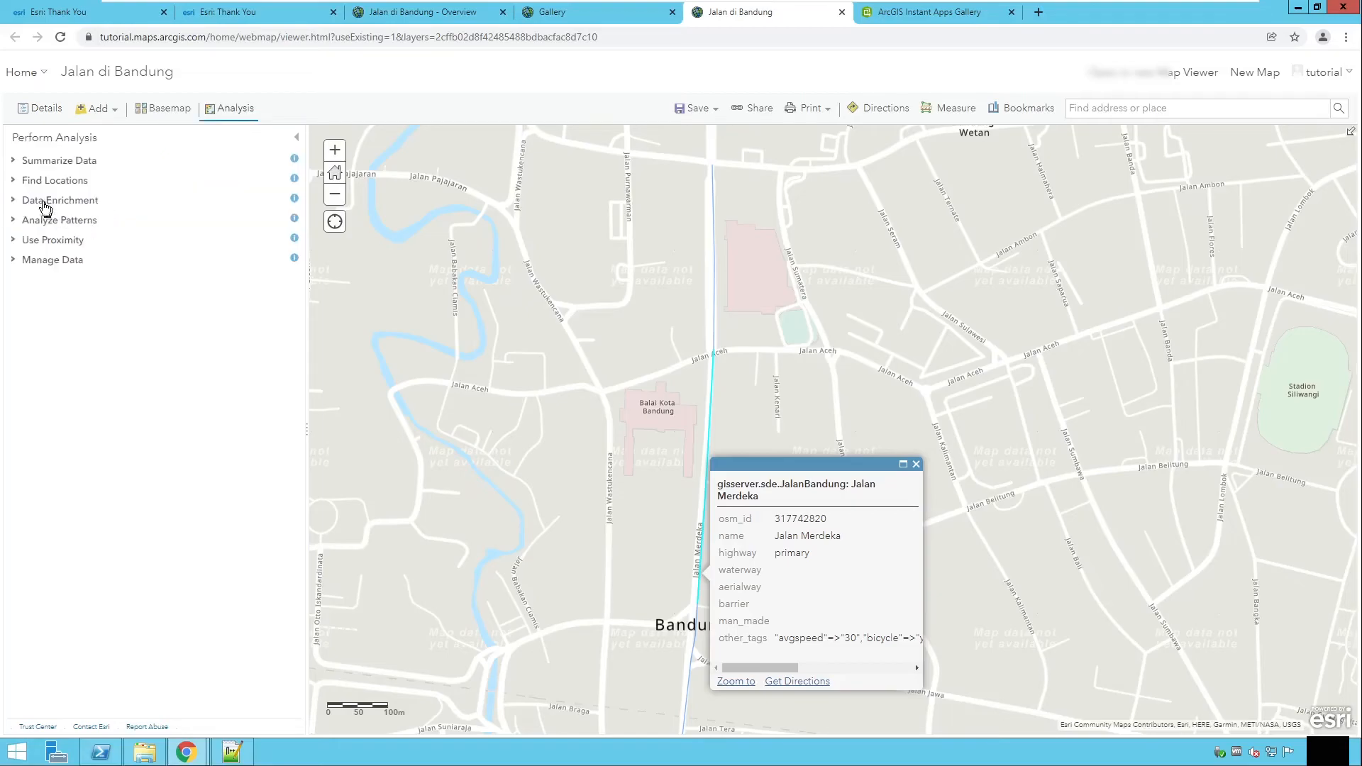
{"action": "left_click", "coordinate": [18, 164]}
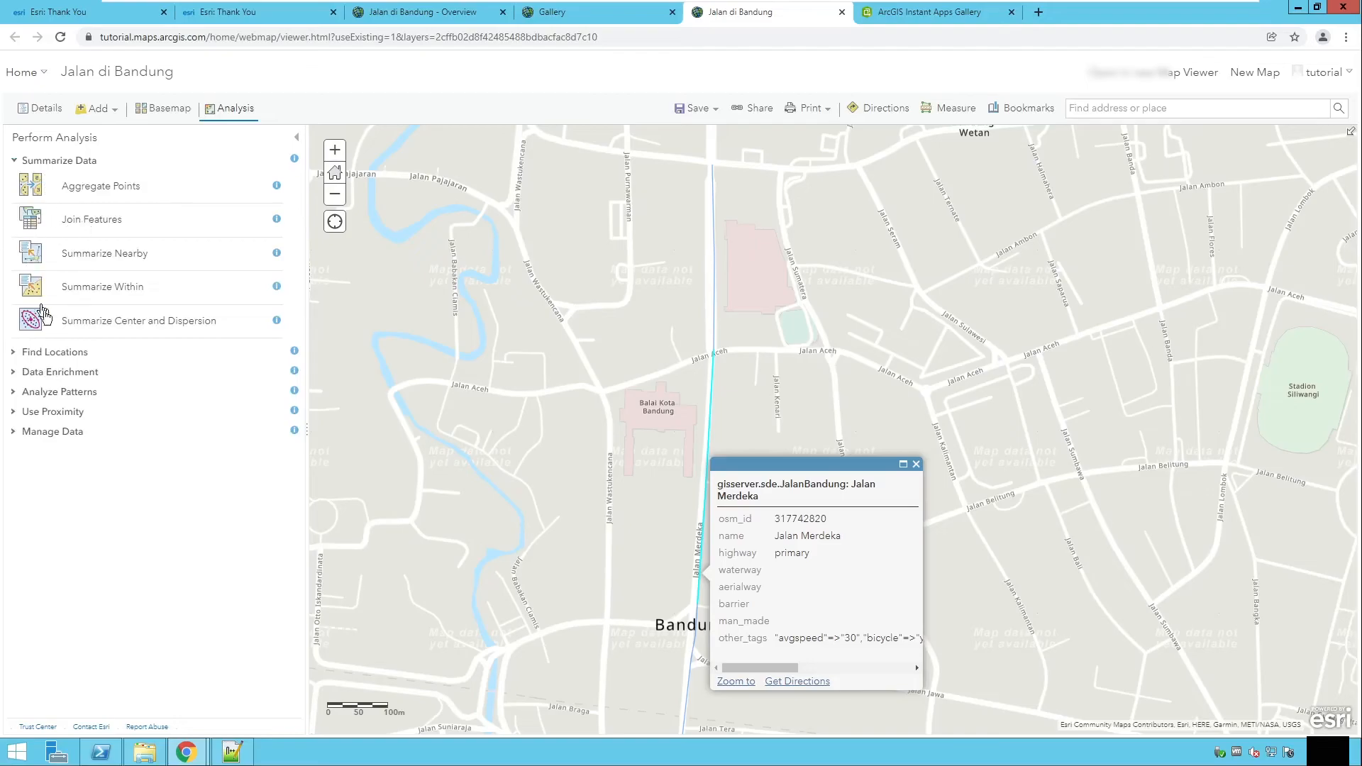
{"action": "left_click", "coordinate": [19, 353]}
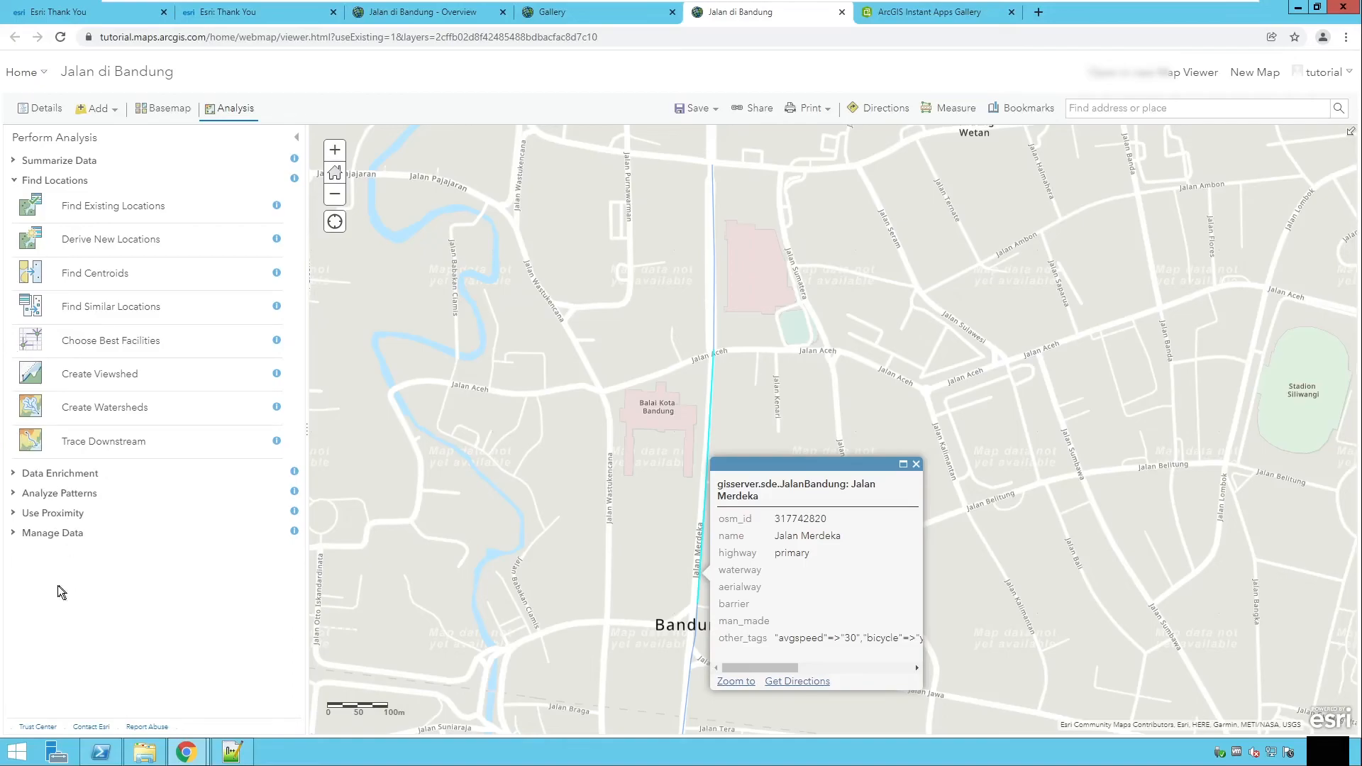
{"action": "left_click", "coordinate": [916, 465]}
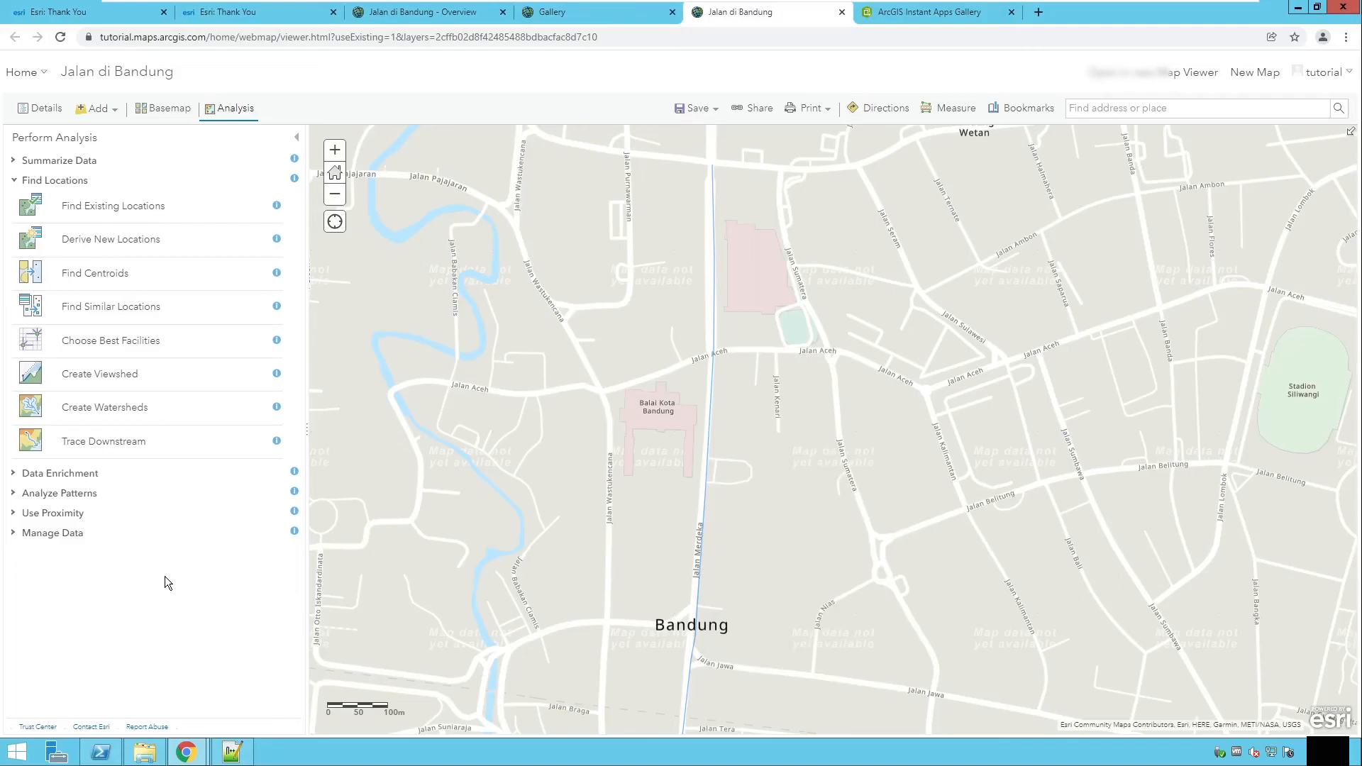
{"action": "left_click", "coordinate": [16, 182]}
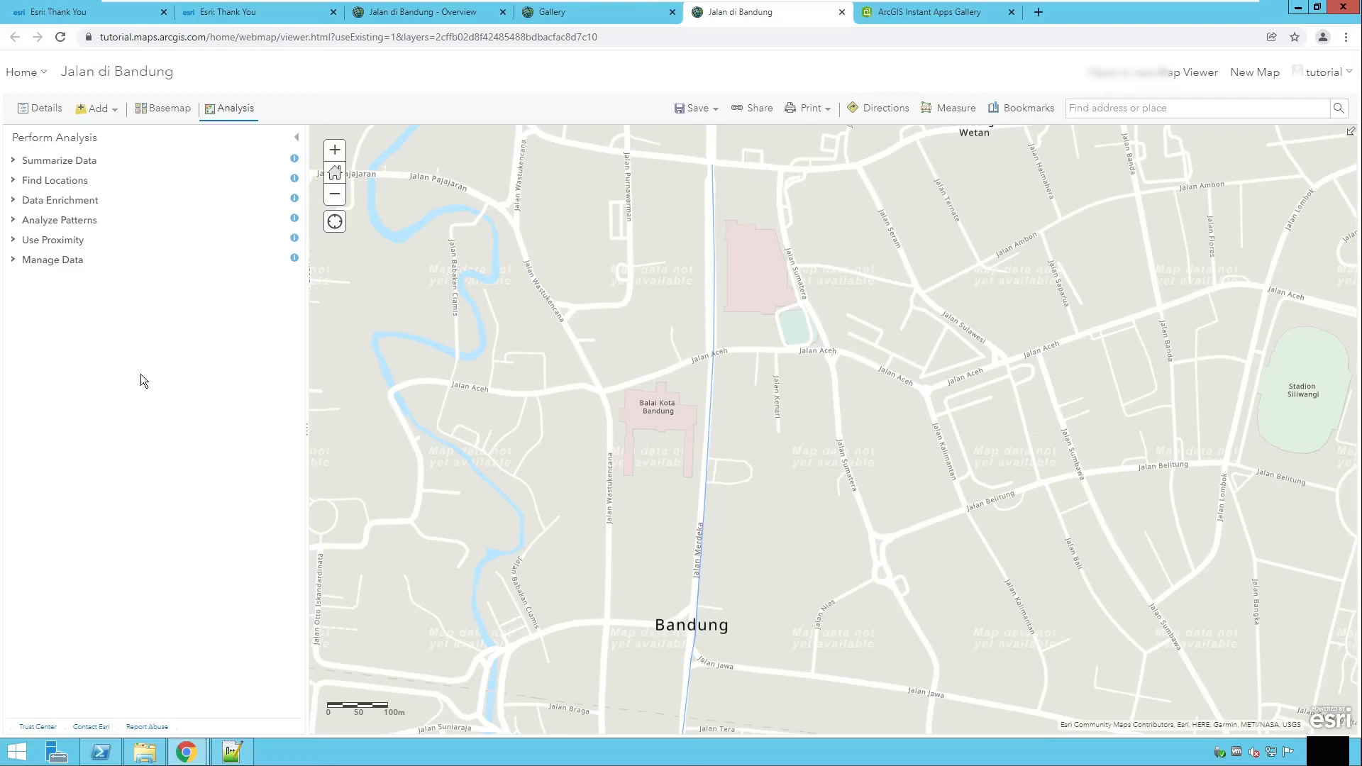
Step: Switch to the Gallery browser tab
{"action": "left_click", "coordinate": [559, 15]}
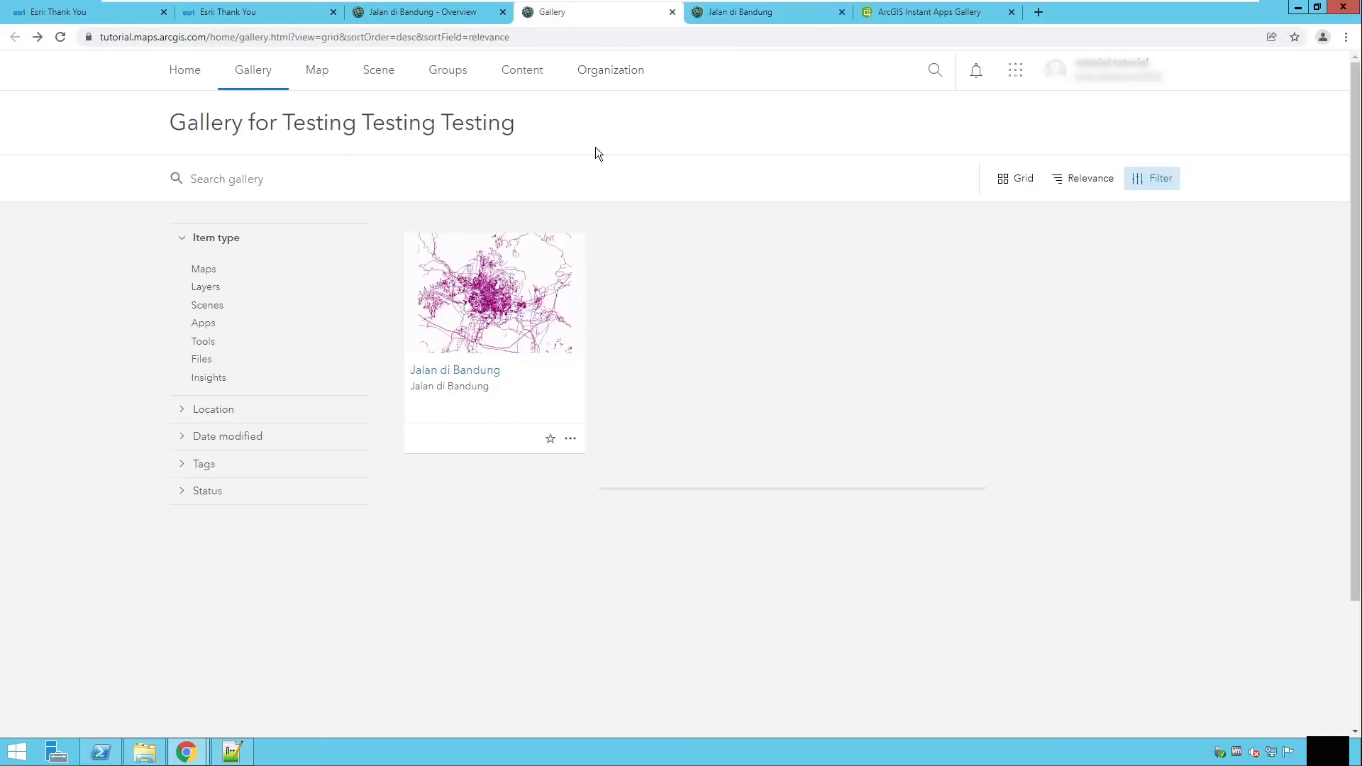